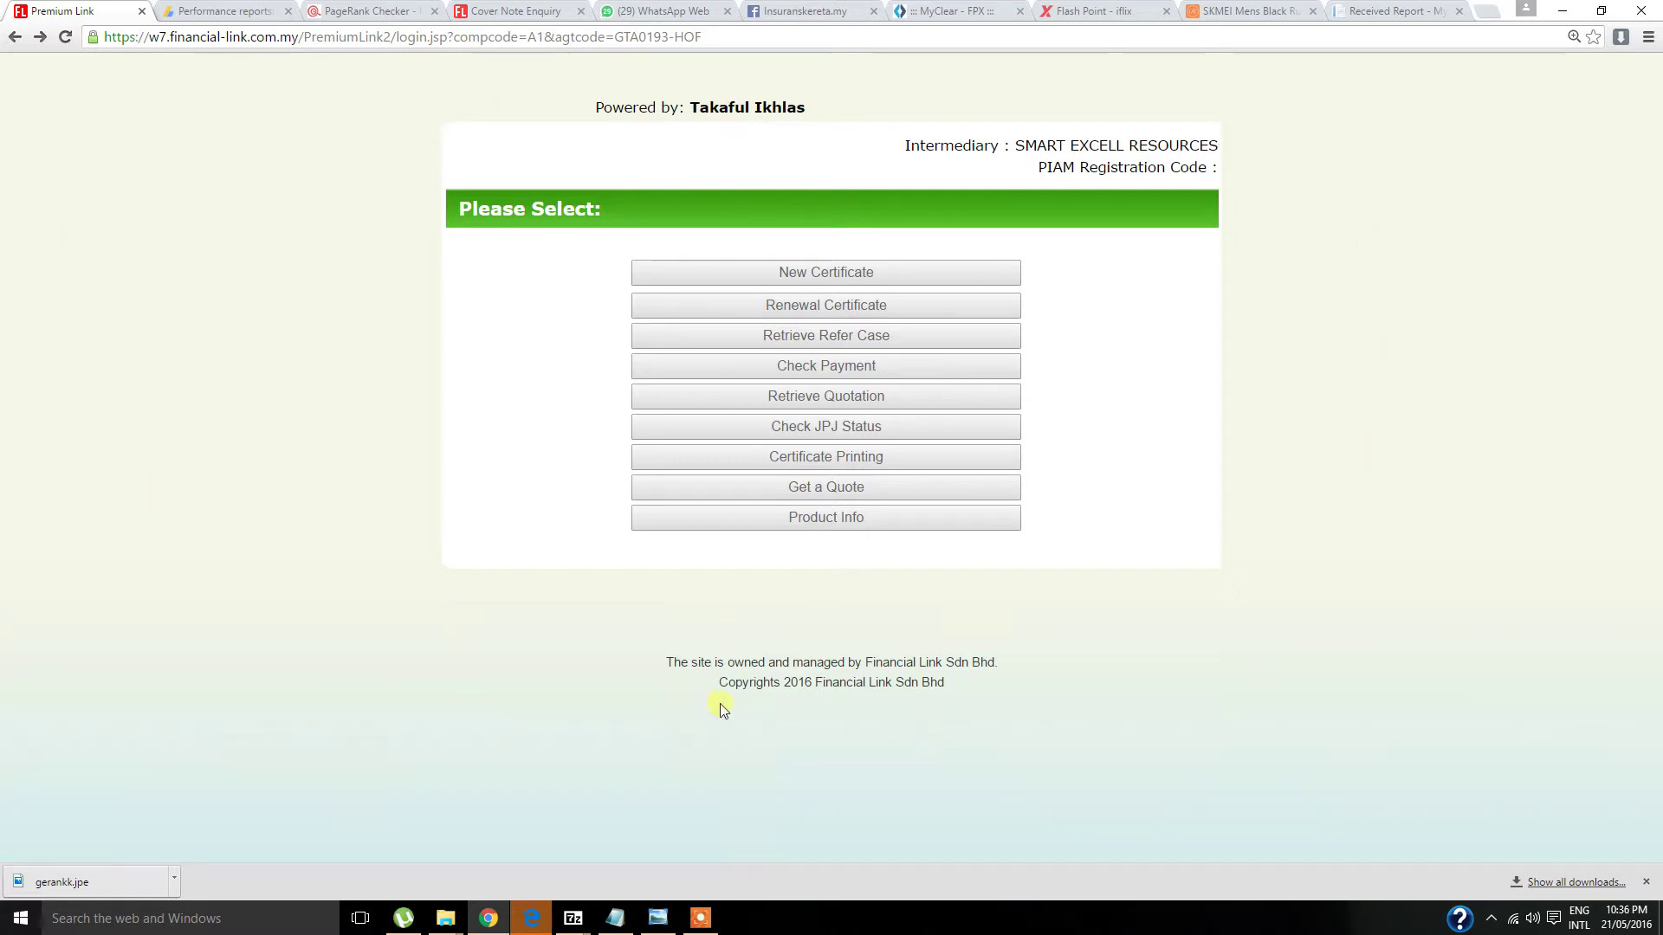
- Start a new certificate application from the Please Select page
left_click(825, 272)
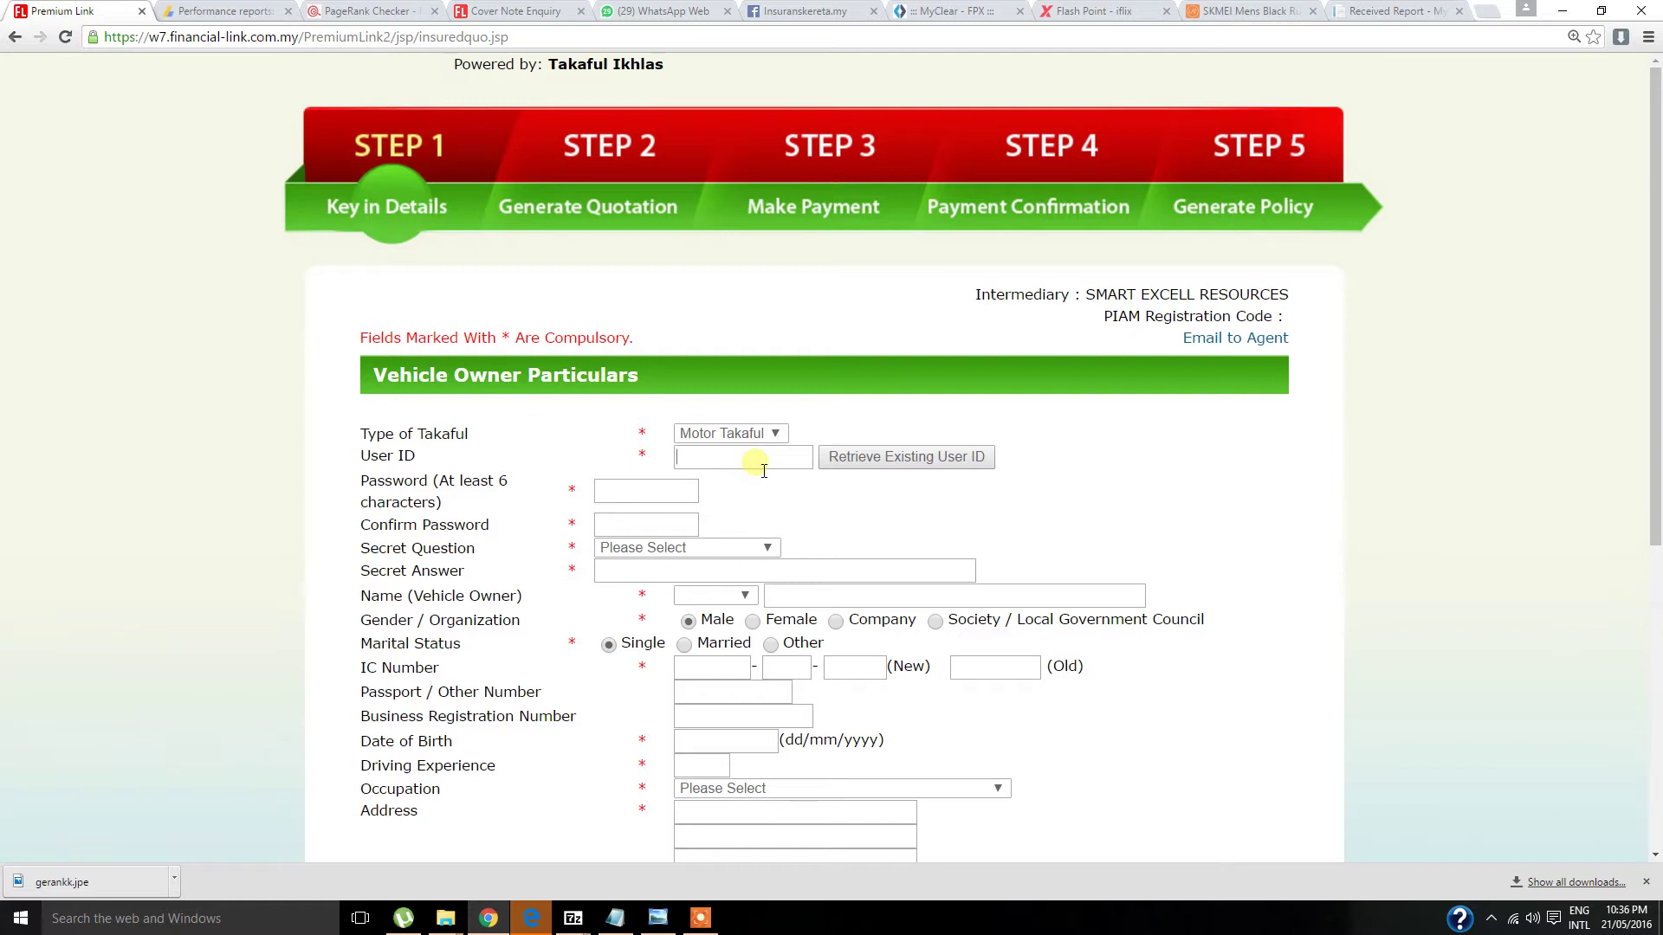
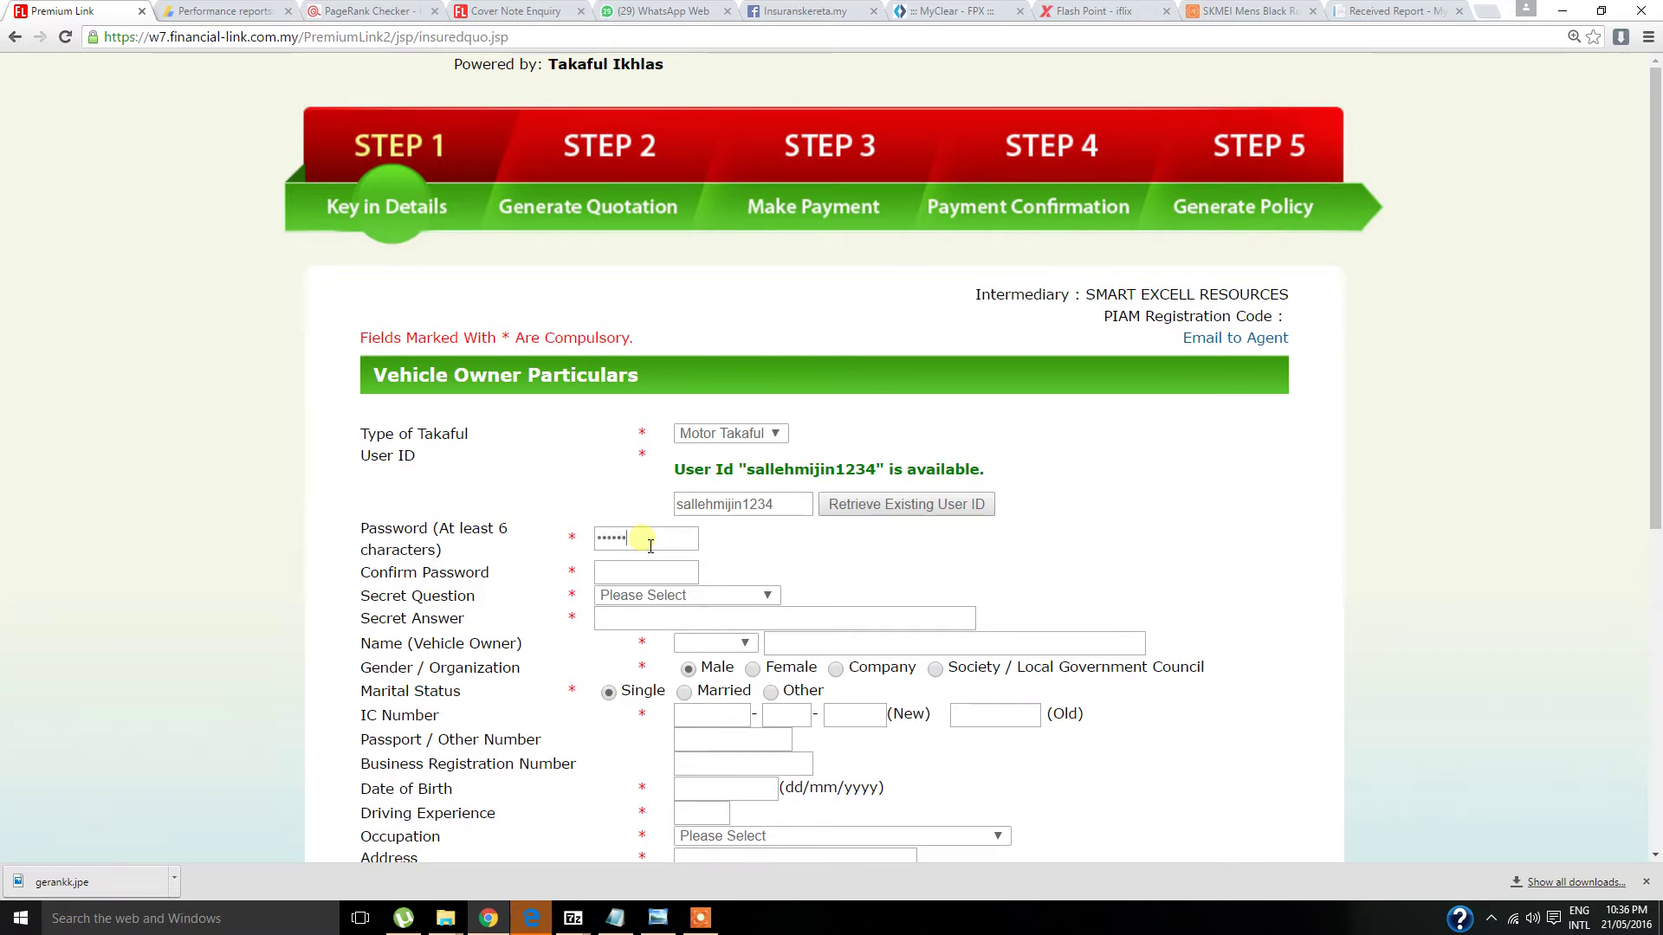
- Enter an available User ID and confirm the password in the confirmation field
left_click(633, 571)
type("••••••")
scroll(852, 547, "down", 3)
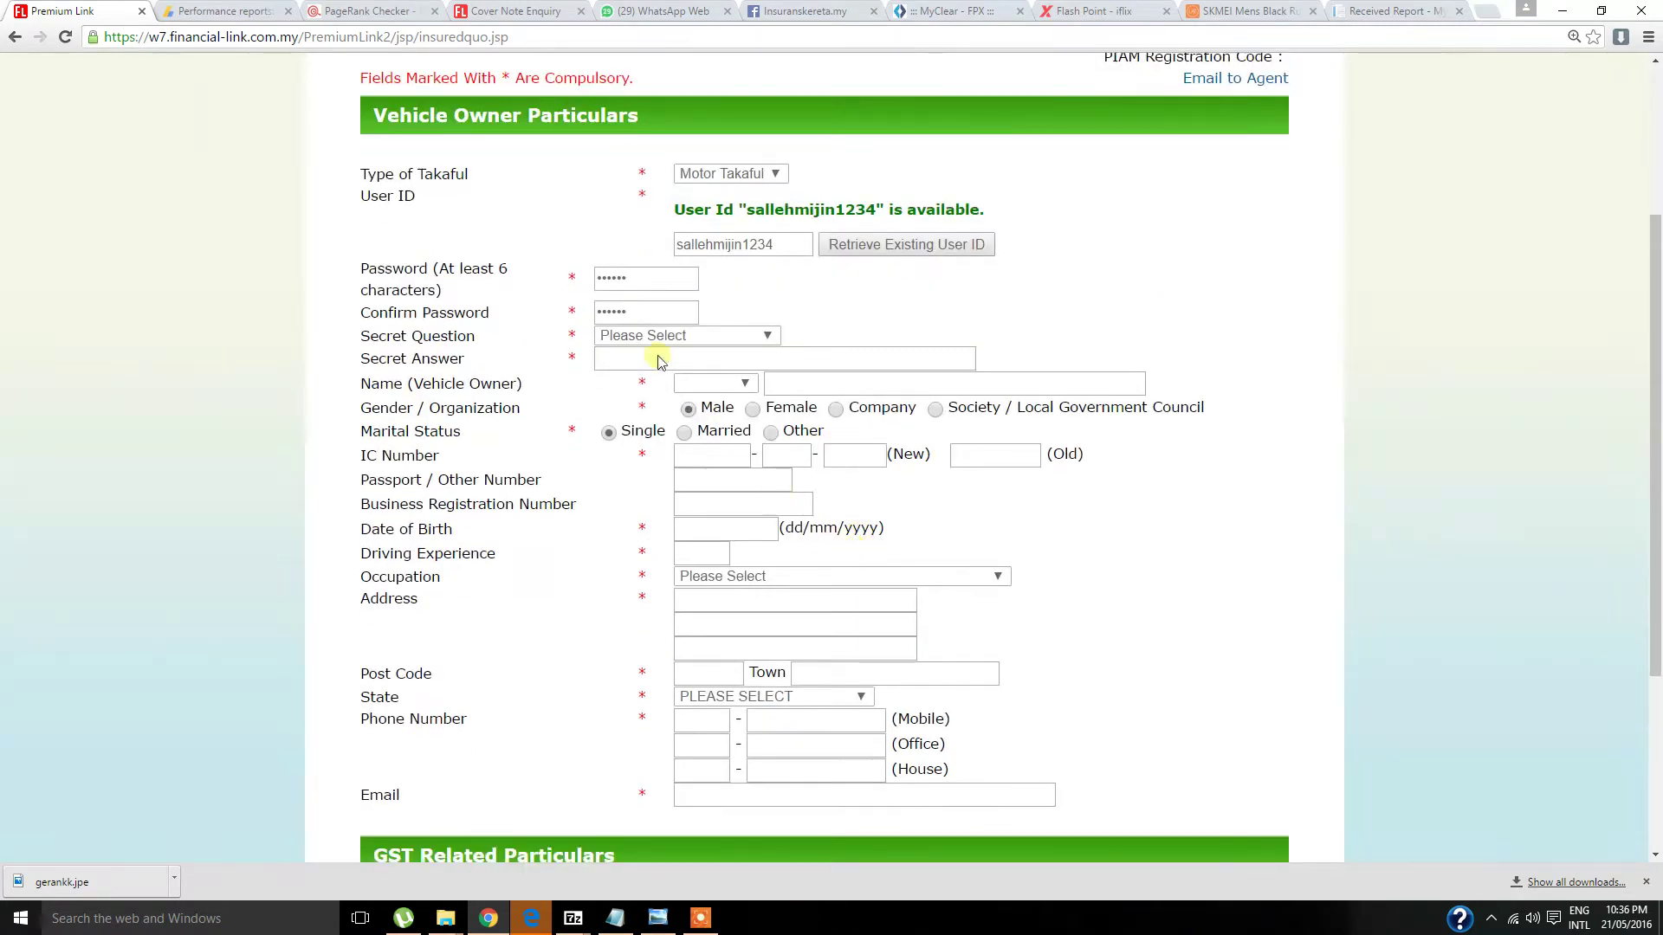
- Choose 'Name of first pet' as the secret question and enter its answer
left_click(667, 338)
left_click(667, 338)
left_click(709, 338)
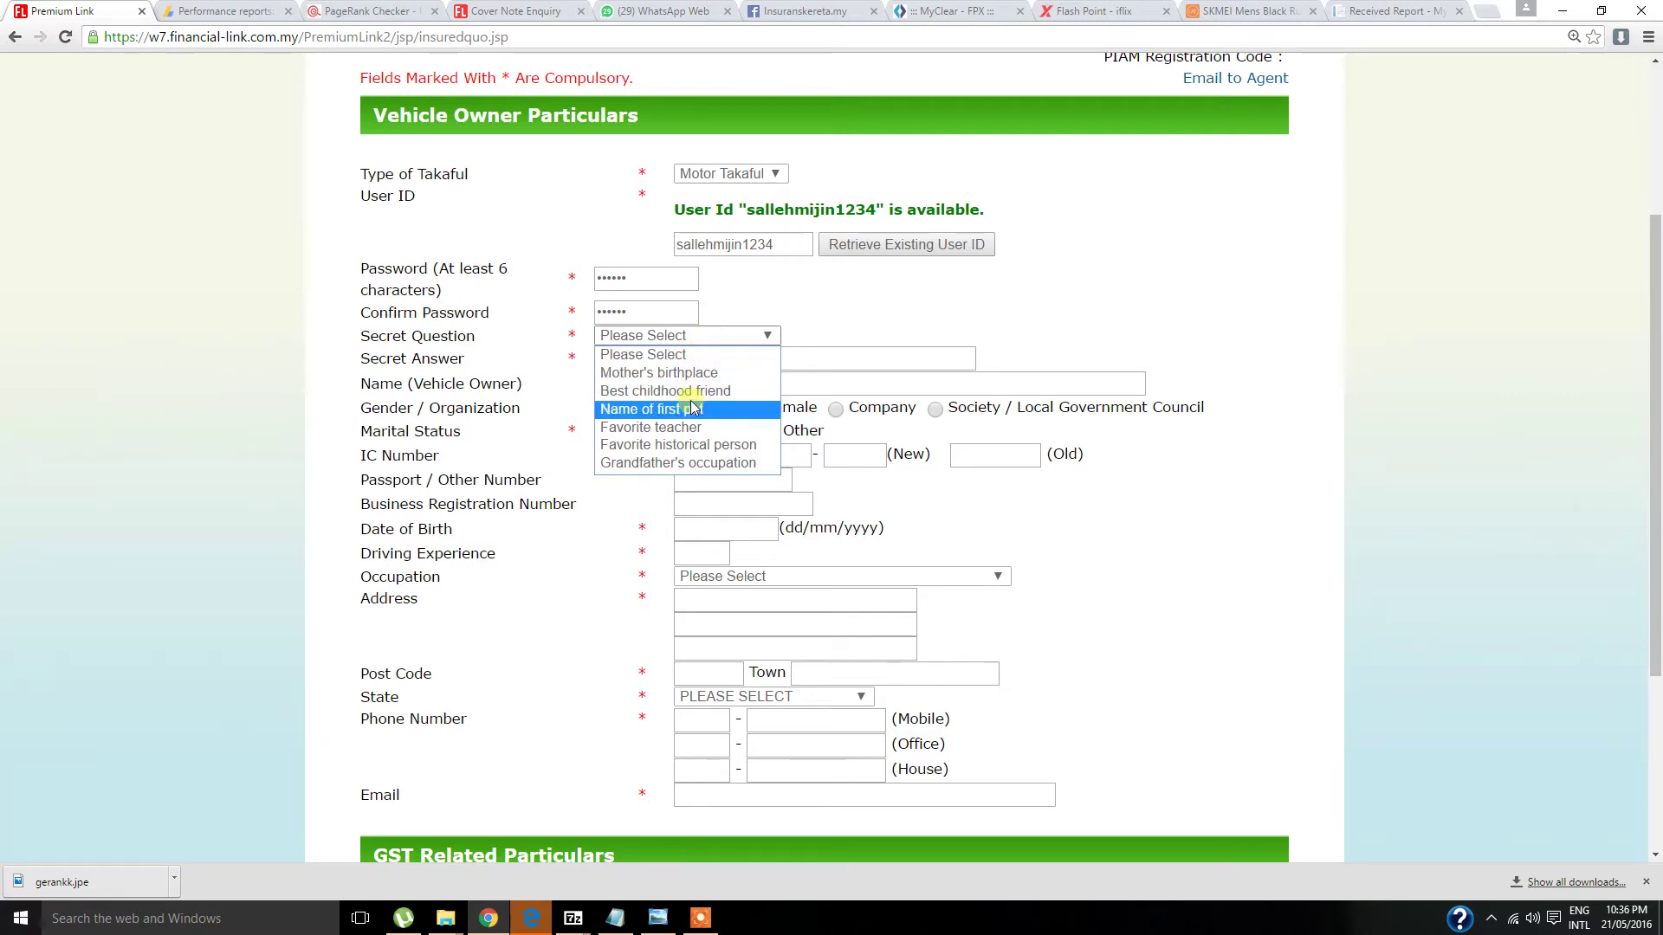
left_click(693, 410)
left_click(702, 361)
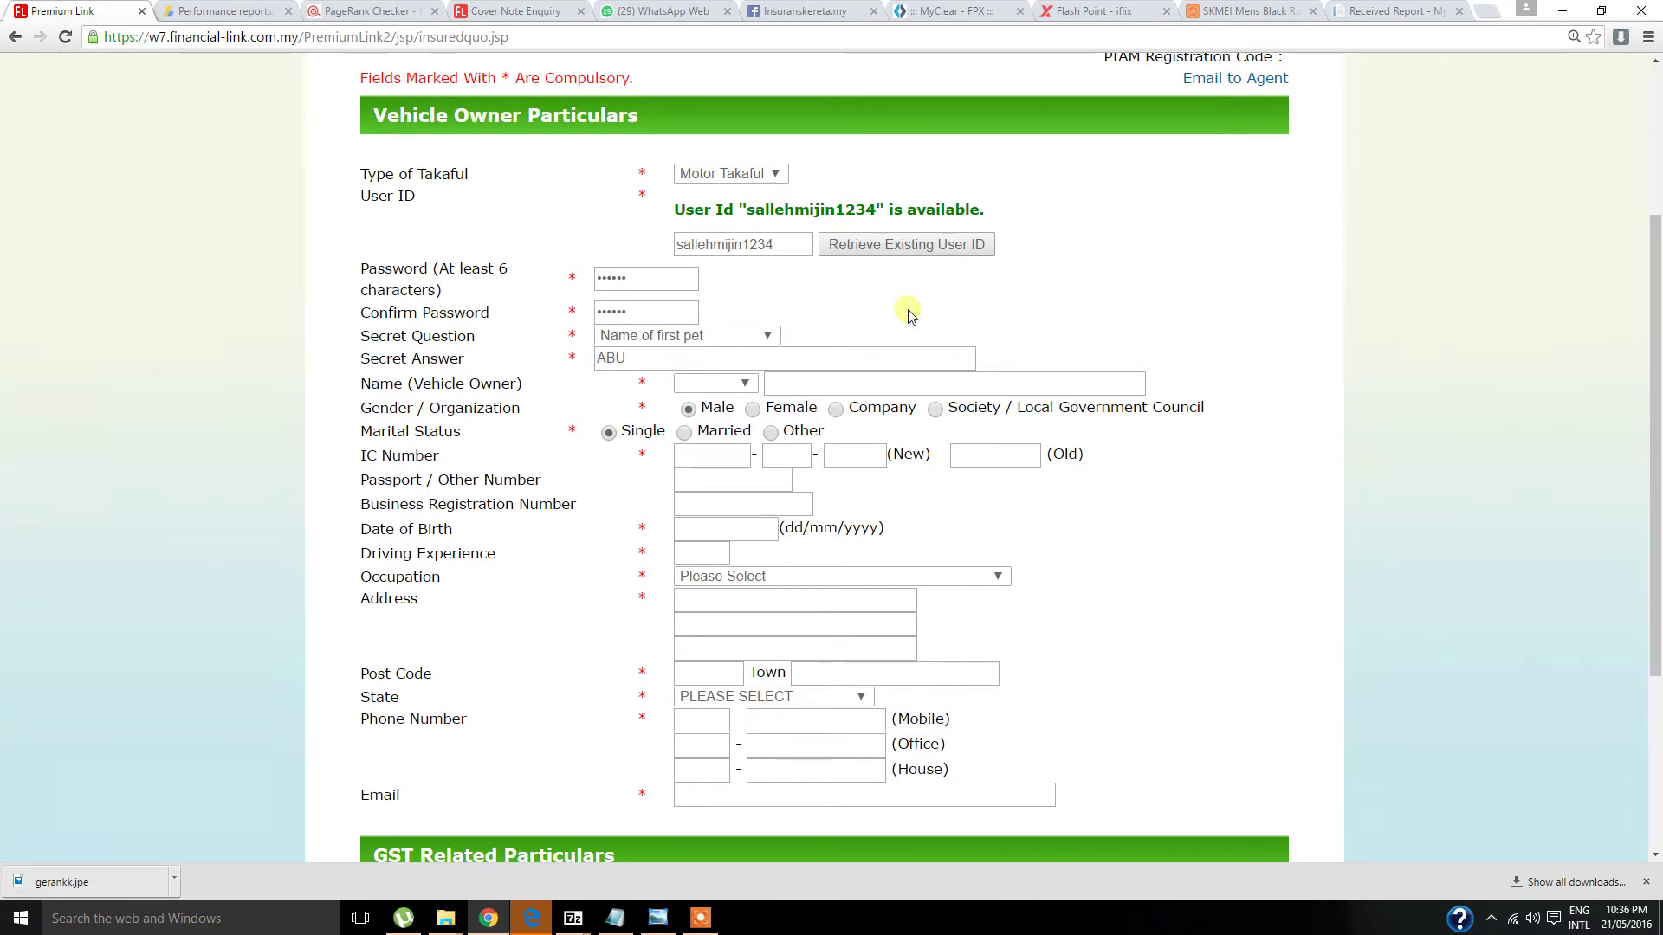
left_click(430, 154)
scroll(962, 199, "down", 2)
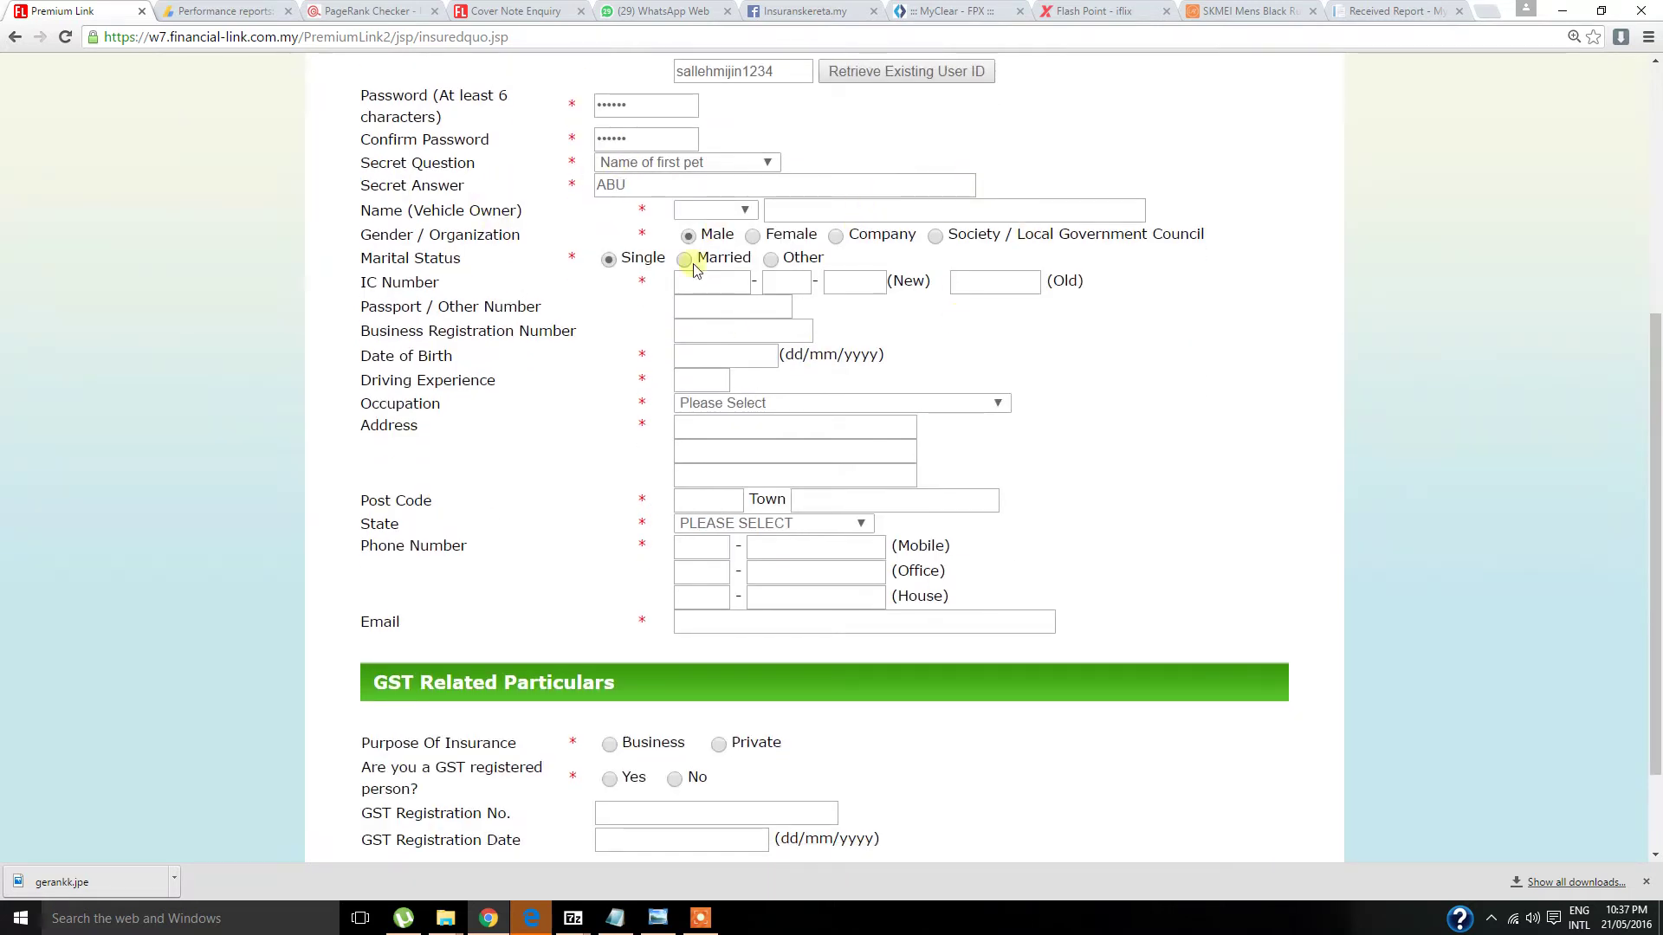
- Set the owner's title to Mr and paste the owner's full name from the notes
left_click(724, 211)
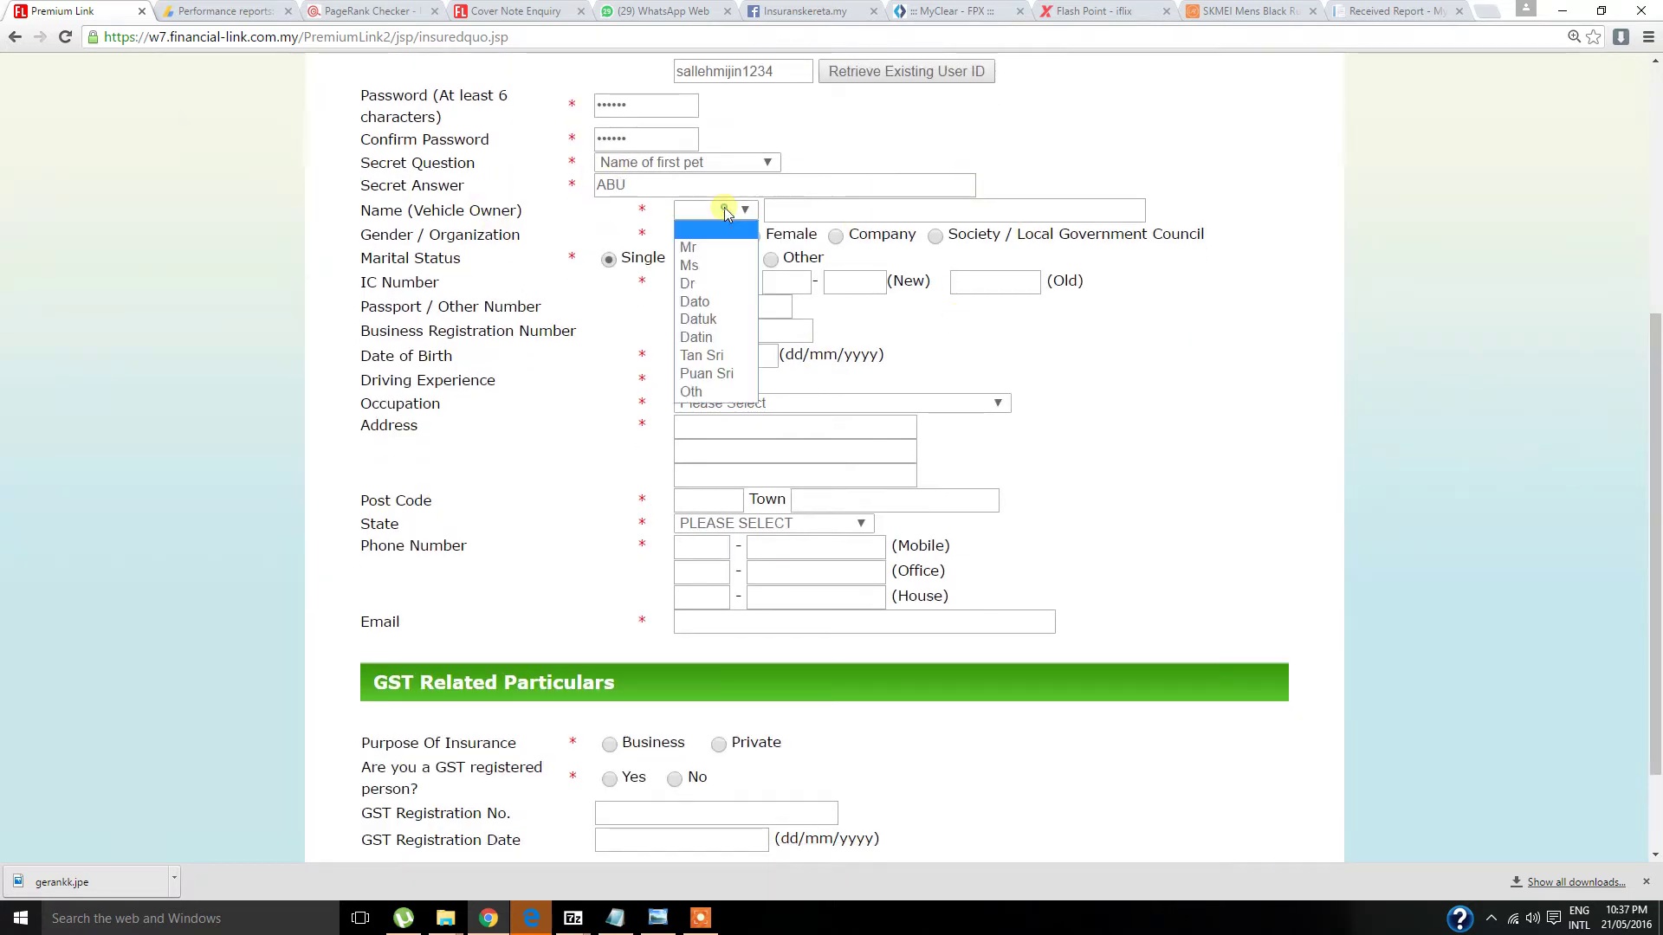
left_click(710, 251)
left_click(615, 918)
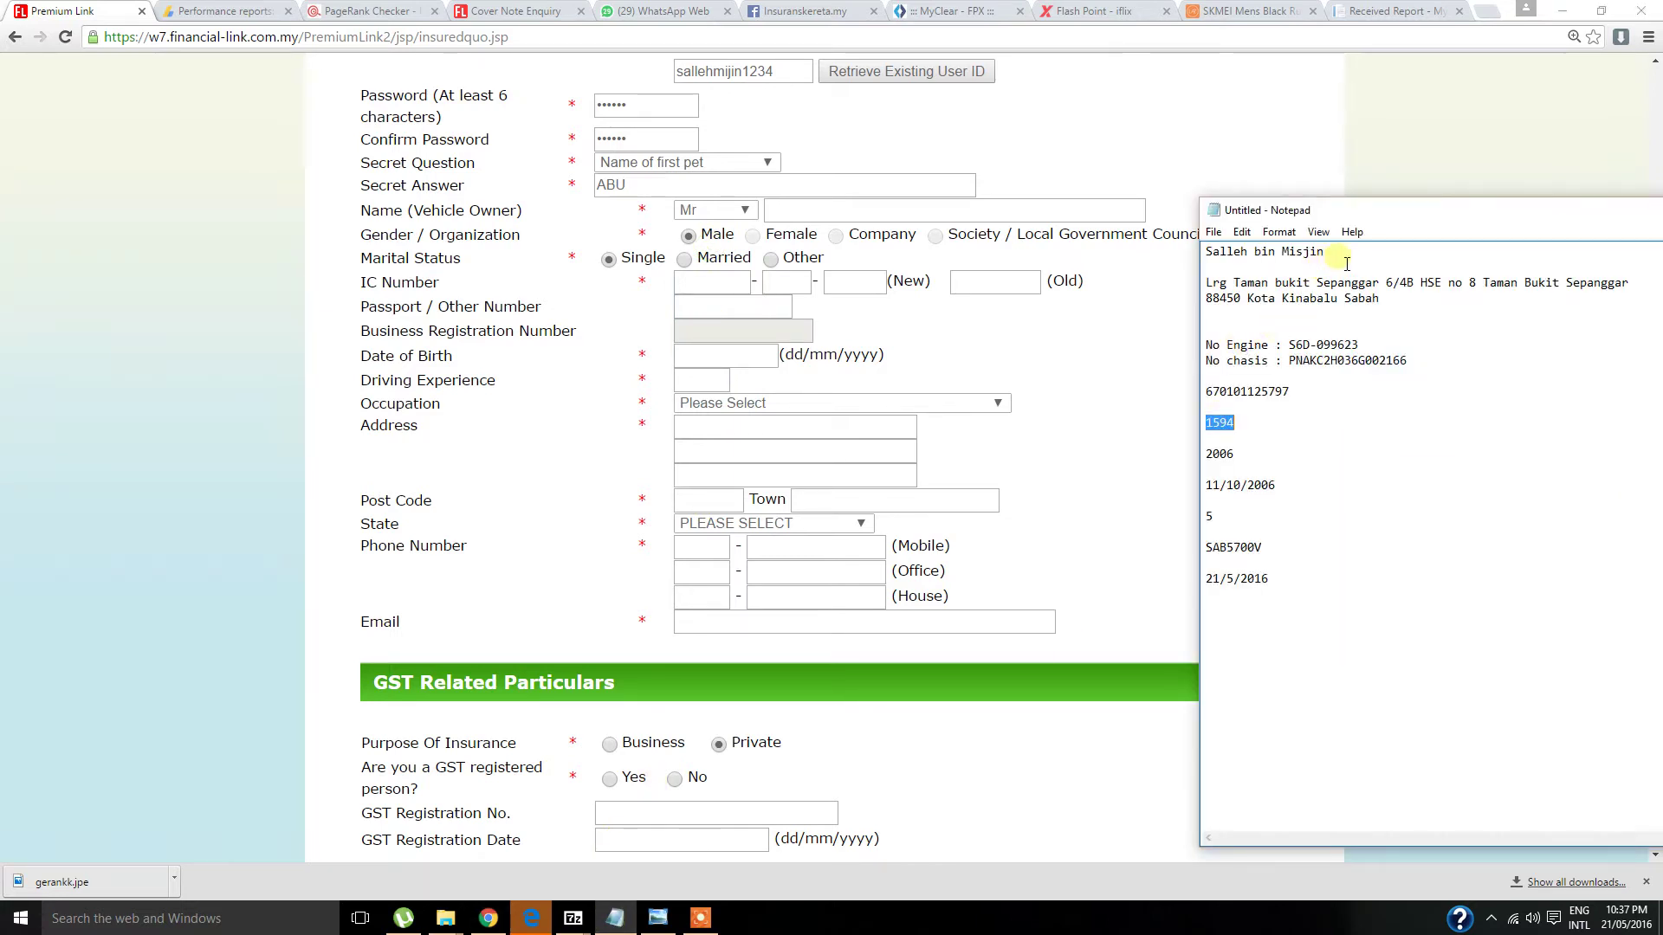
left_click_drag(1347, 263, 1187, 250)
key("ctrl+c")
left_click(874, 215)
key("ctrl+v")
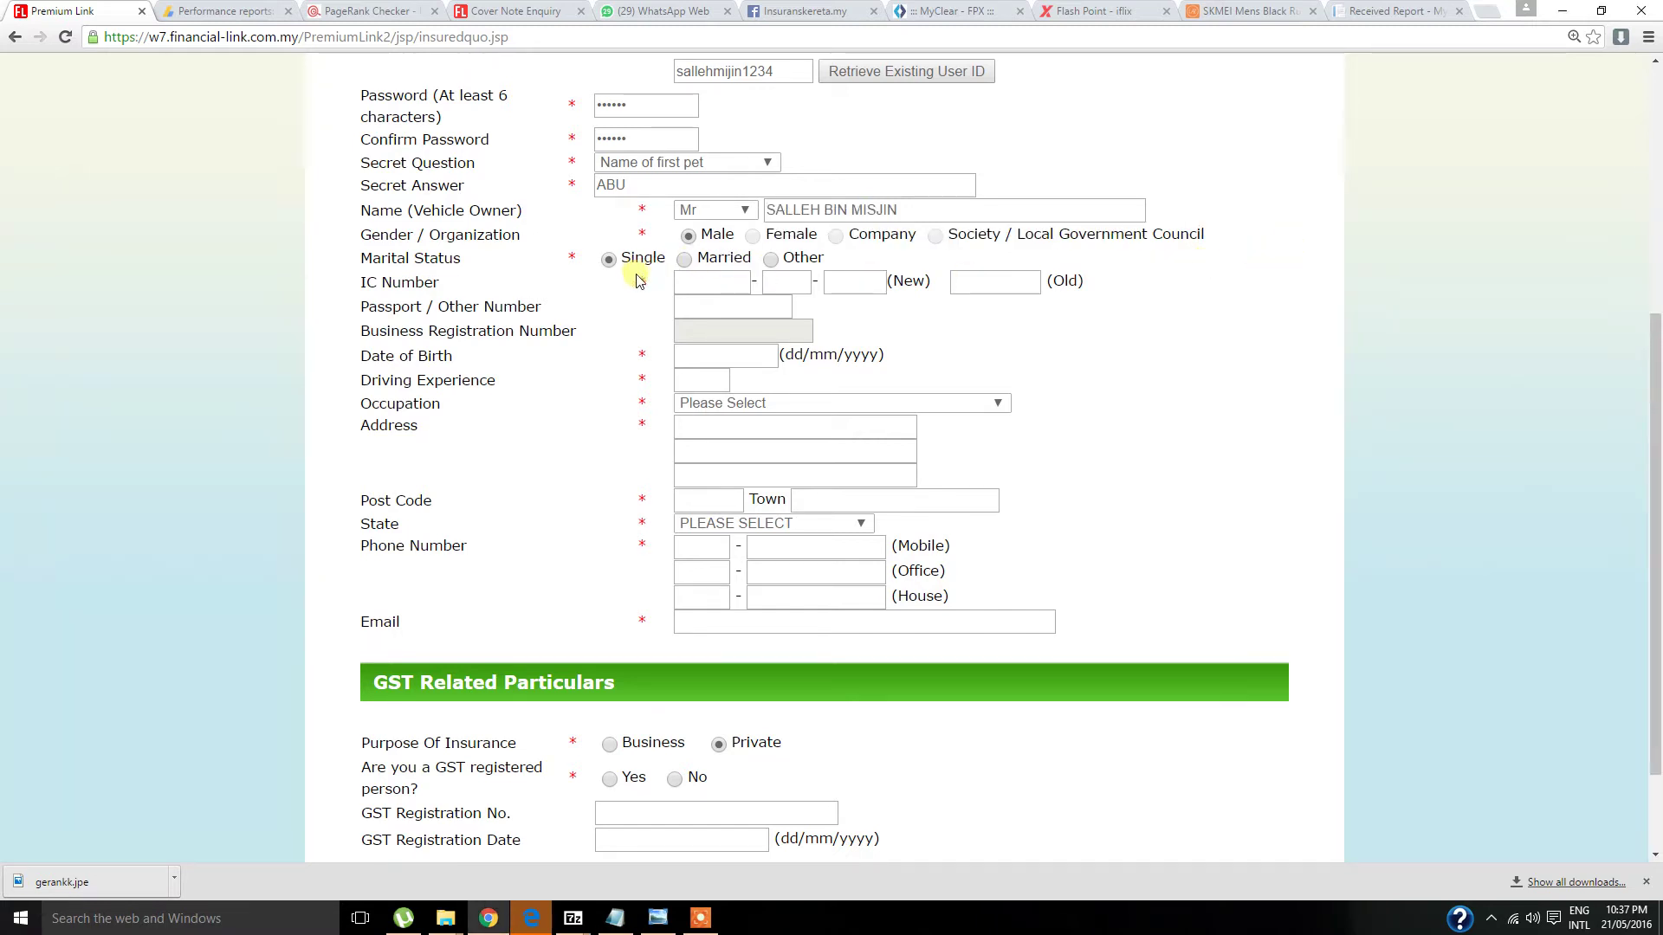
- Fill in the owner's IC number across its three boxes using the notes
left_click(615, 918)
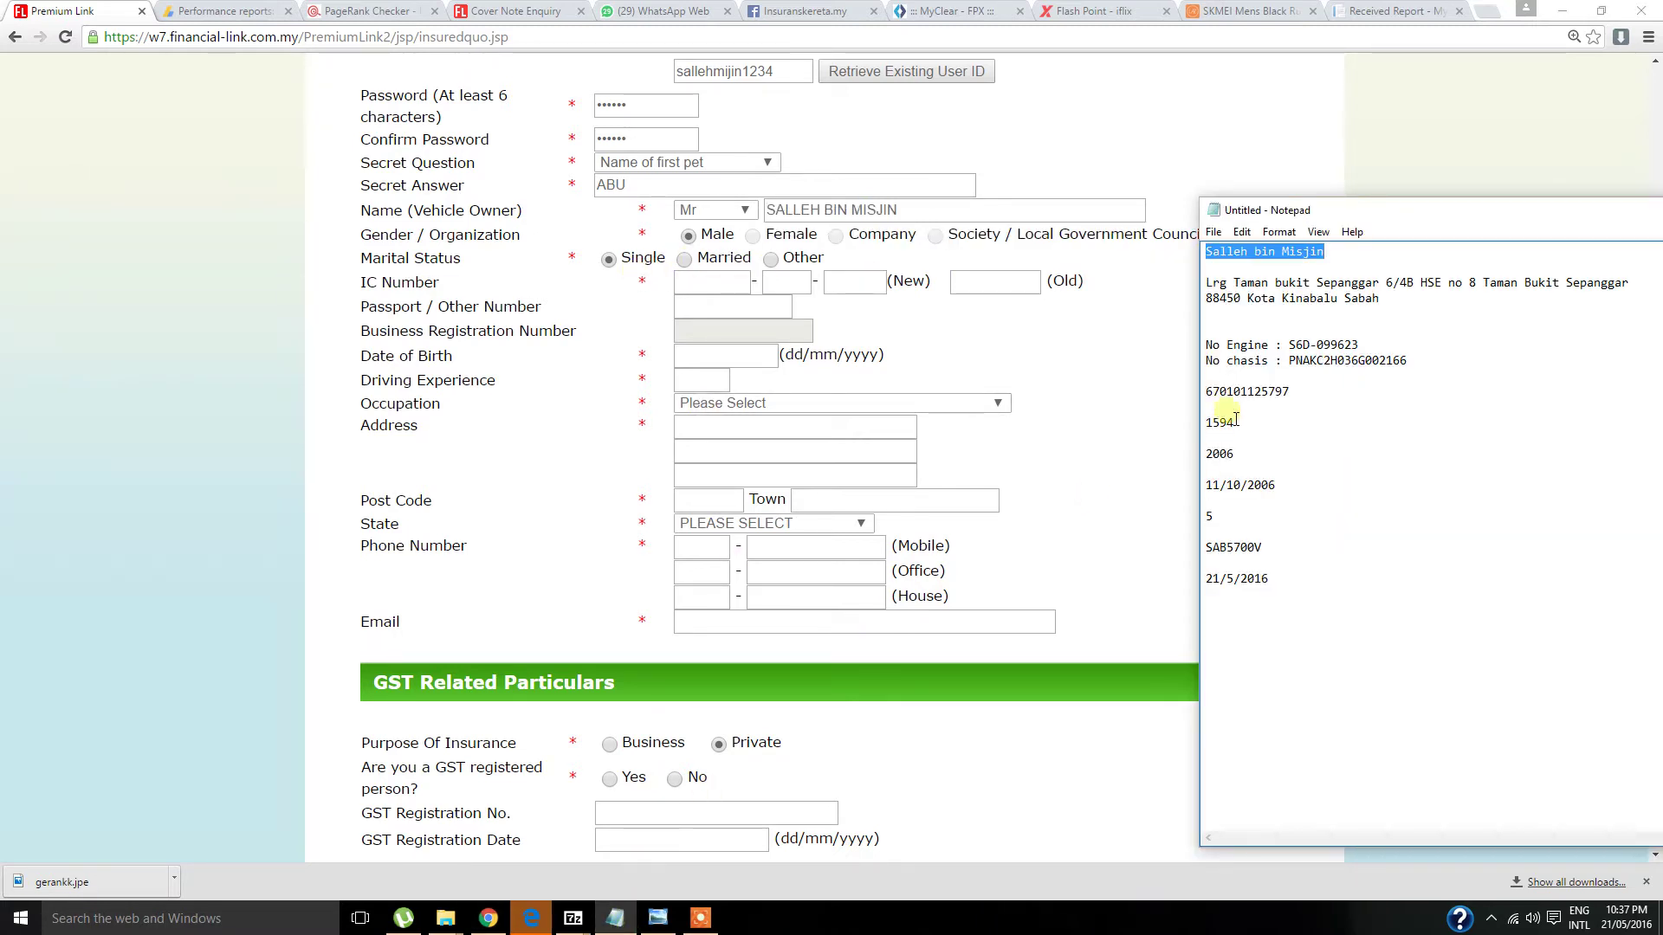
left_click_drag(1250, 396, 1182, 392)
left_click(1254, 400)
key("ctrl+c")
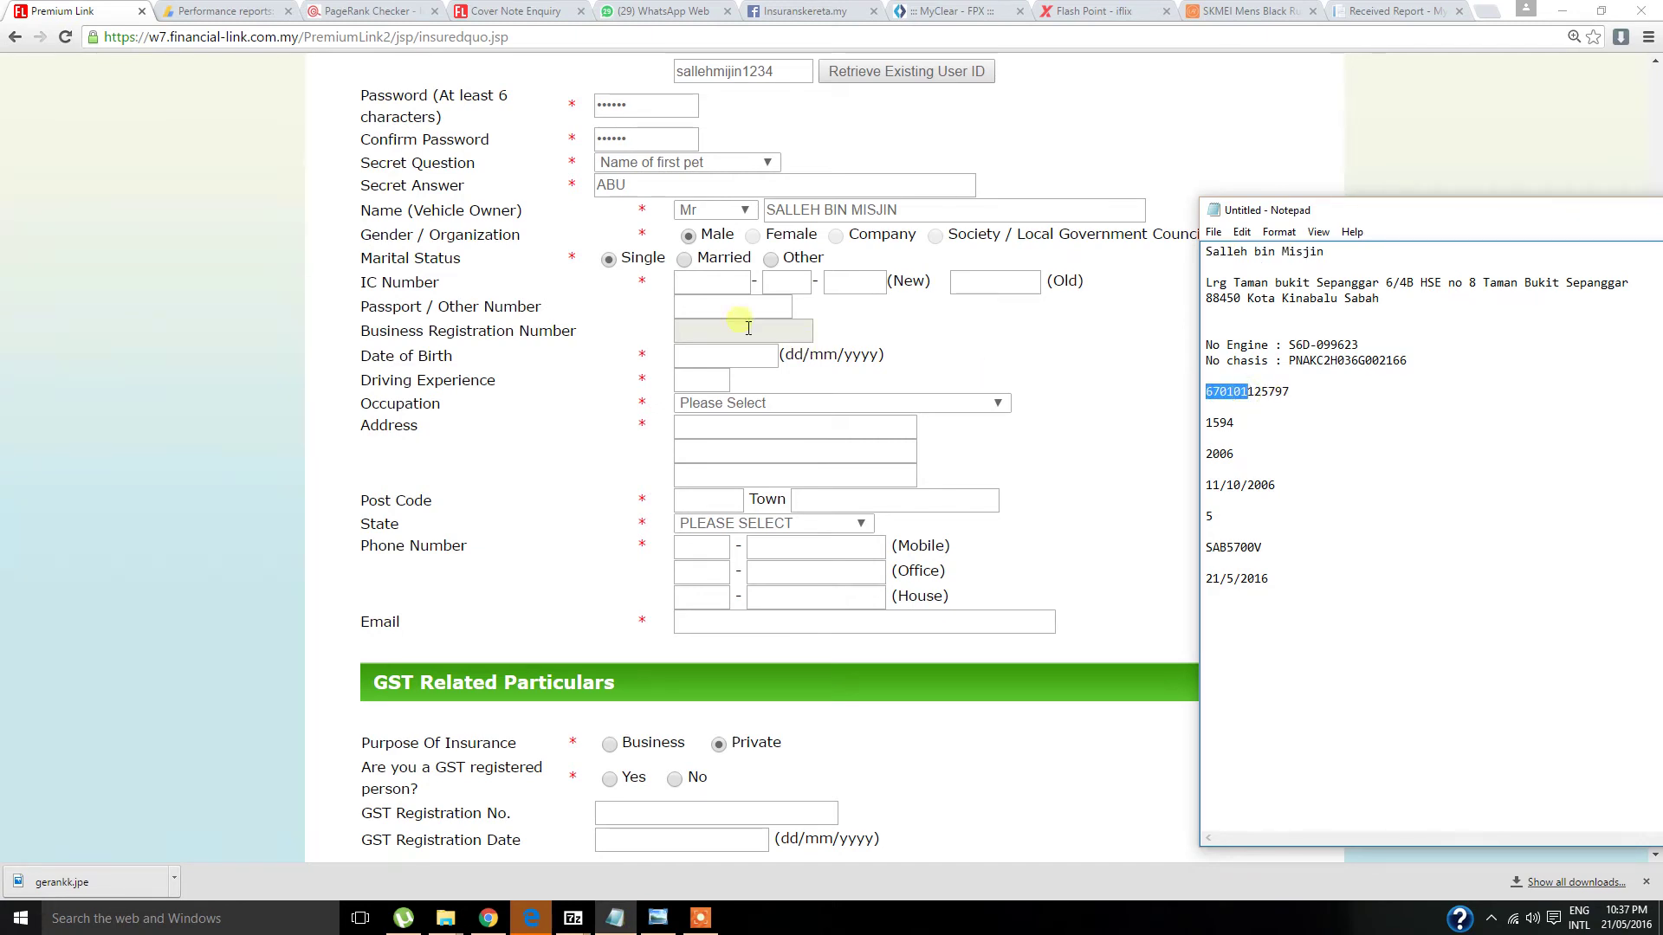
left_click(688, 282)
key("ctrl+v")
left_click(615, 918)
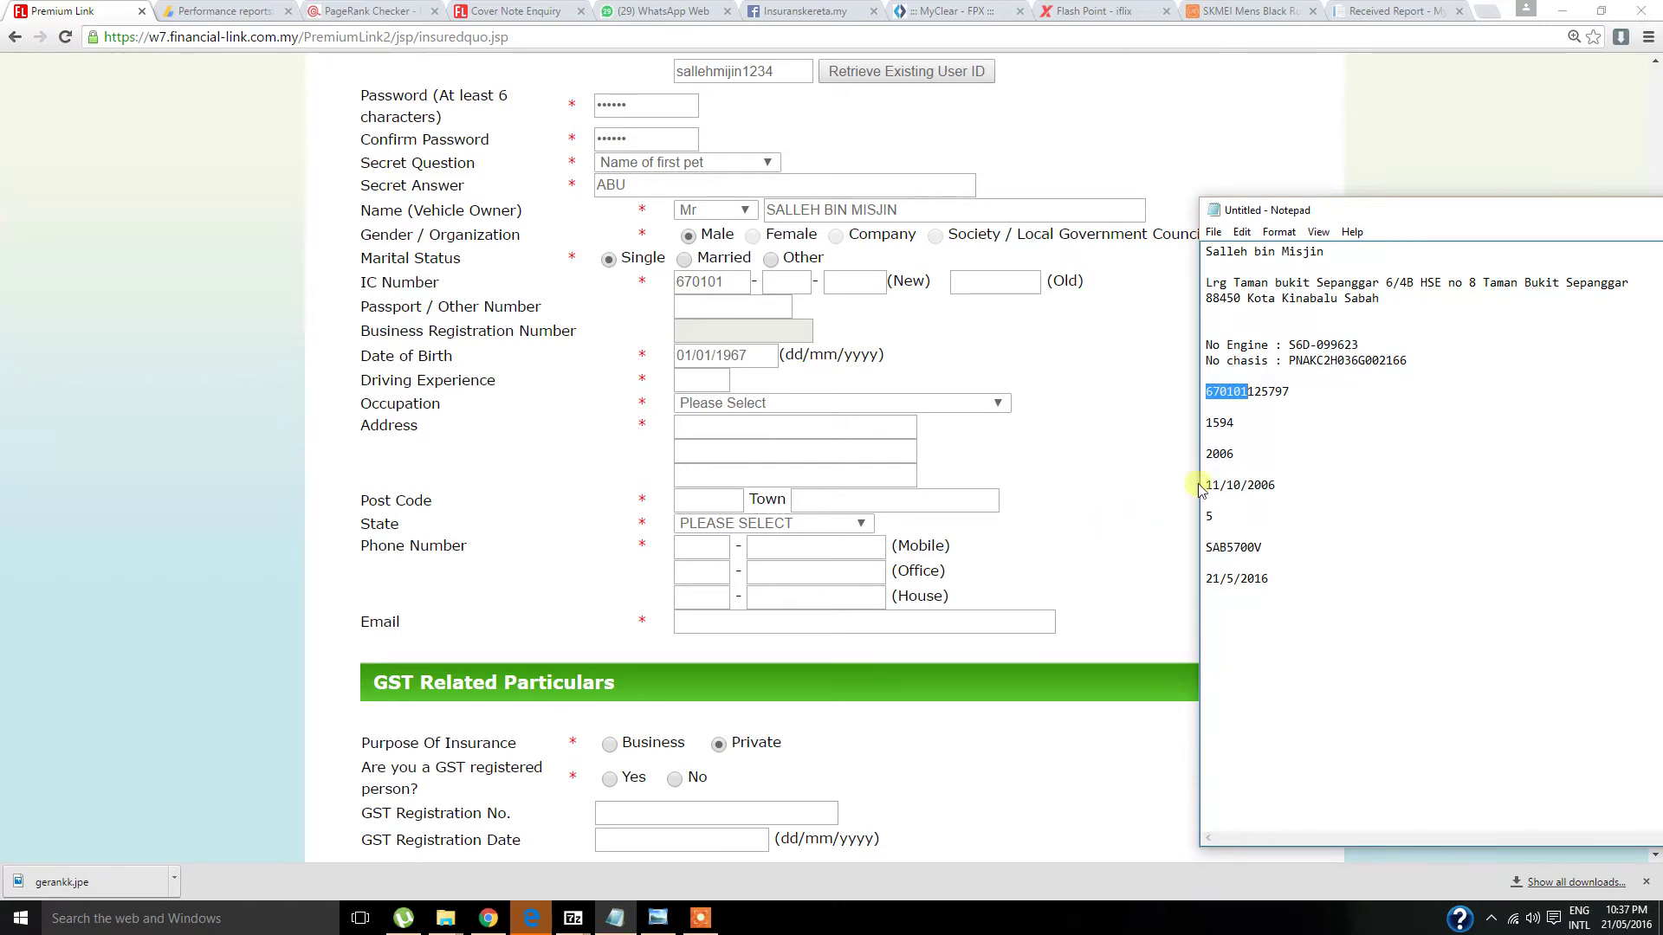
left_click(788, 282)
left_click(864, 284)
type("5797")
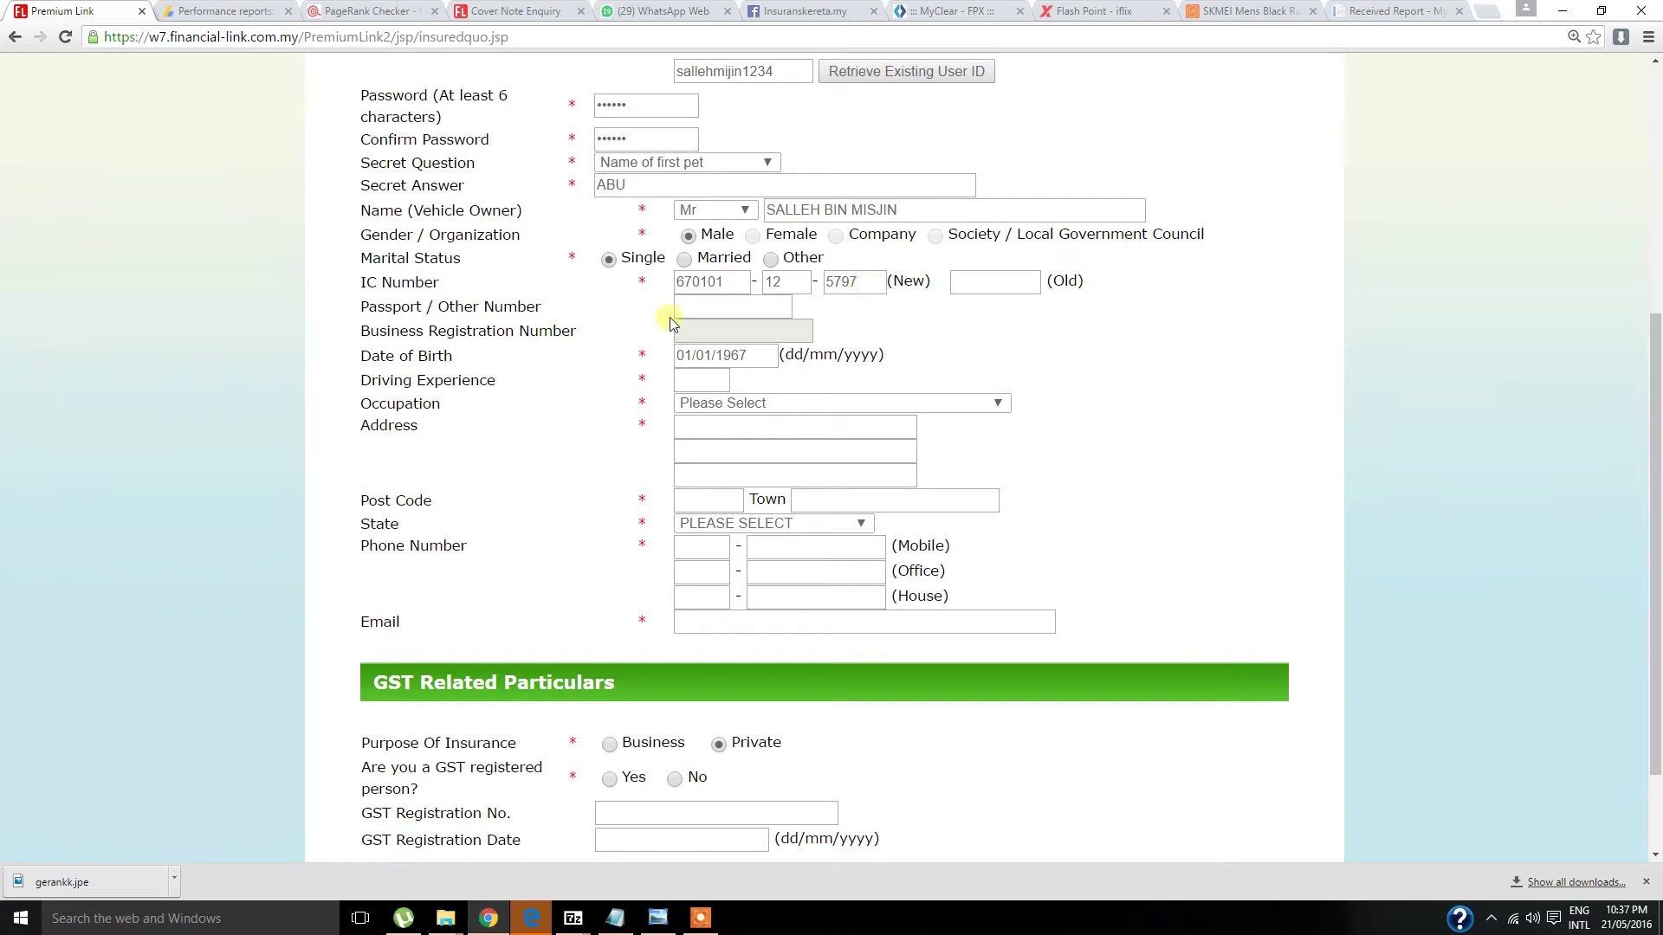
- Enter 18 years' driving experience and select BUSINESSMAN as the occupation
left_click(729, 391)
type("18")
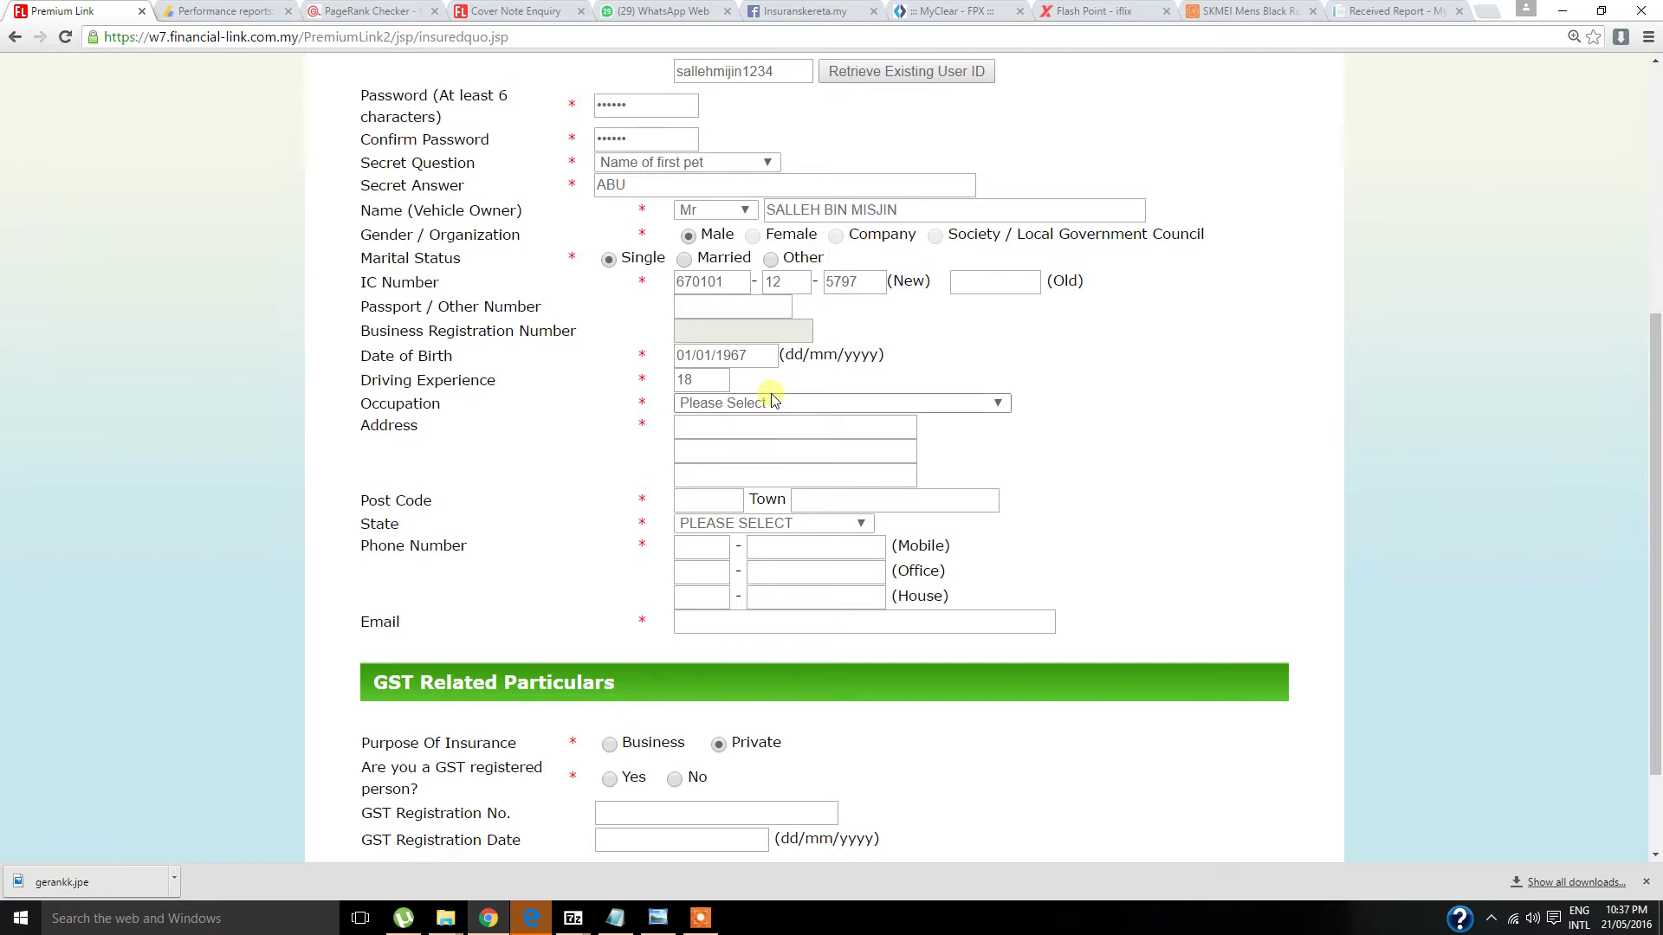
left_click(775, 400)
scroll(787, 487, "down", 10)
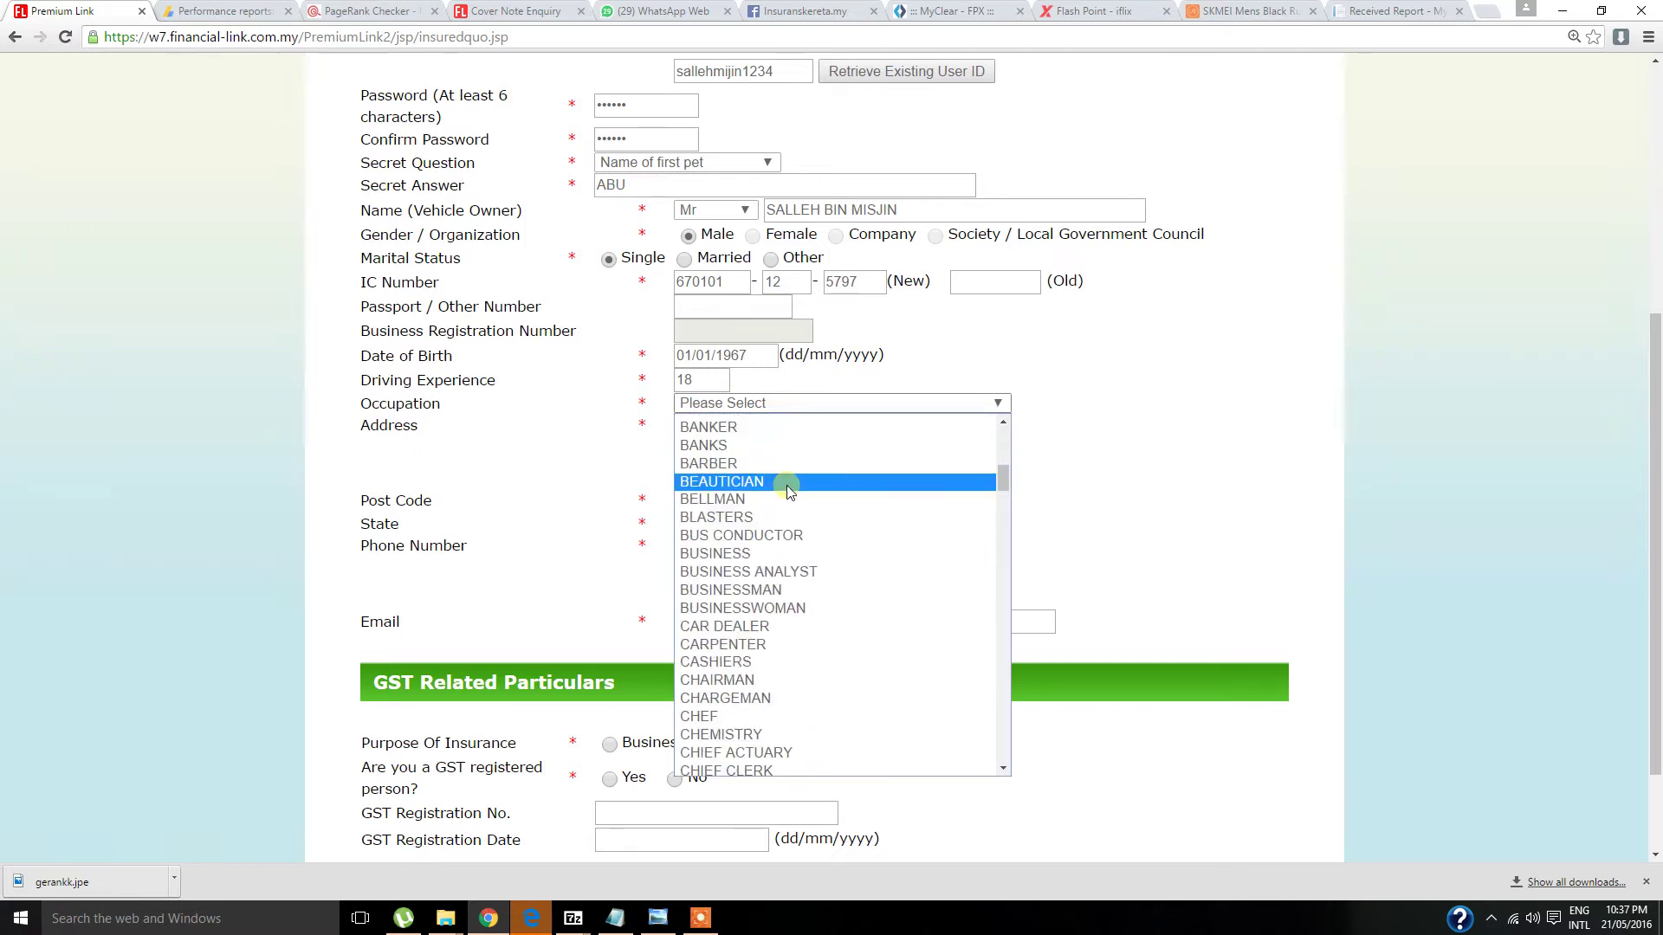
left_click(784, 590)
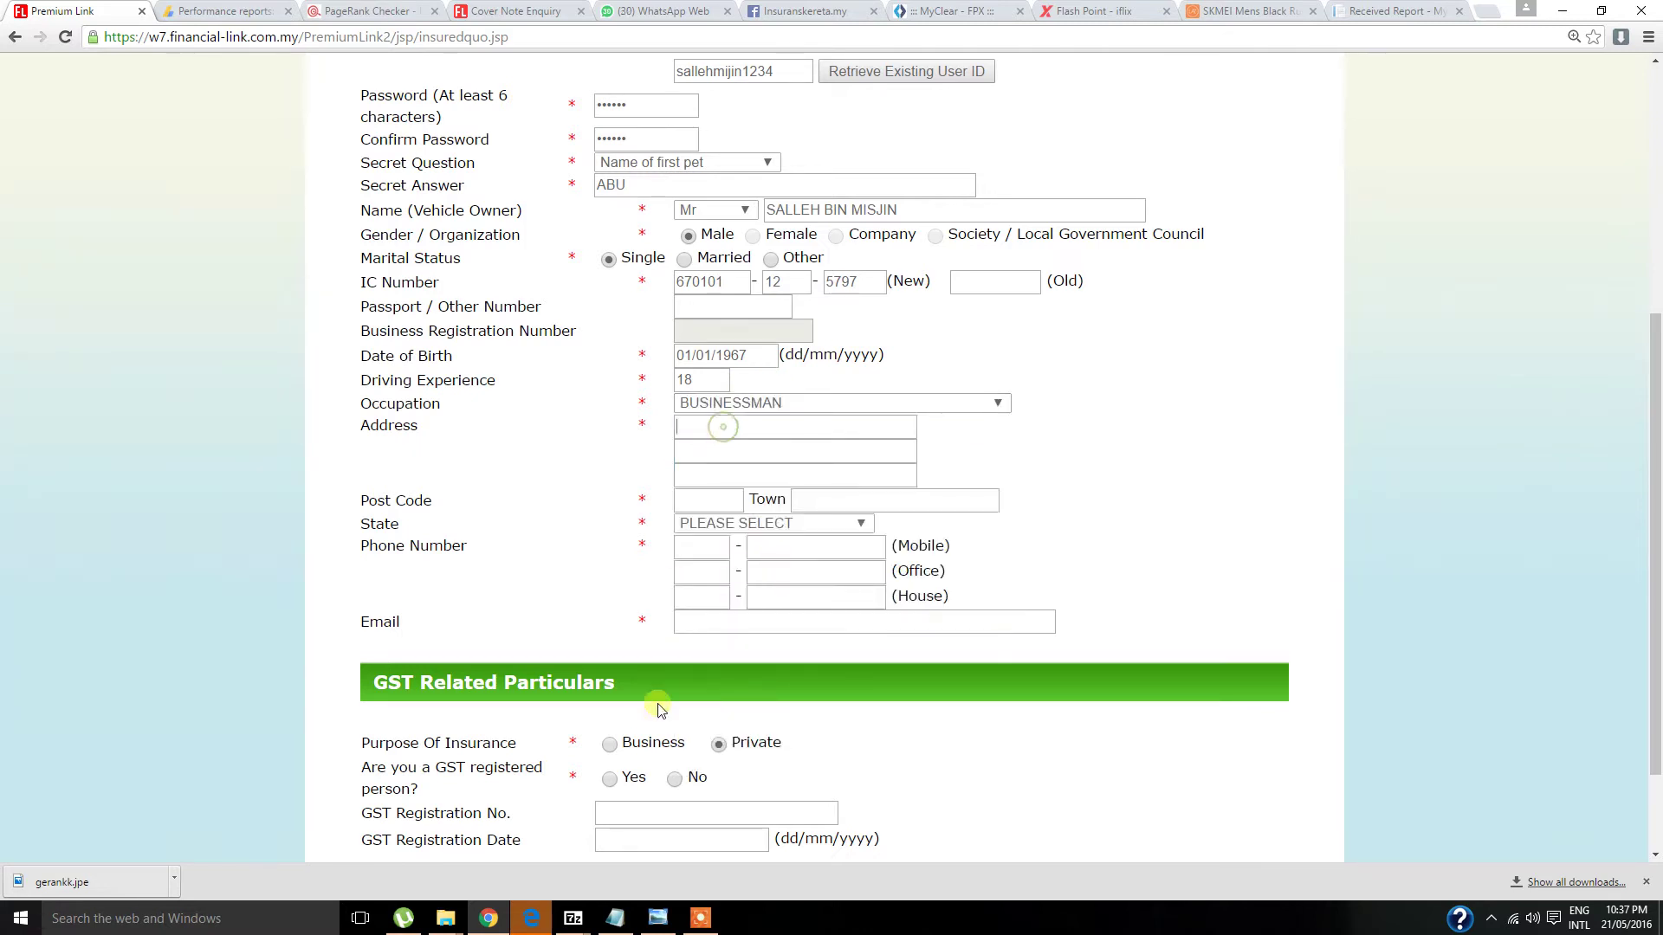
- Fill in both owner address lines from the saved suggestions, checking against the notes
left_click(615, 918)
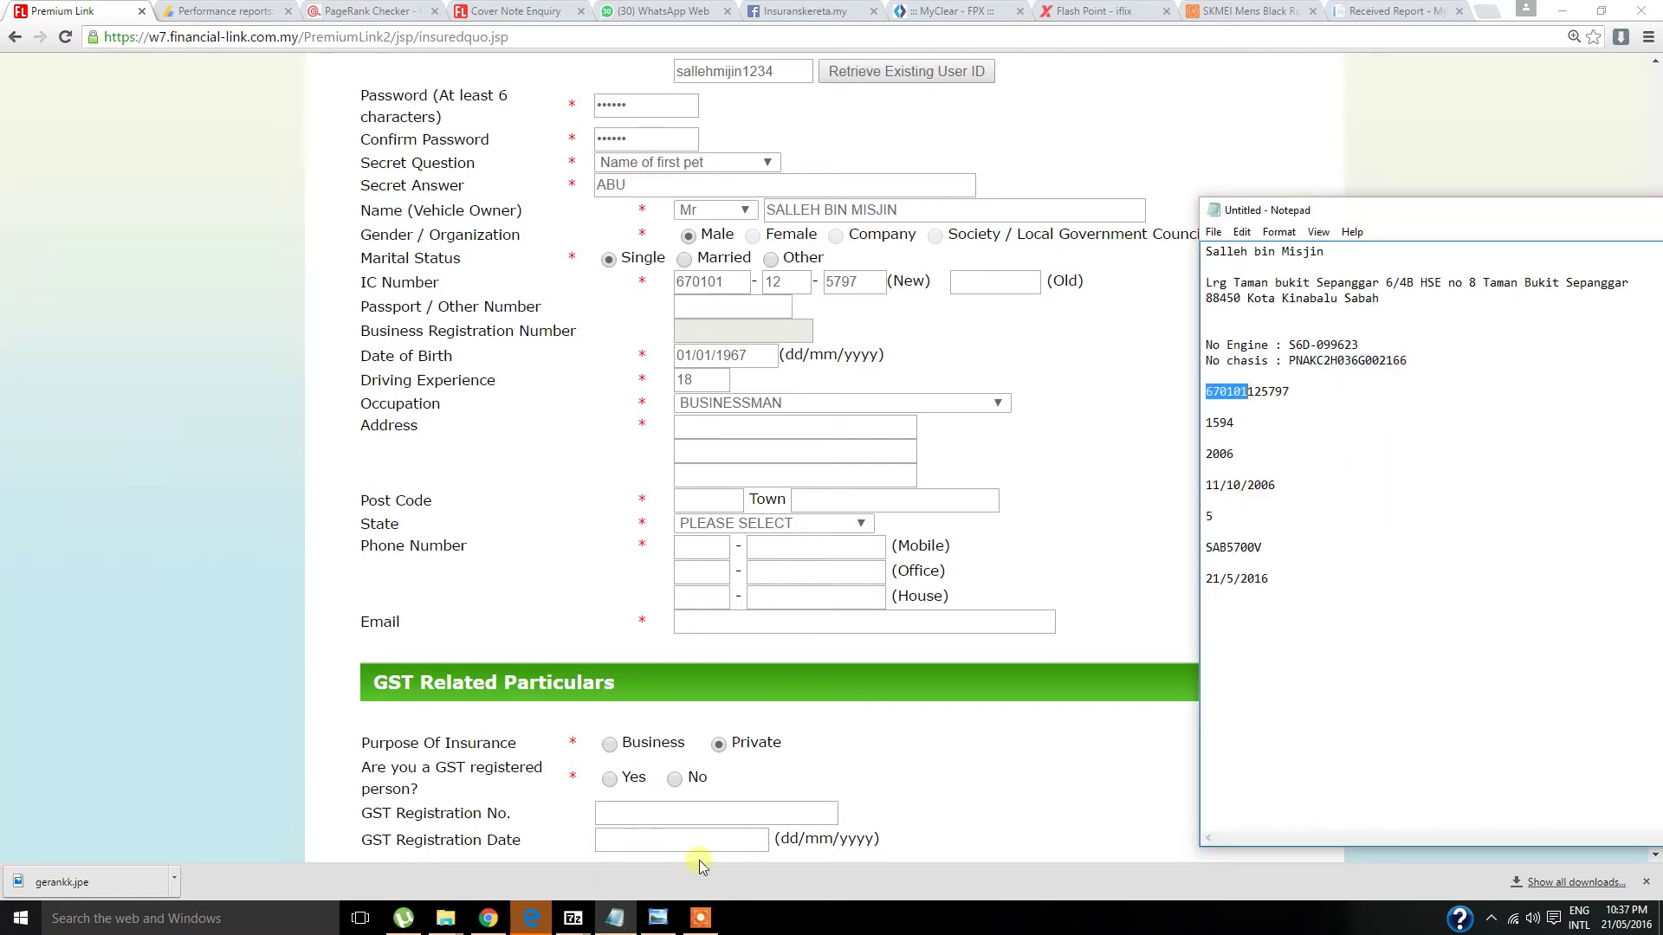
left_click(723, 427)
type("lrg")
left_click(728, 450)
left_click(615, 918)
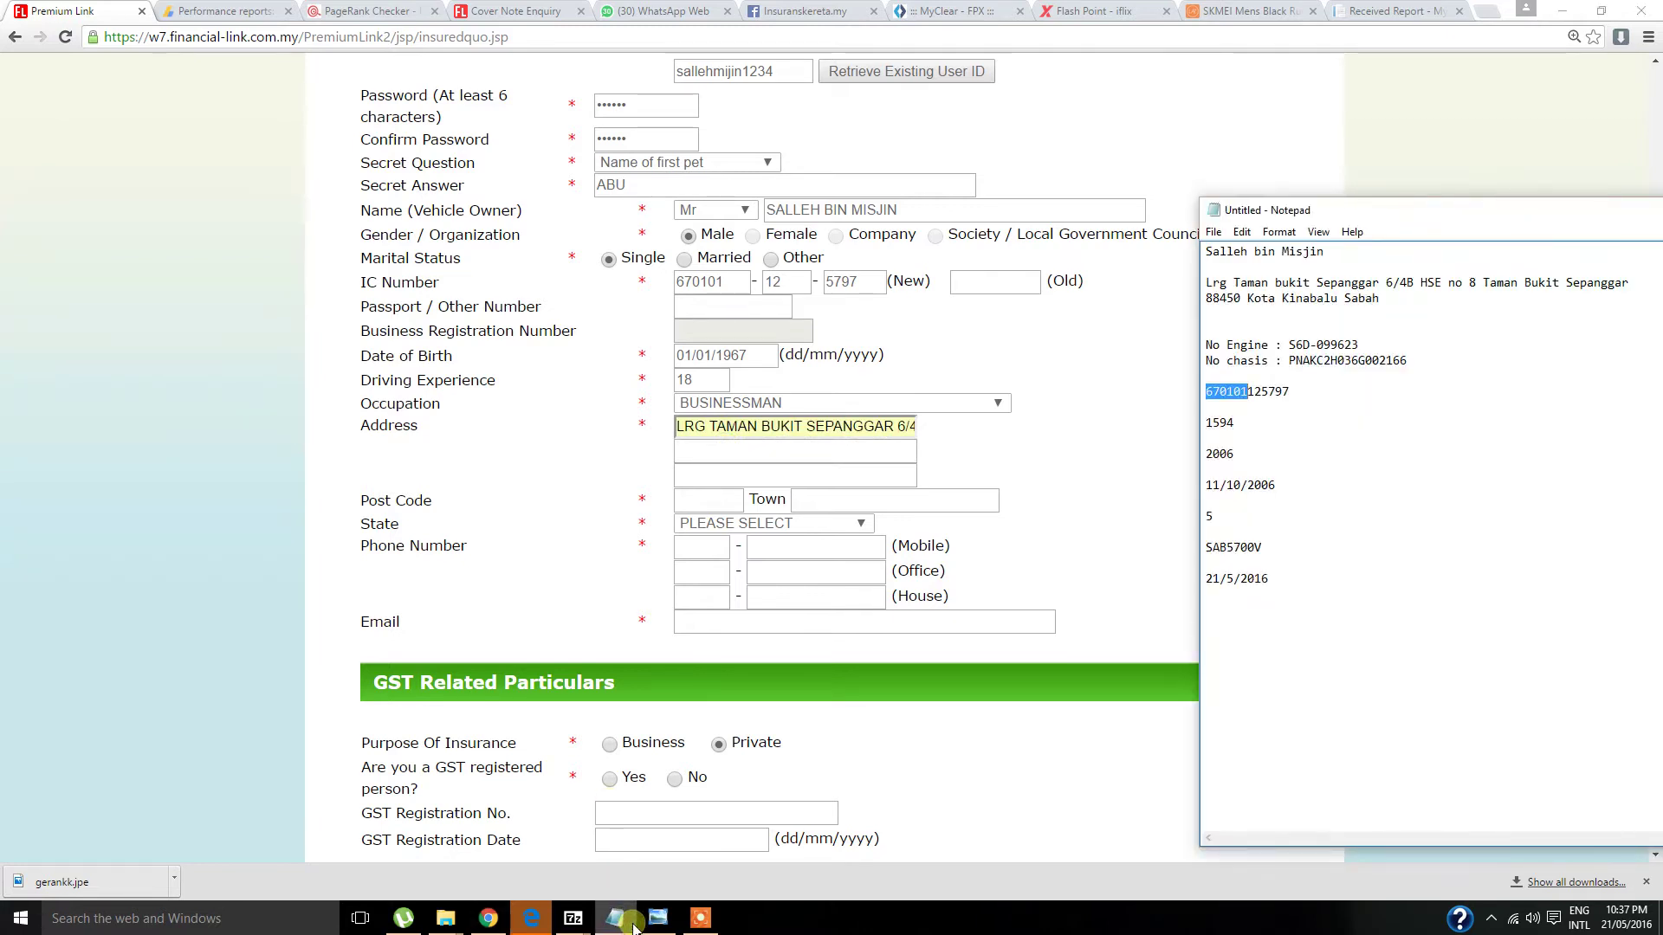
left_click(723, 451)
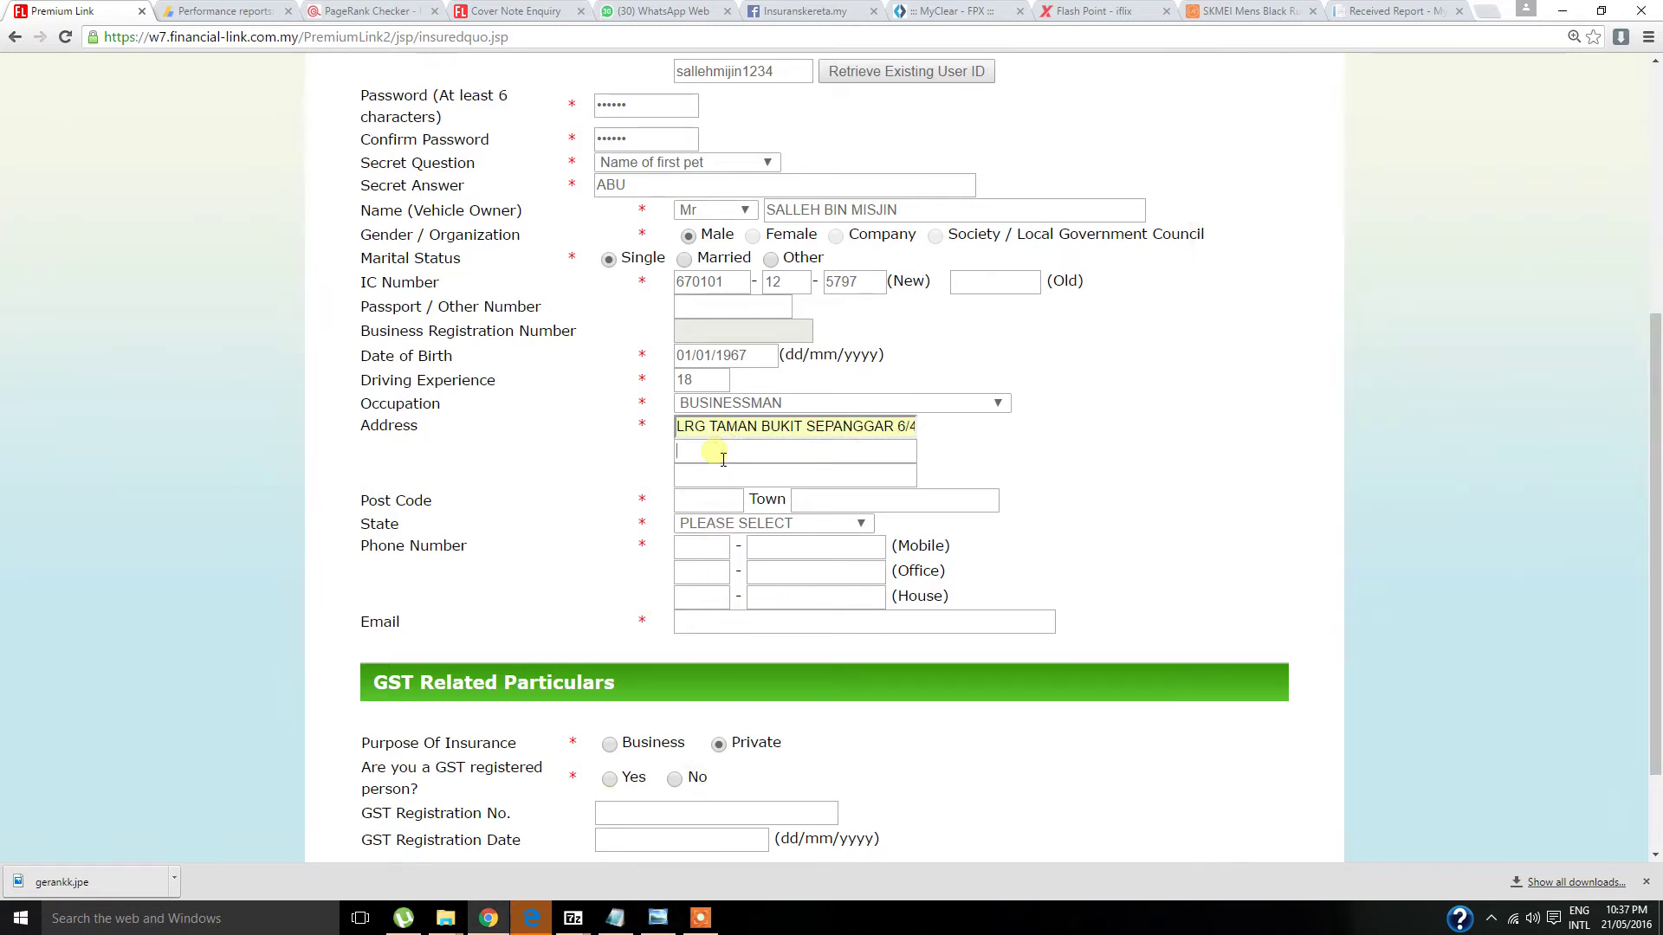
left_click(615, 918)
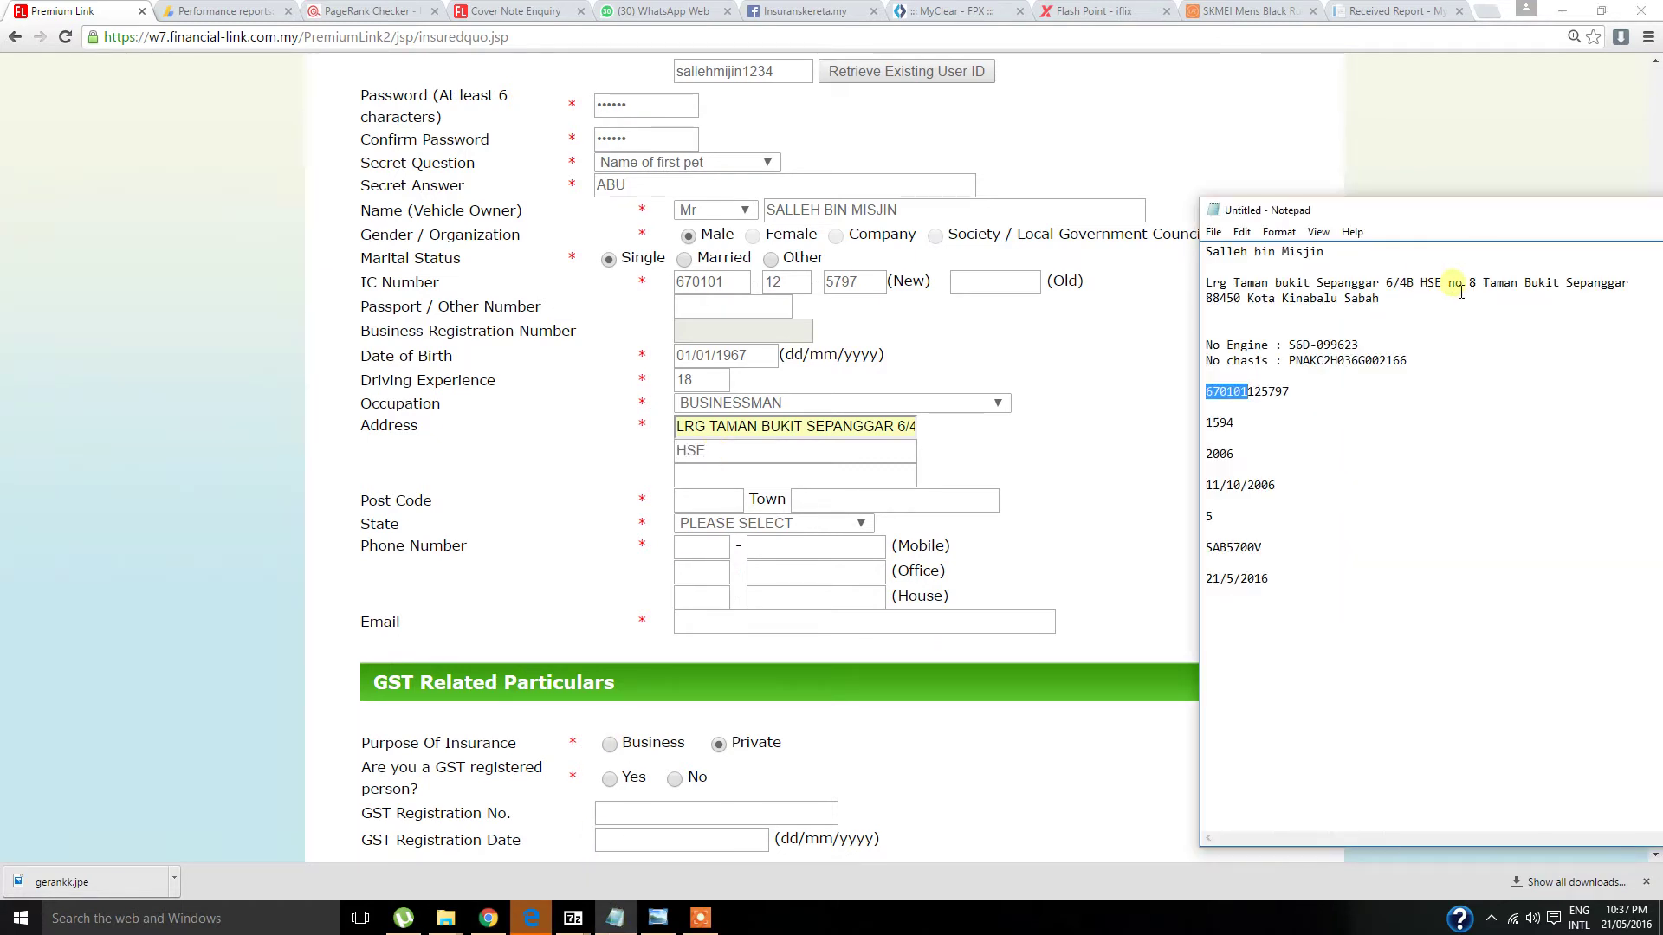
left_click(728, 451)
type("no 8")
left_click(745, 475)
- Fill in the post code, town KOTA KINABALU and state SABAH
left_click(614, 917)
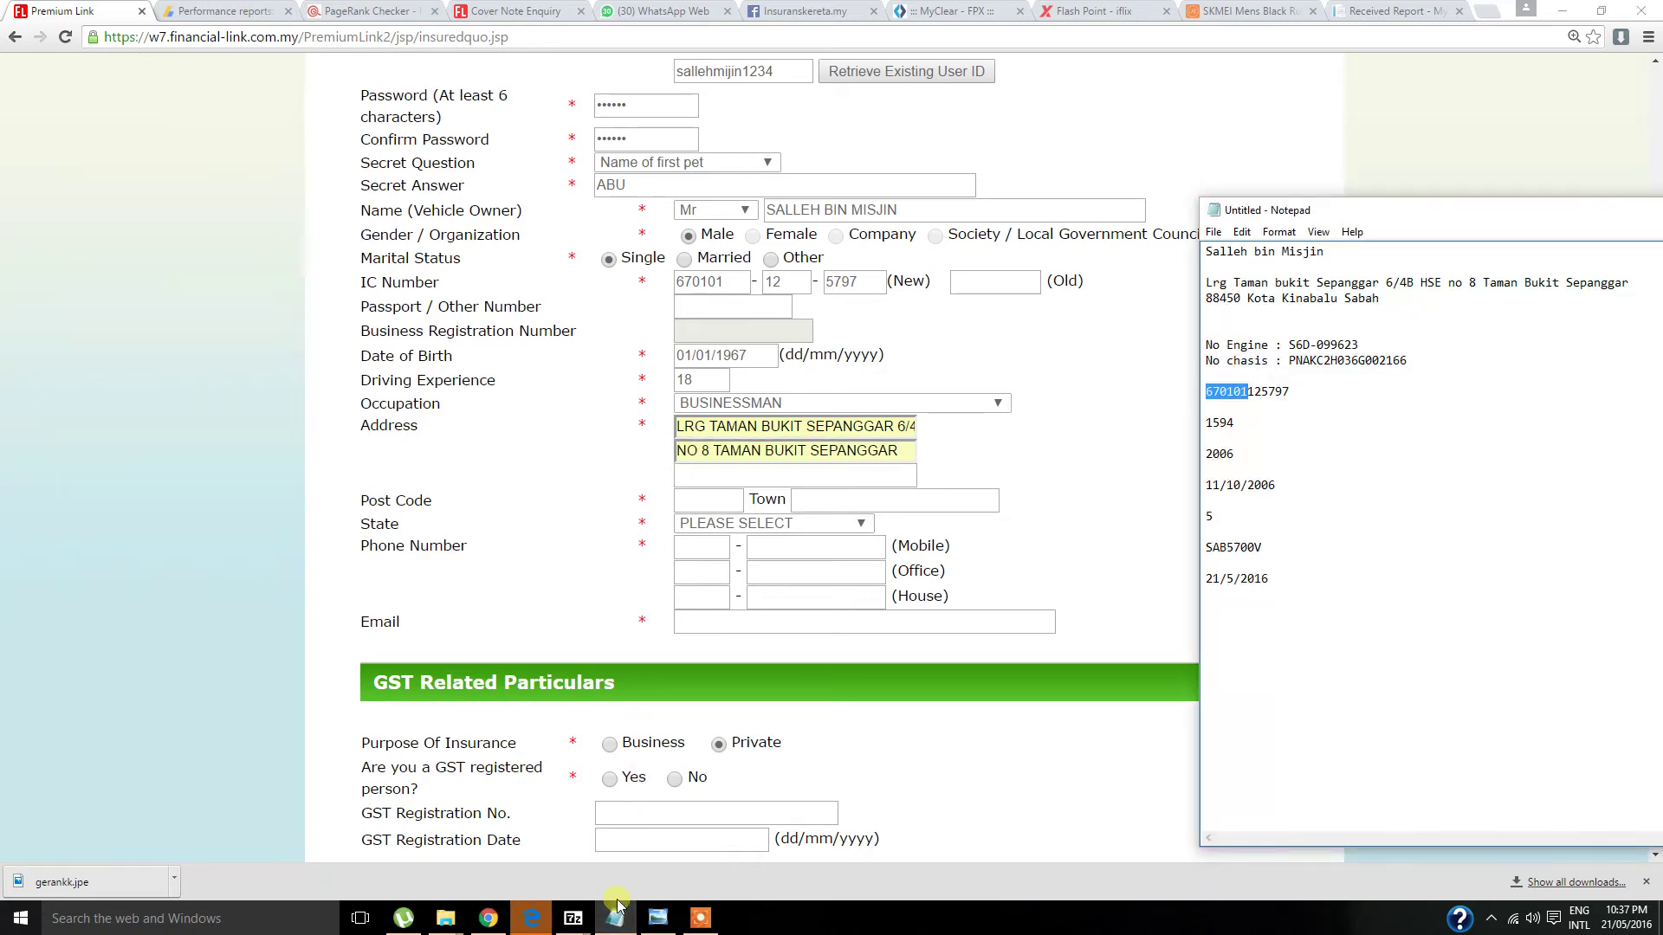
left_click(682, 500)
type("8")
left_click(697, 523)
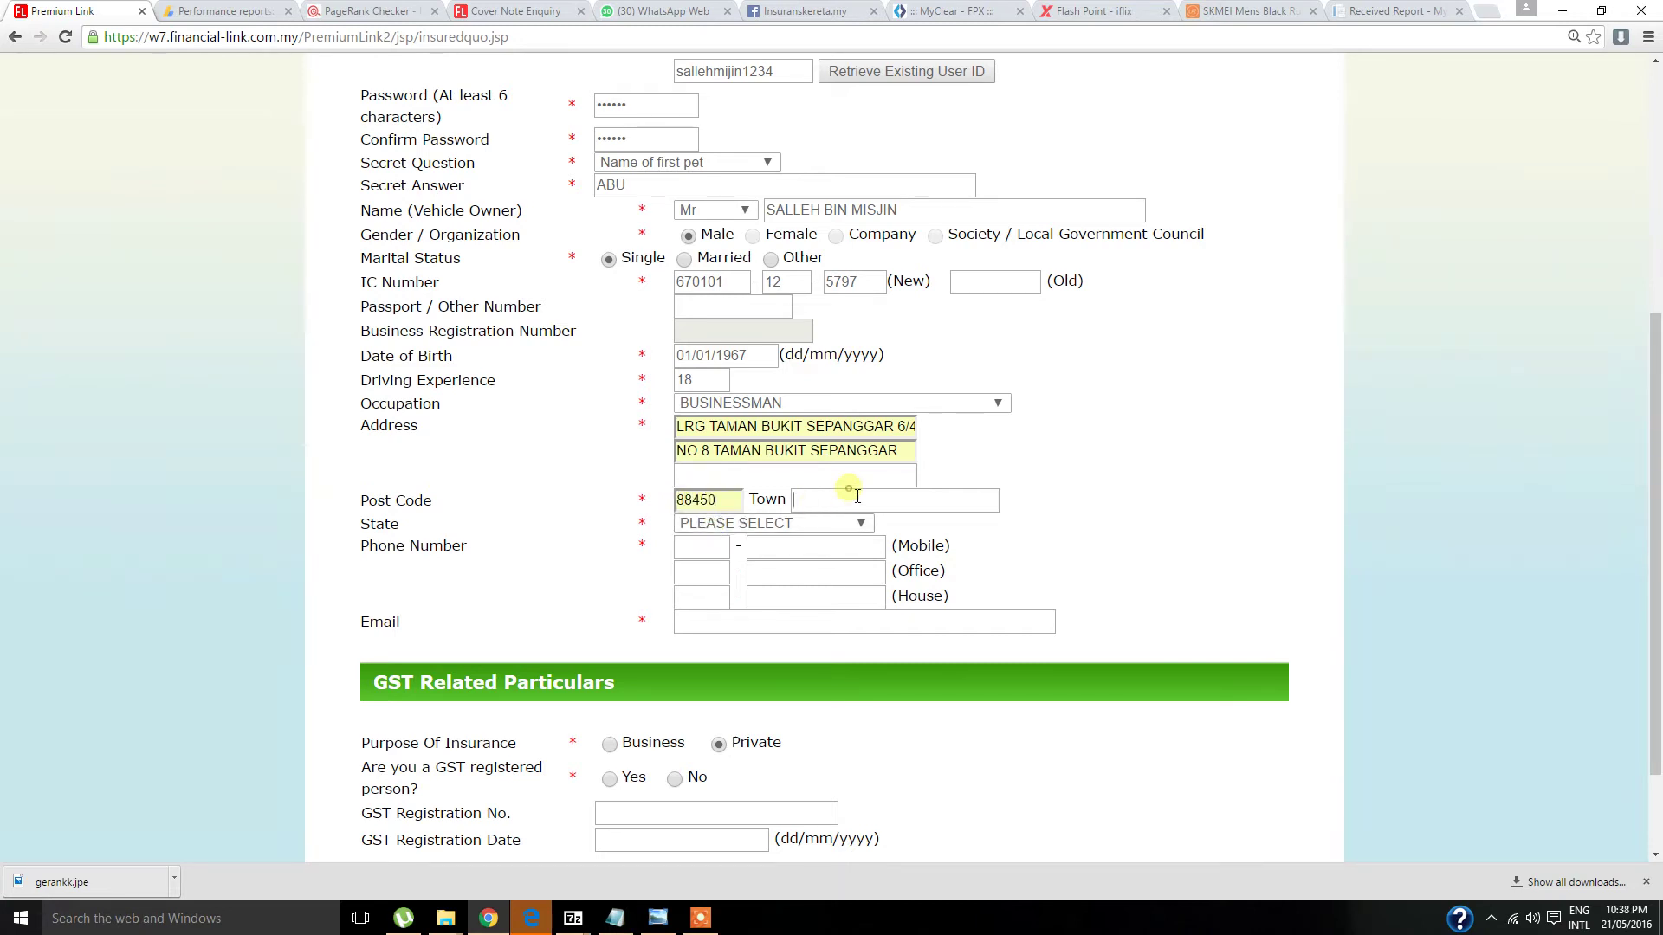
left_click(855, 497)
type("k")
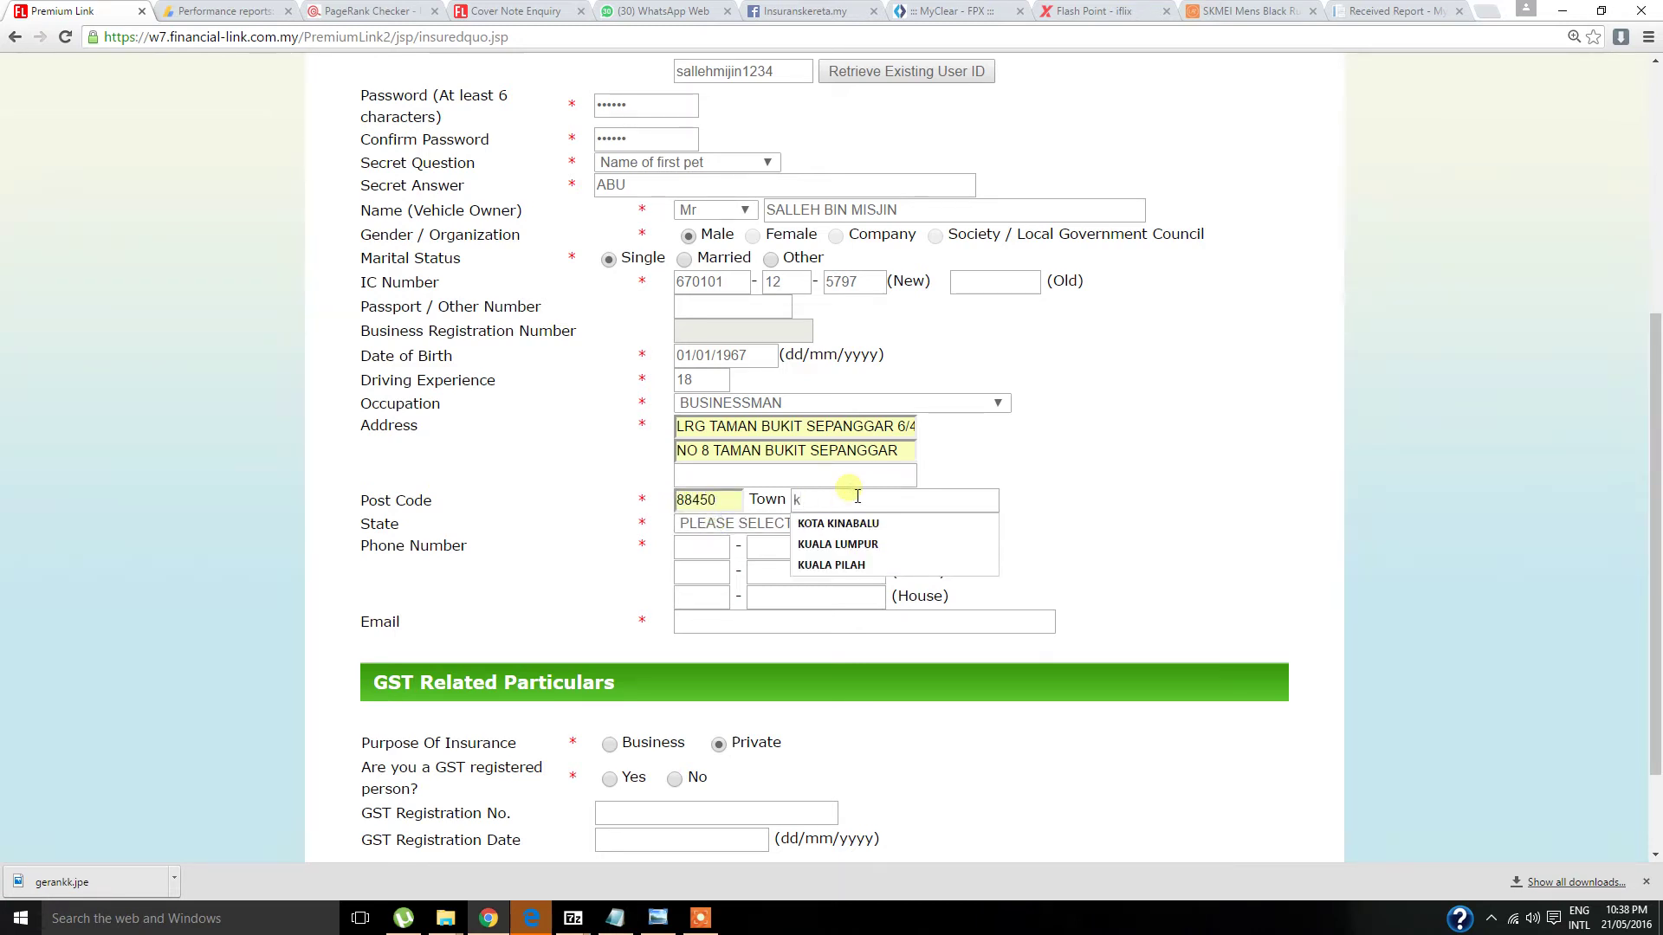
left_click(845, 523)
left_click(762, 524)
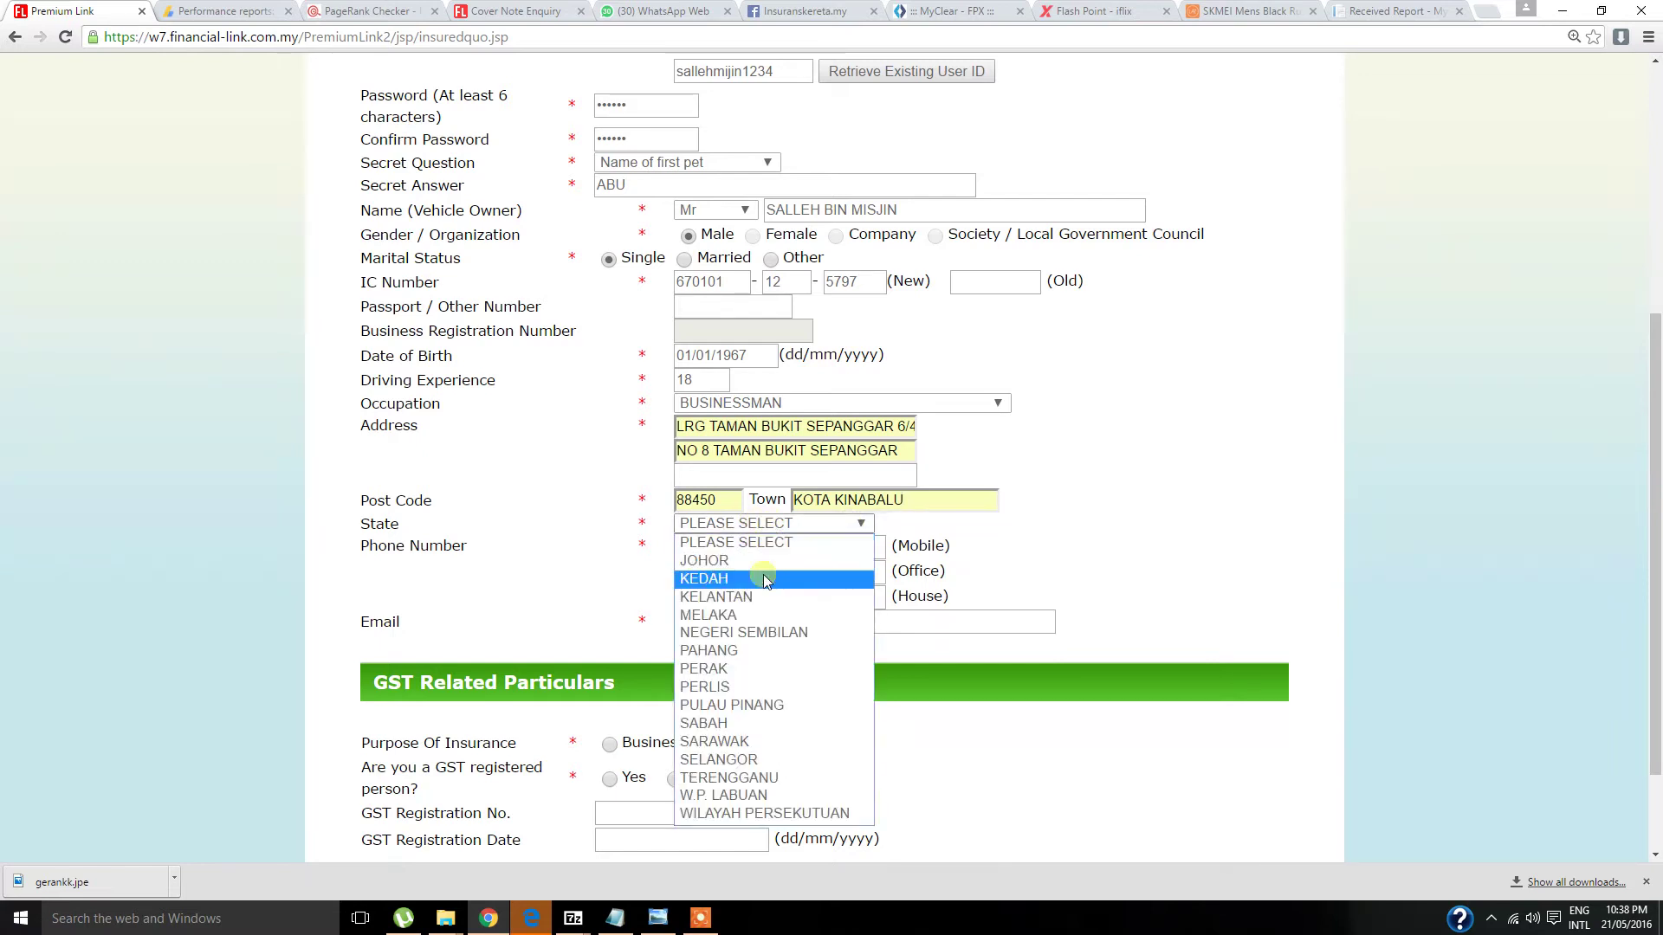
left_click(752, 723)
- Fill in the owner's mobile number and e-mail, set GST registered to No, and submit
left_click(704, 555)
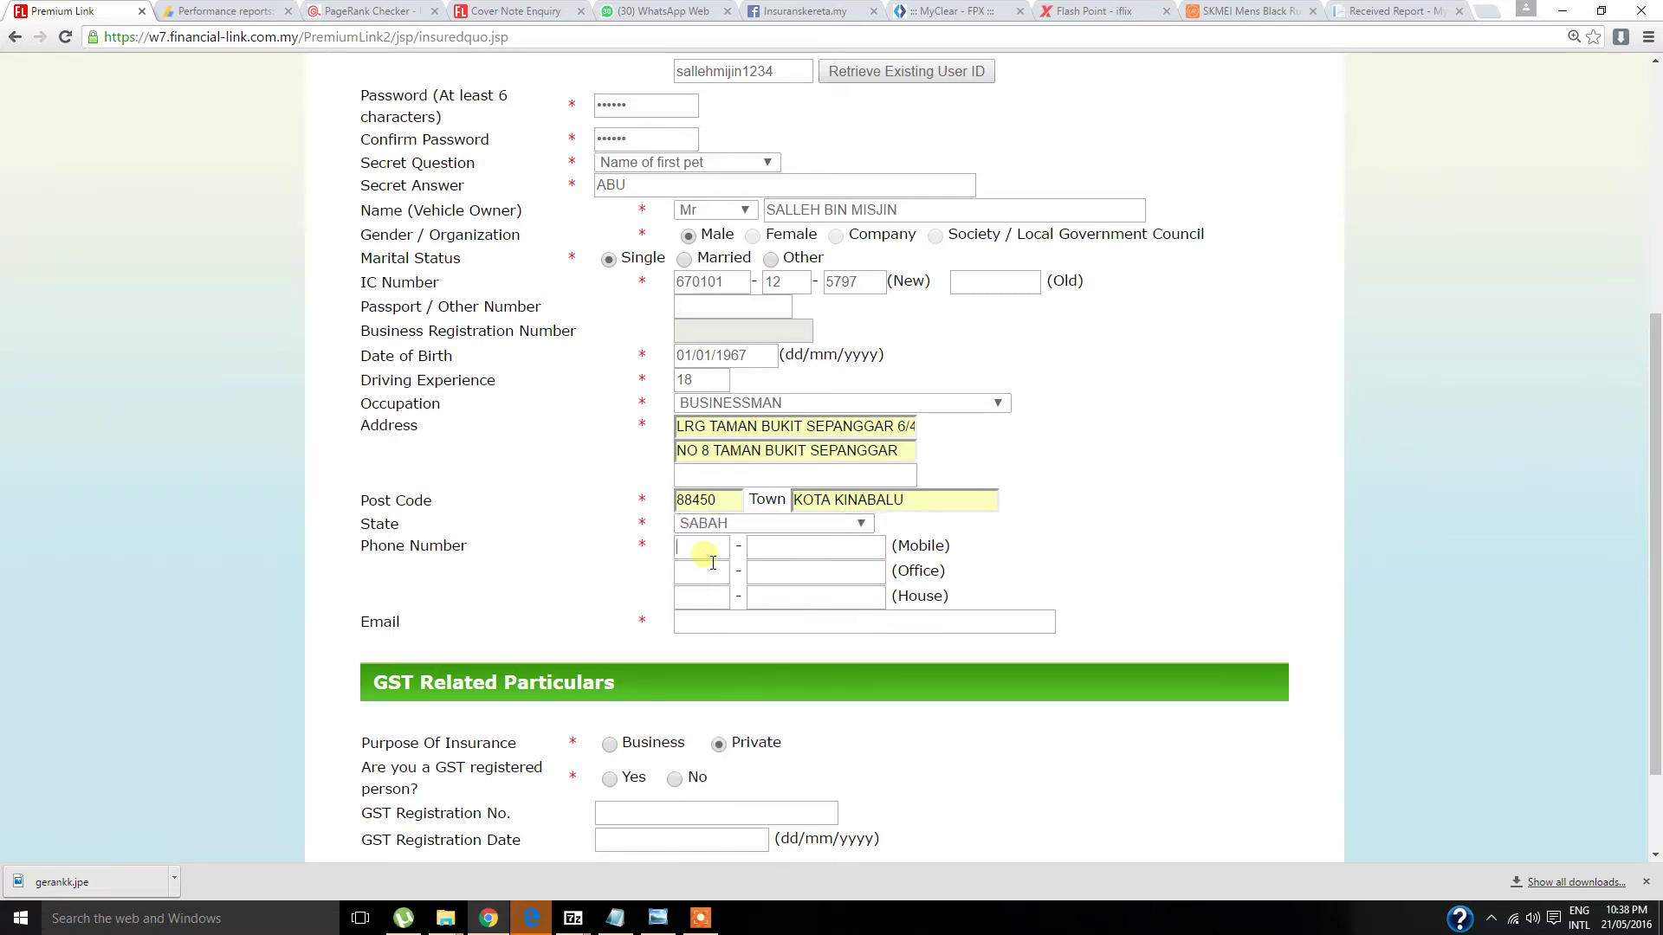
left_click(712, 562)
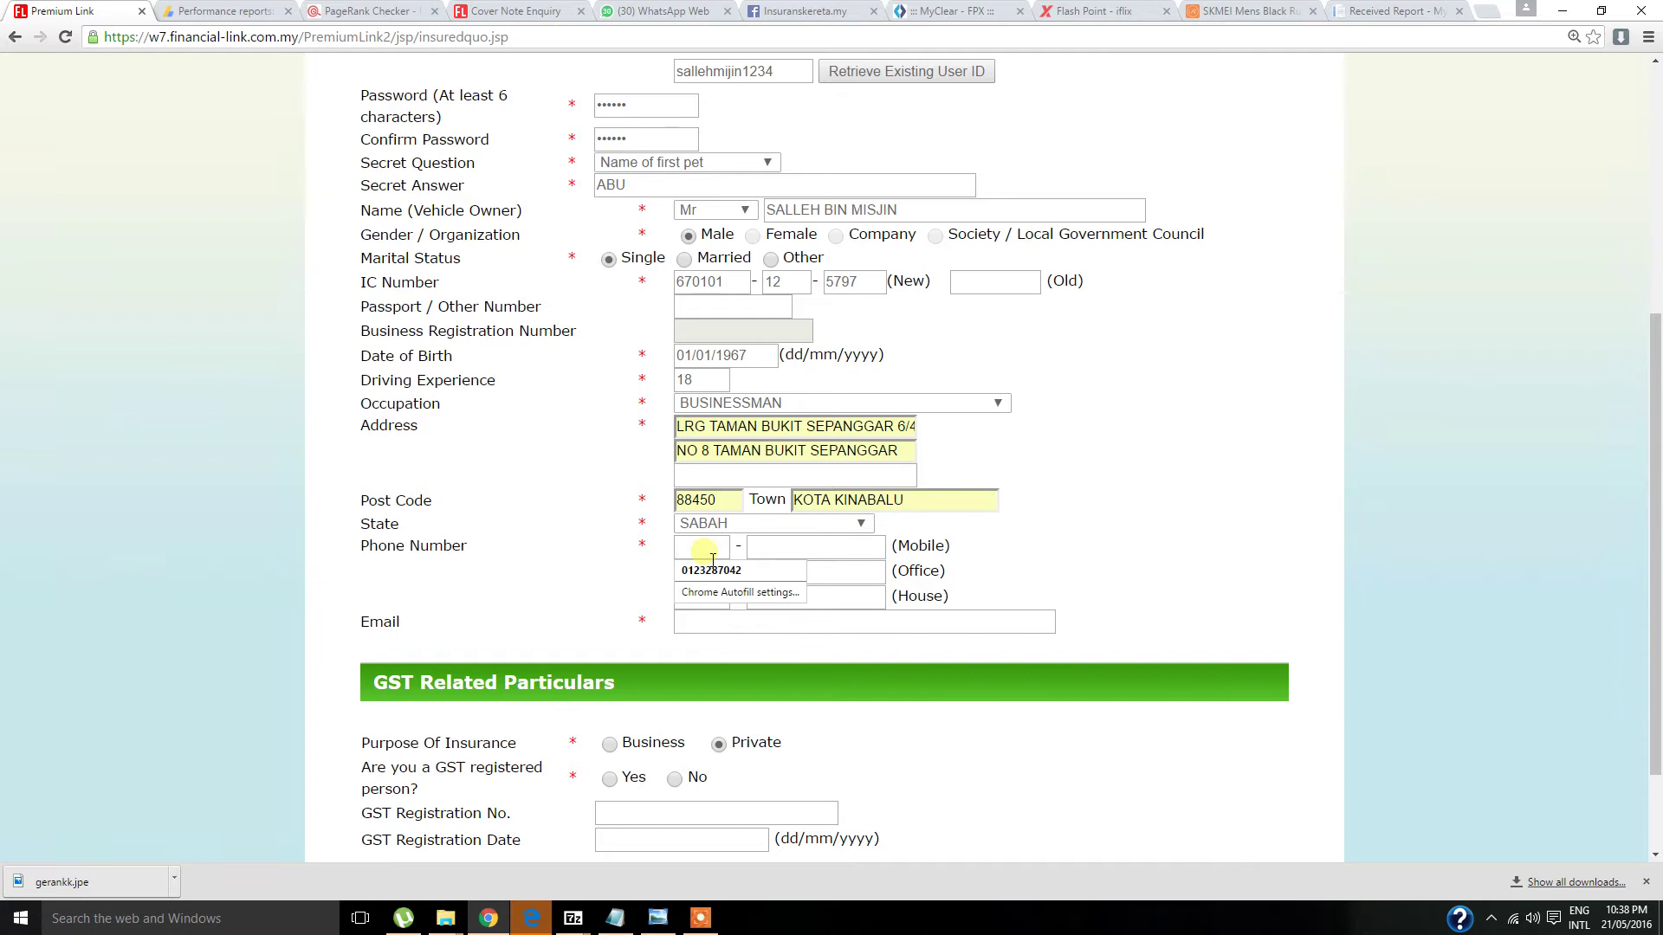
type("016")
type("988")
type("8")
key("Down")
key("Return")
scroll(476, 519, "down", 2)
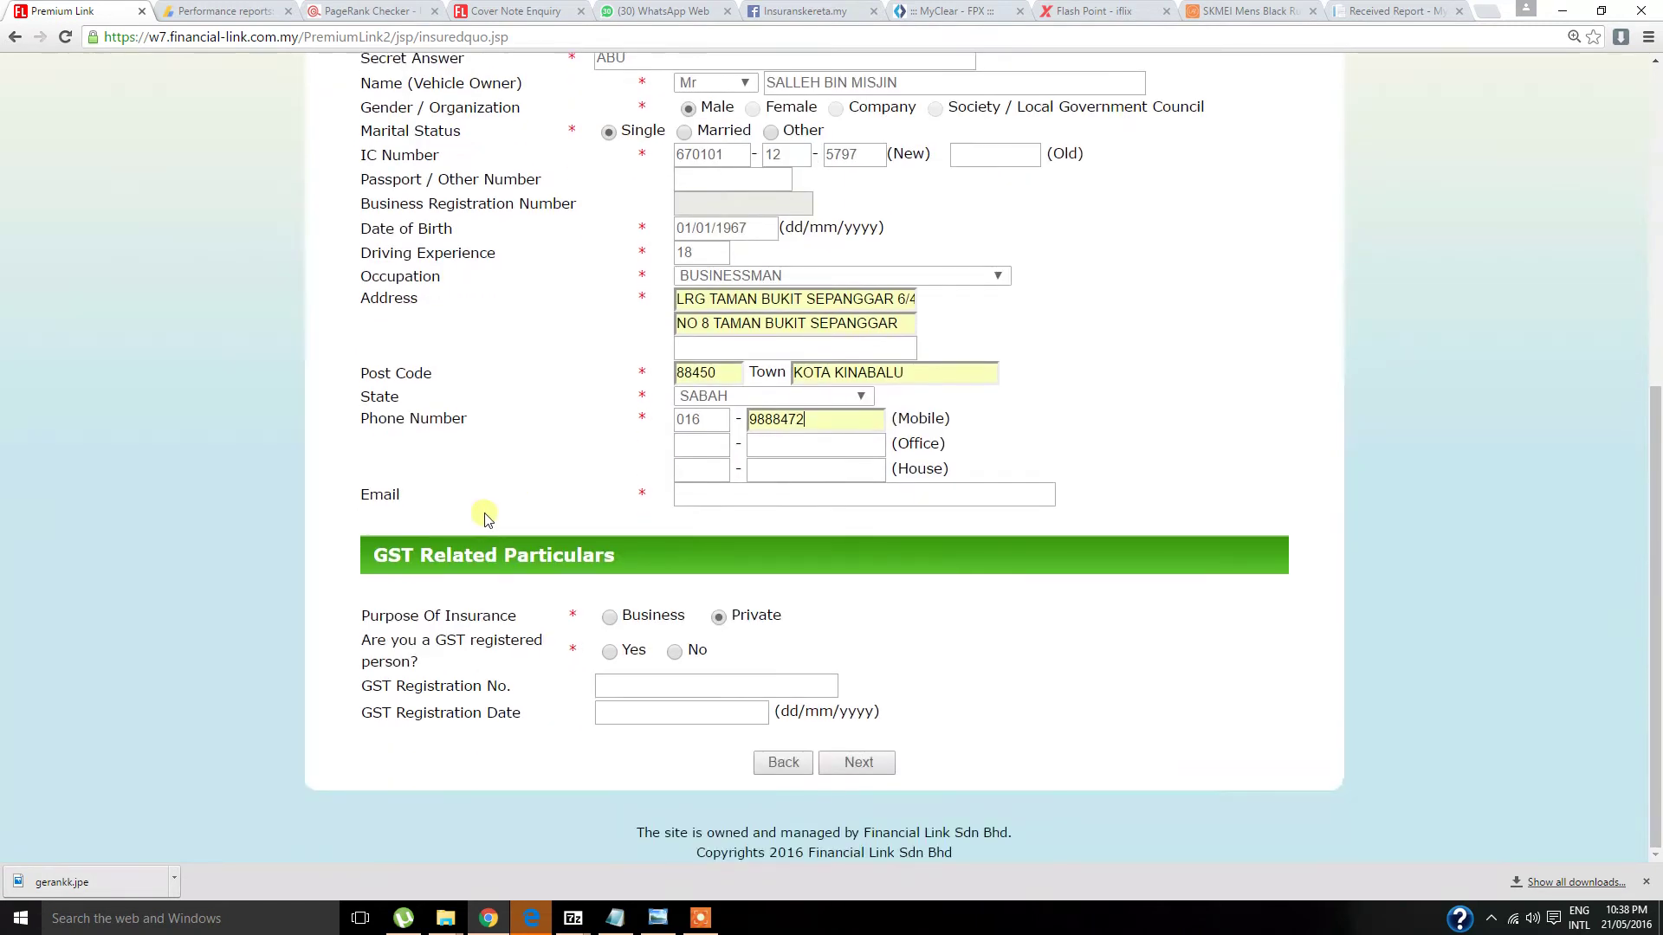
left_click(766, 506)
left_click(763, 539)
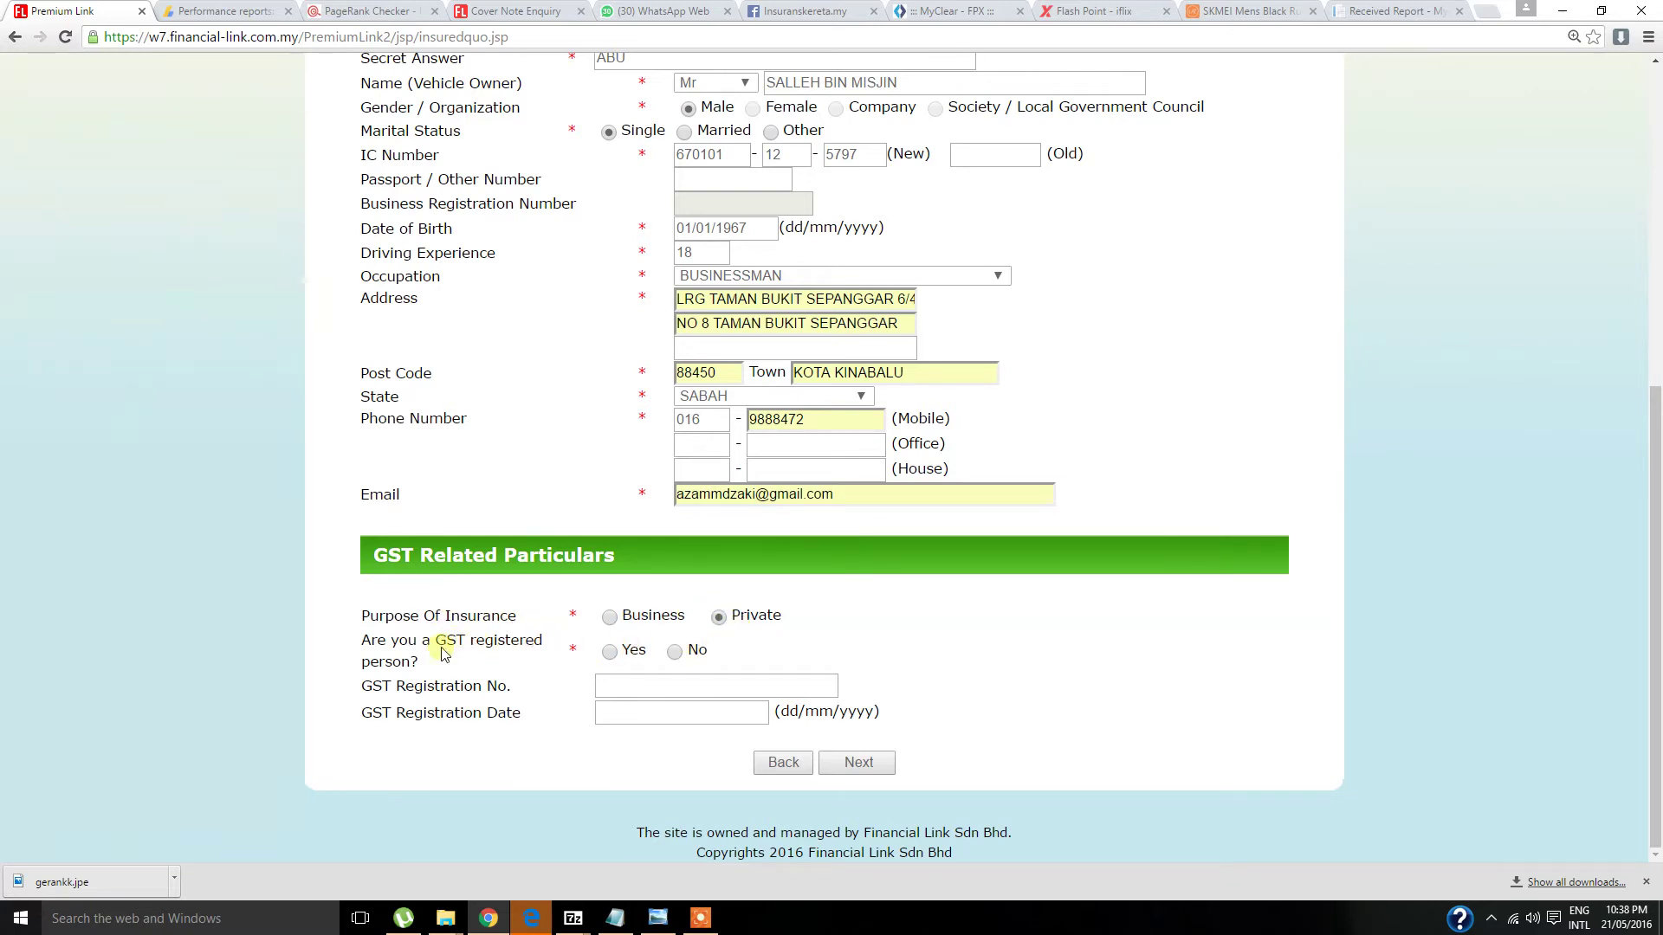
left_click(674, 655)
left_click(856, 762)
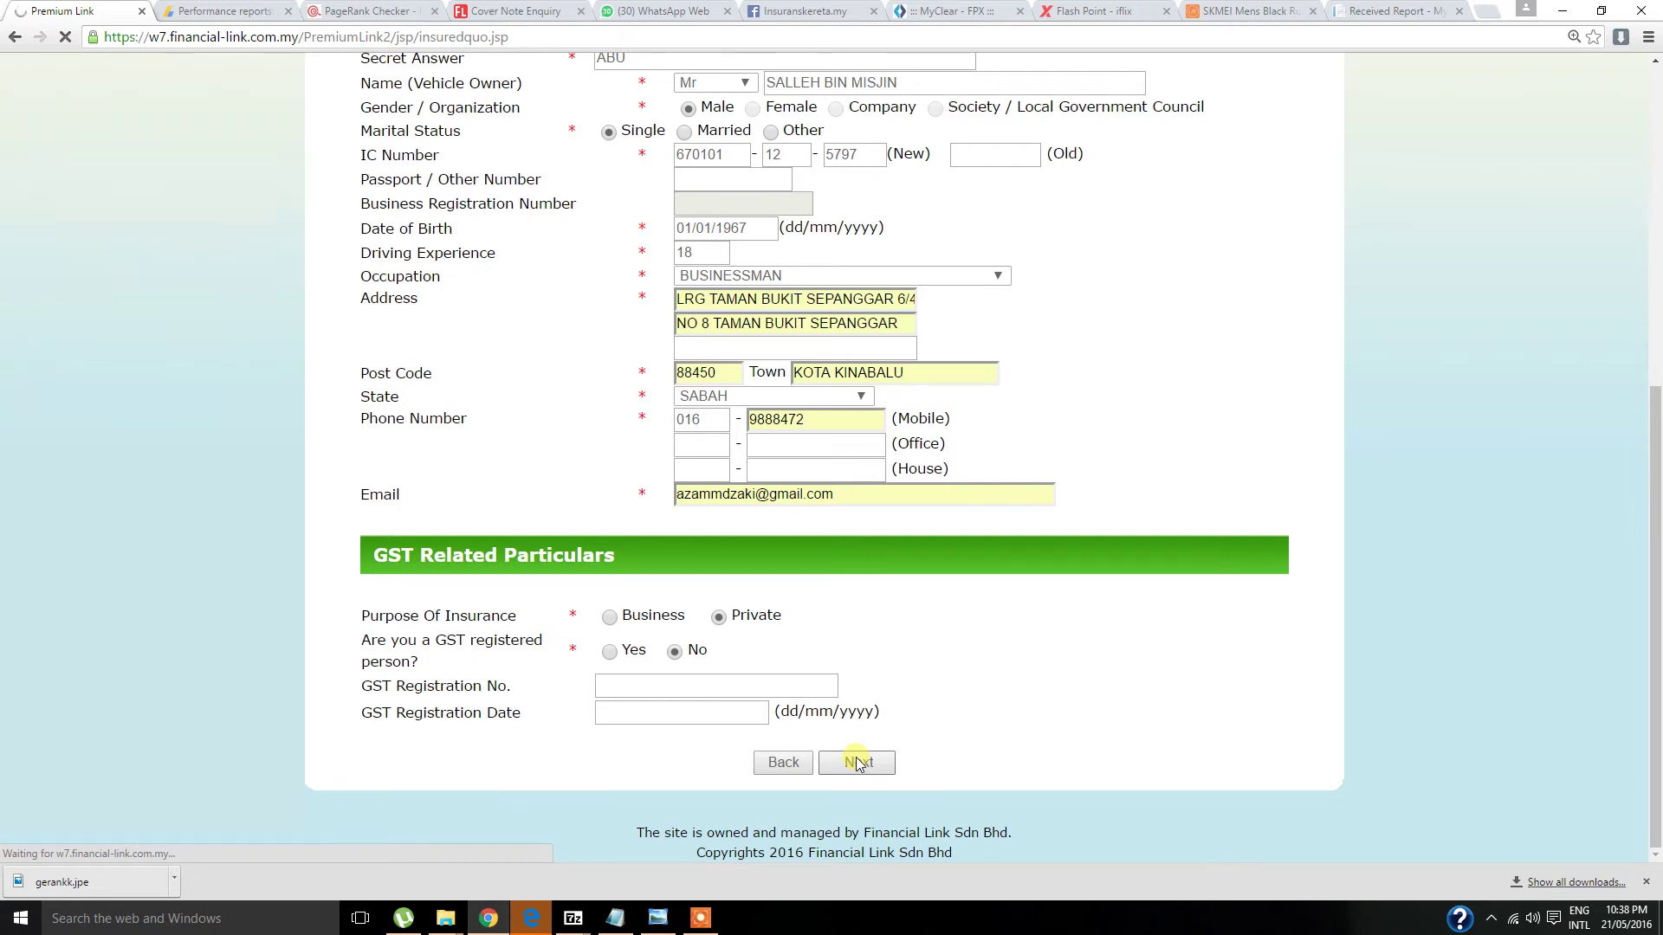
- Set the damage, windscreen, theft and third-party claim counts all to 0
scroll(879, 439, "down", 1)
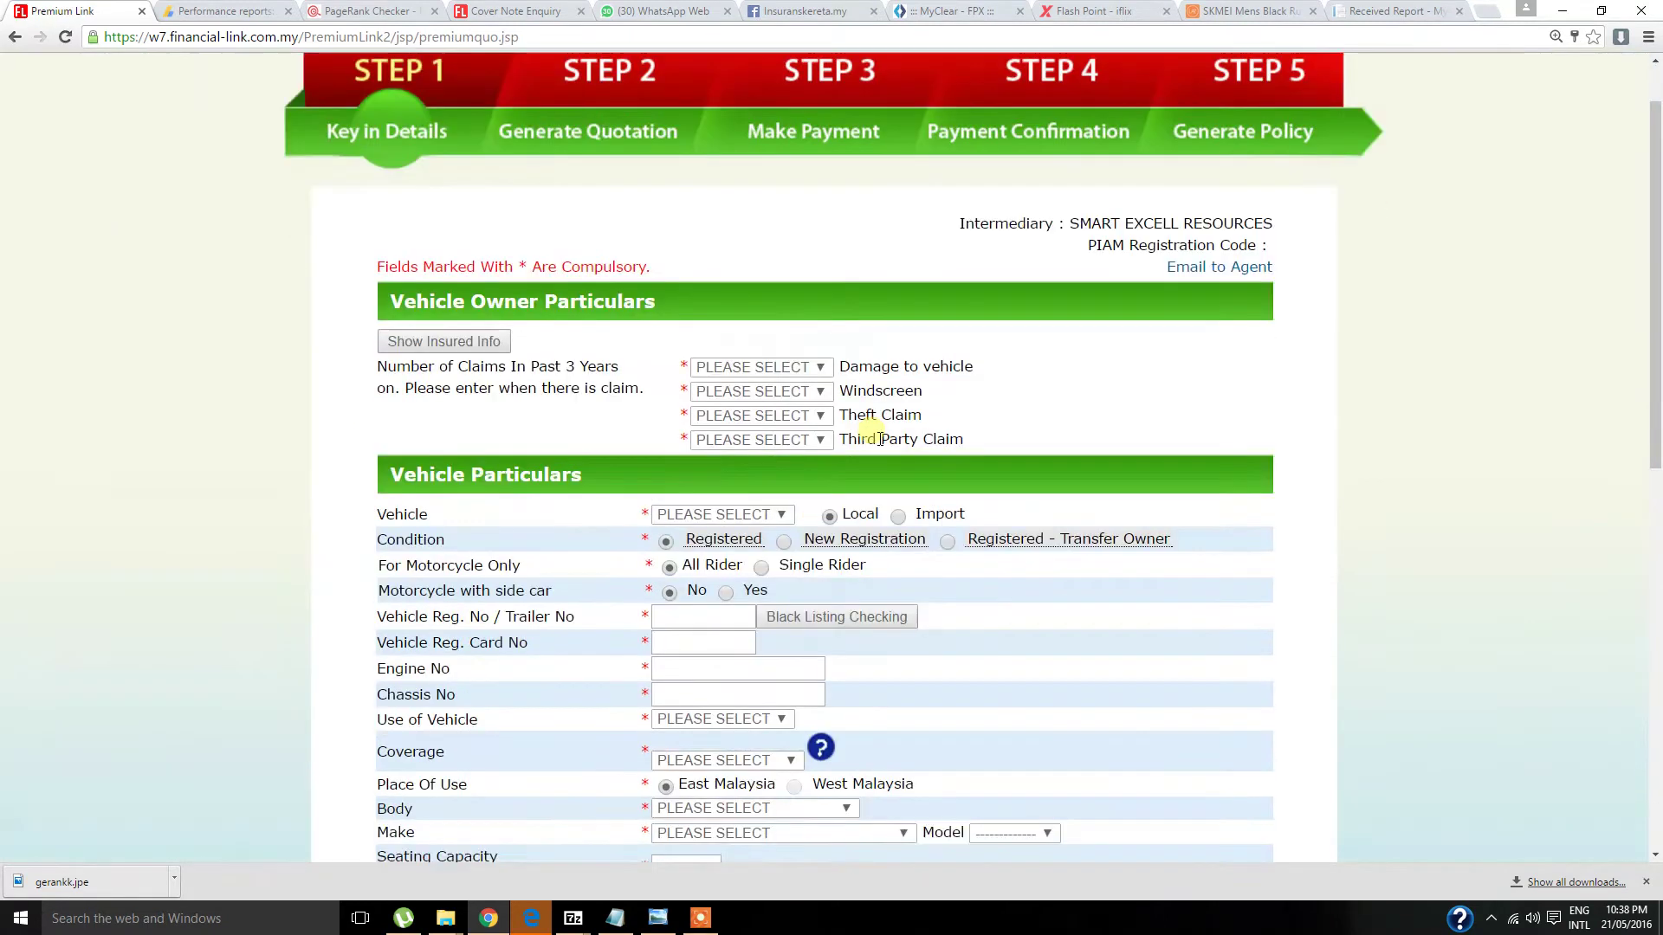
scroll(880, 439, "down", 1)
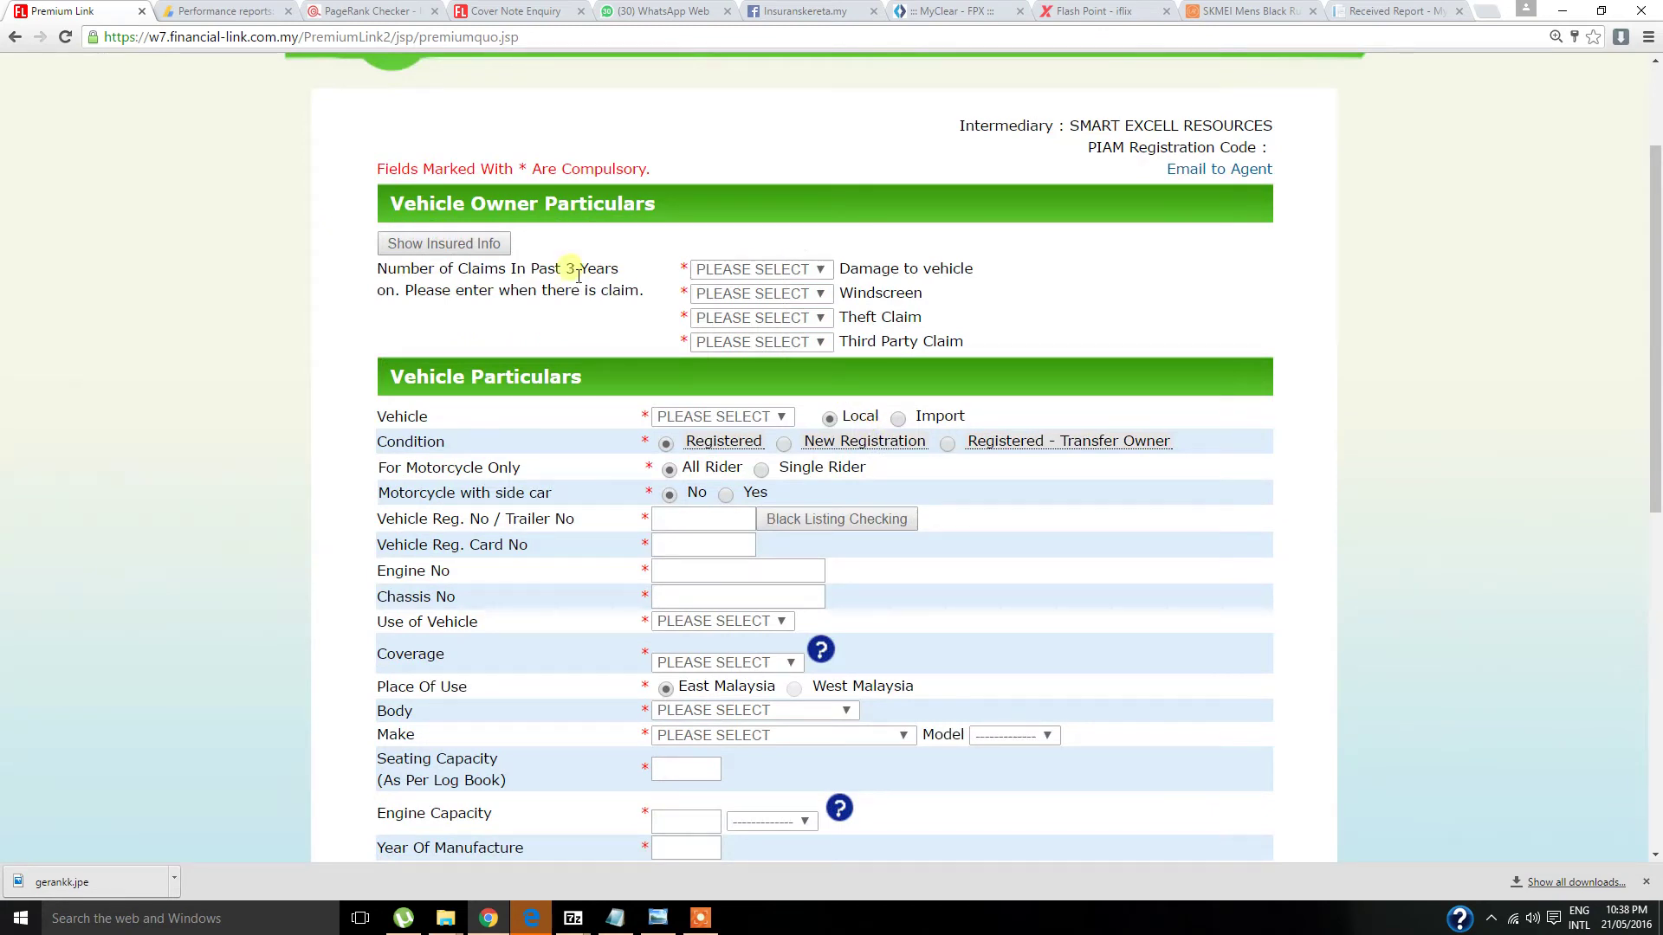
left_click(800, 272)
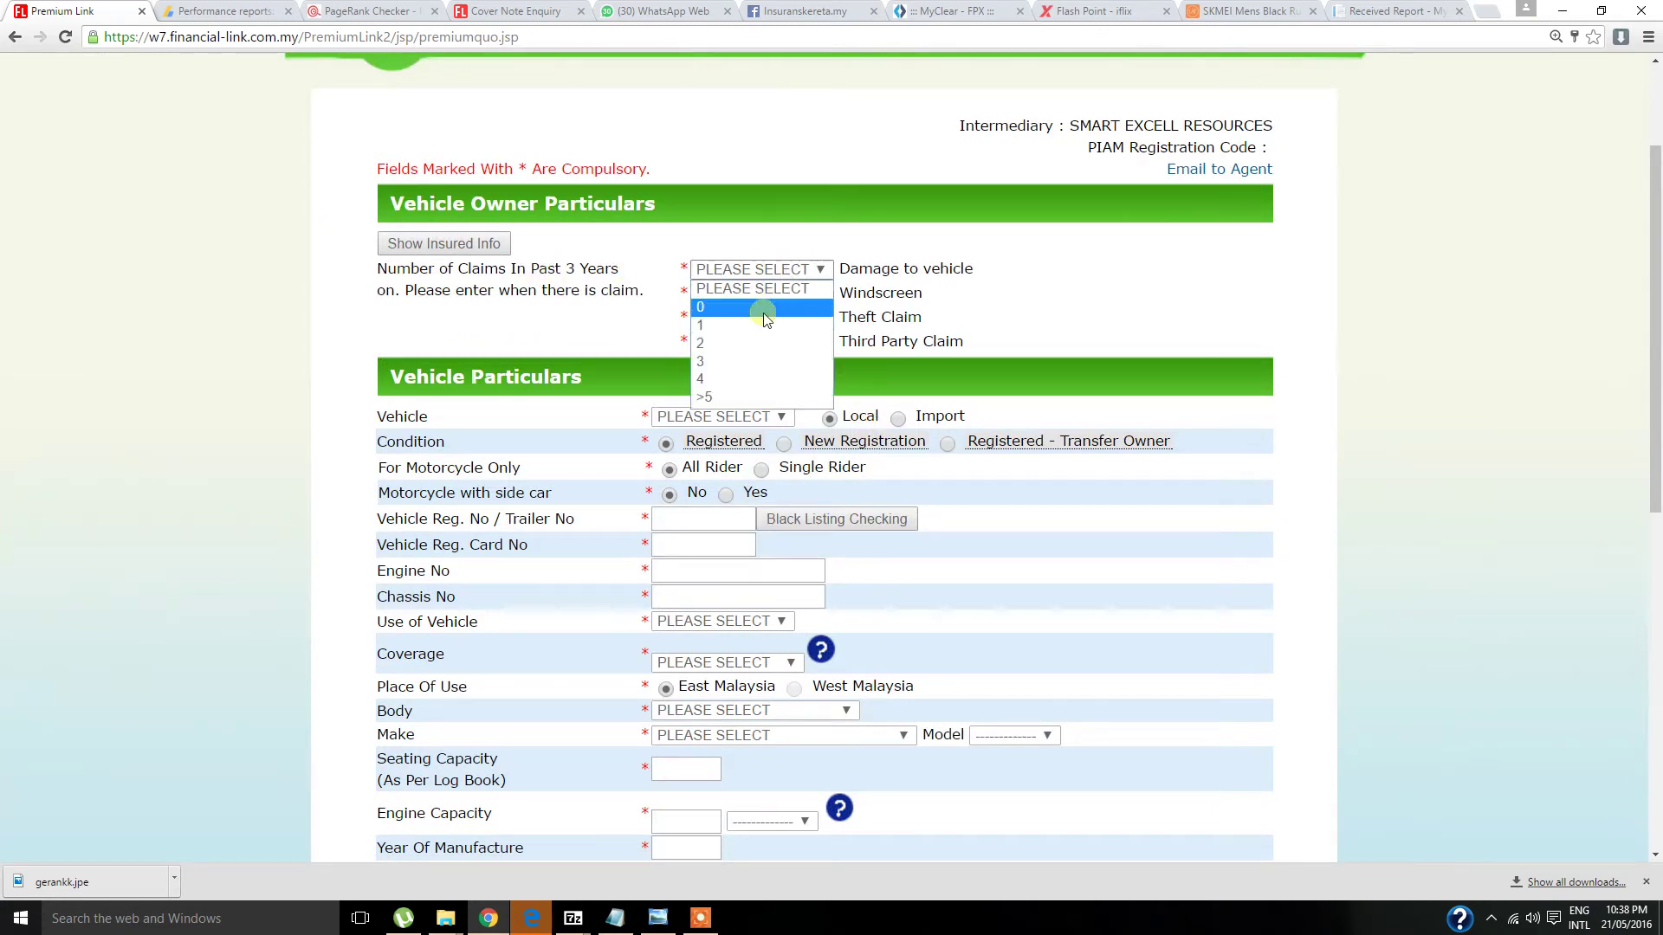
left_click(764, 309)
left_click(784, 293)
left_click(767, 331)
left_click(790, 318)
left_click(792, 355)
left_click(790, 341)
left_click(780, 379)
scroll(1051, 360, "down", 2)
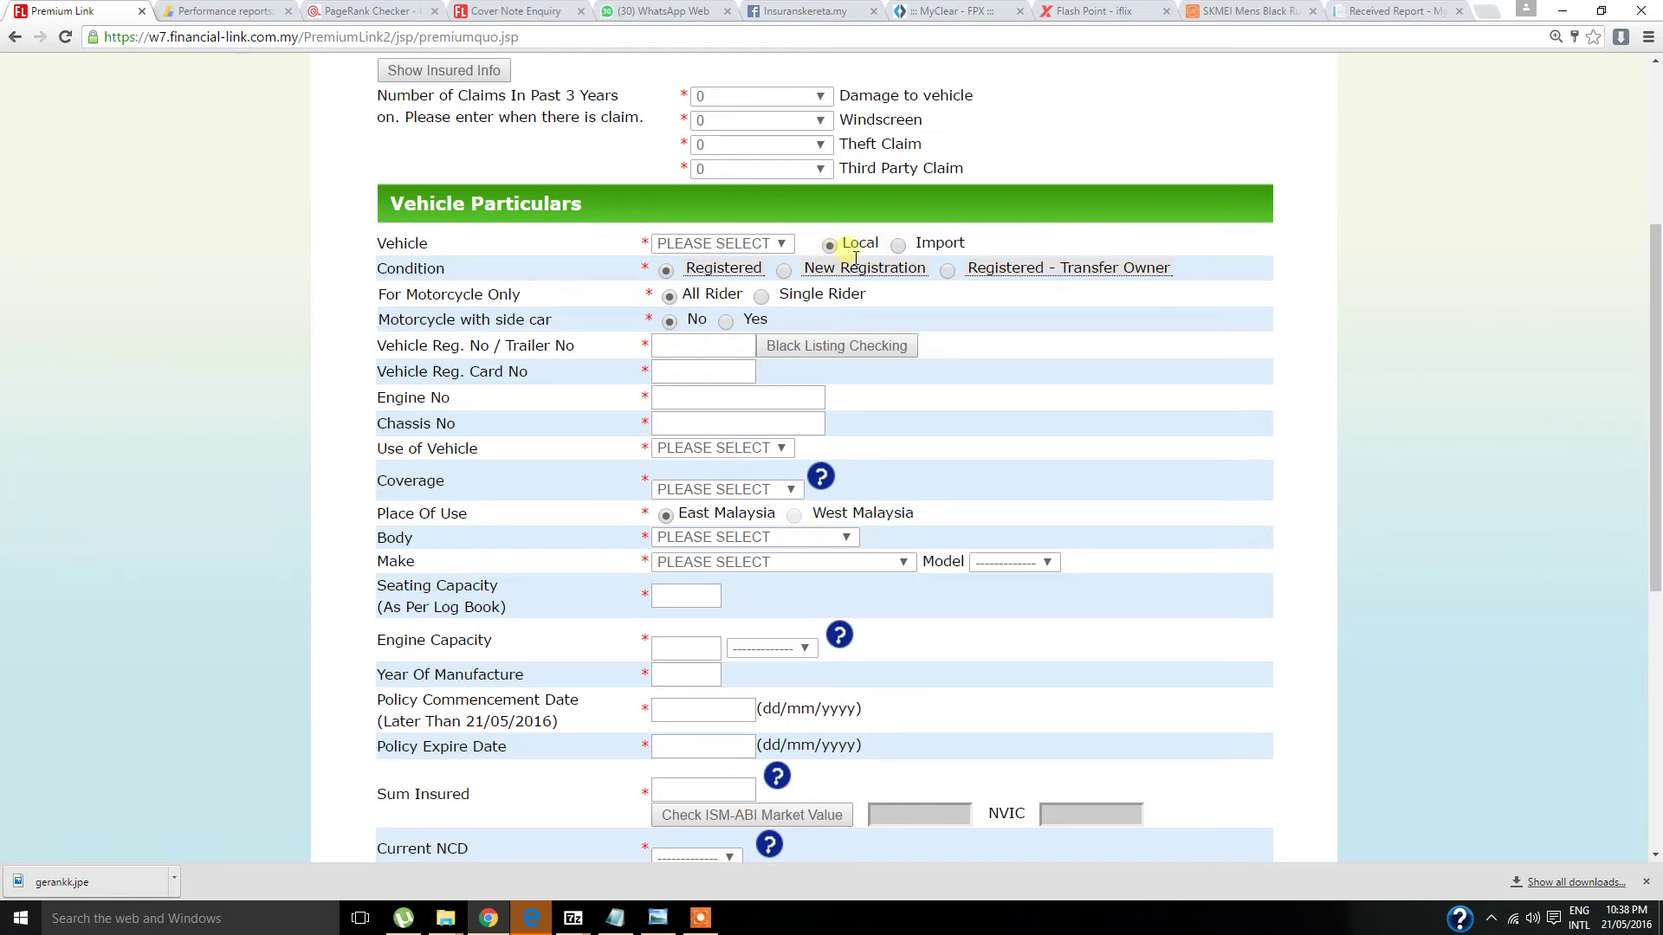
- Mark the vehicle as imported and choose PRIVATE CAR as the vehicle type
left_click(899, 250)
left_click(719, 244)
left_click(726, 283)
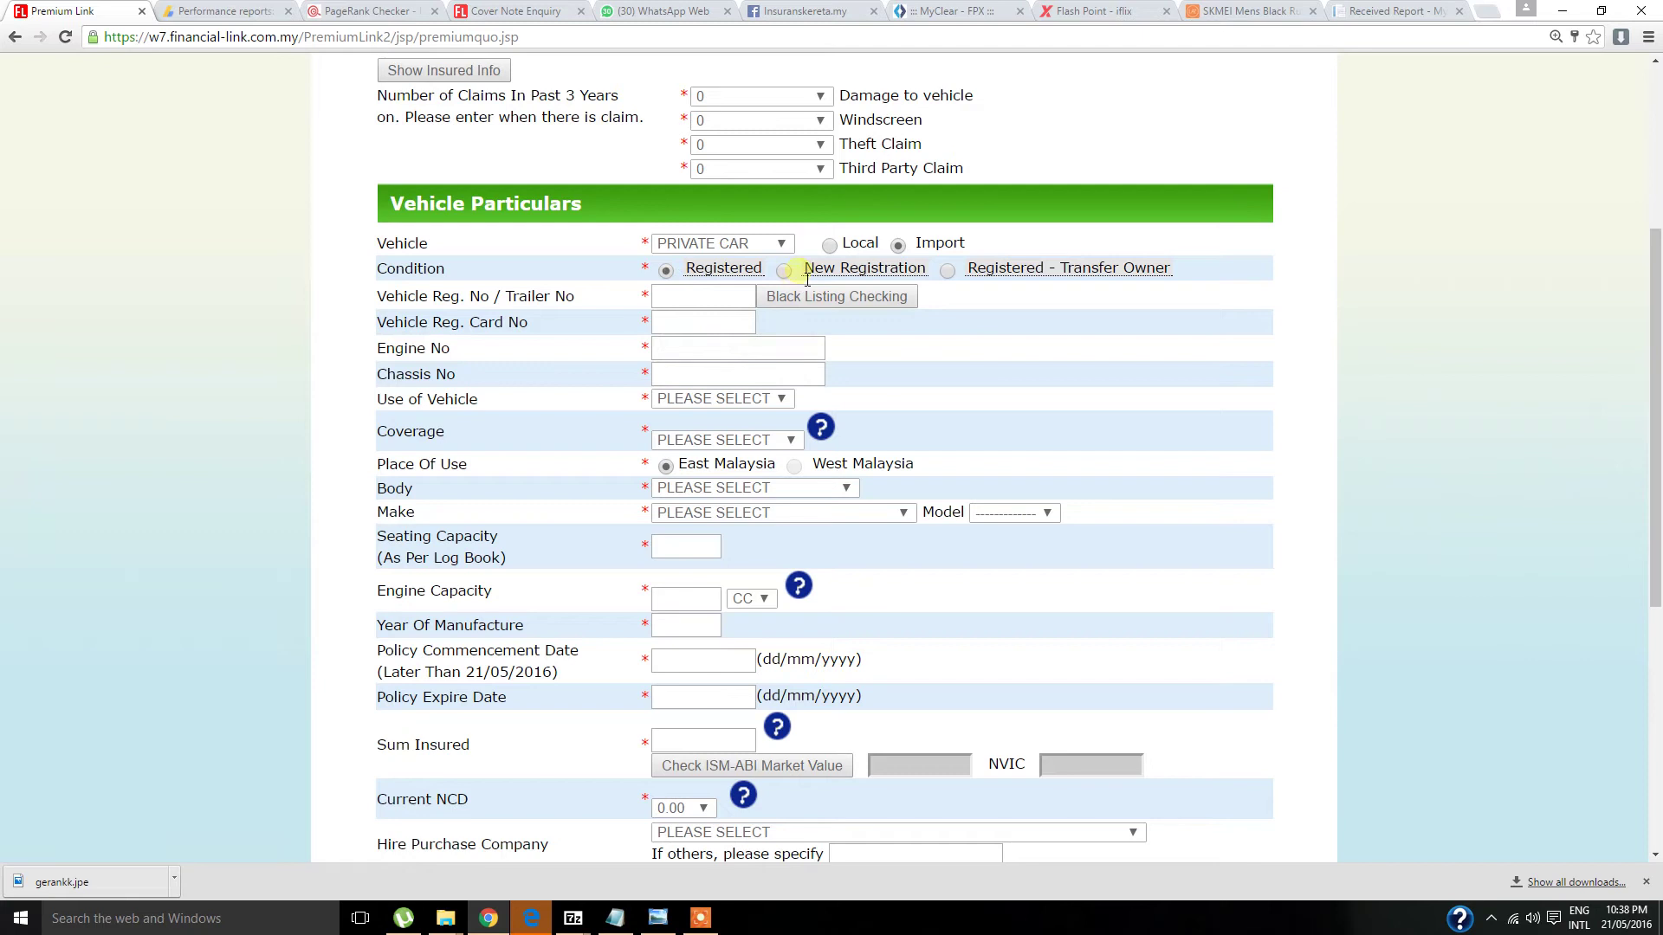
mouse_move(1052, 281)
- Paste the registration number from the notes and fill in the saved registration card number
left_click(615, 918)
left_click(1282, 404)
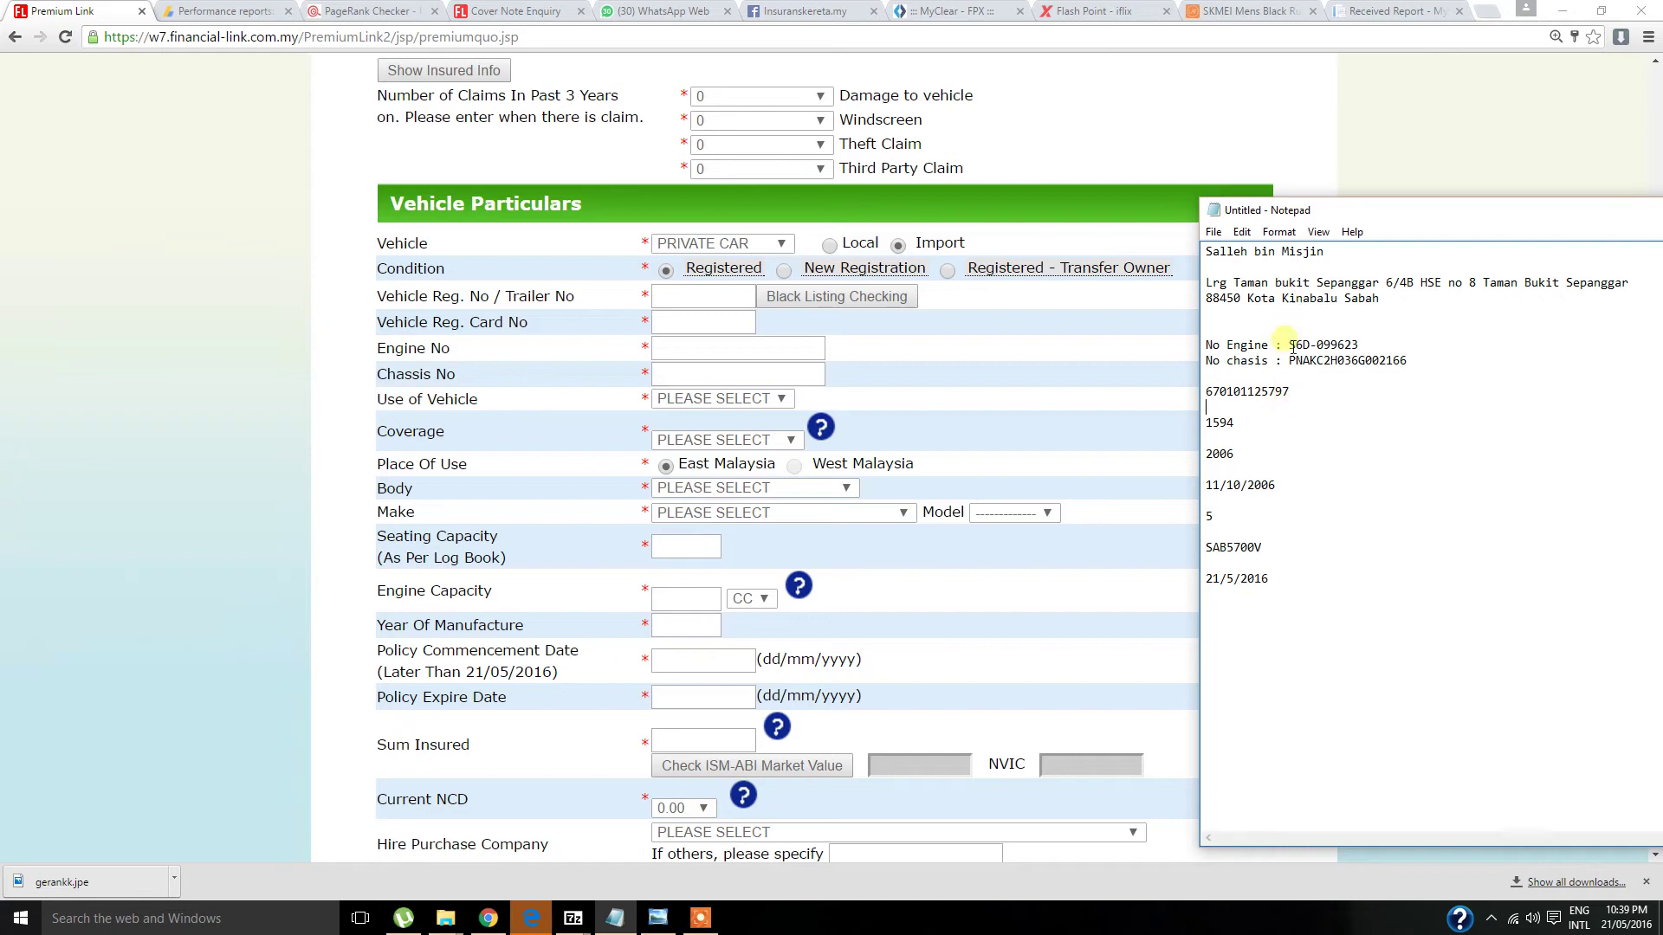
double_click(1255, 548)
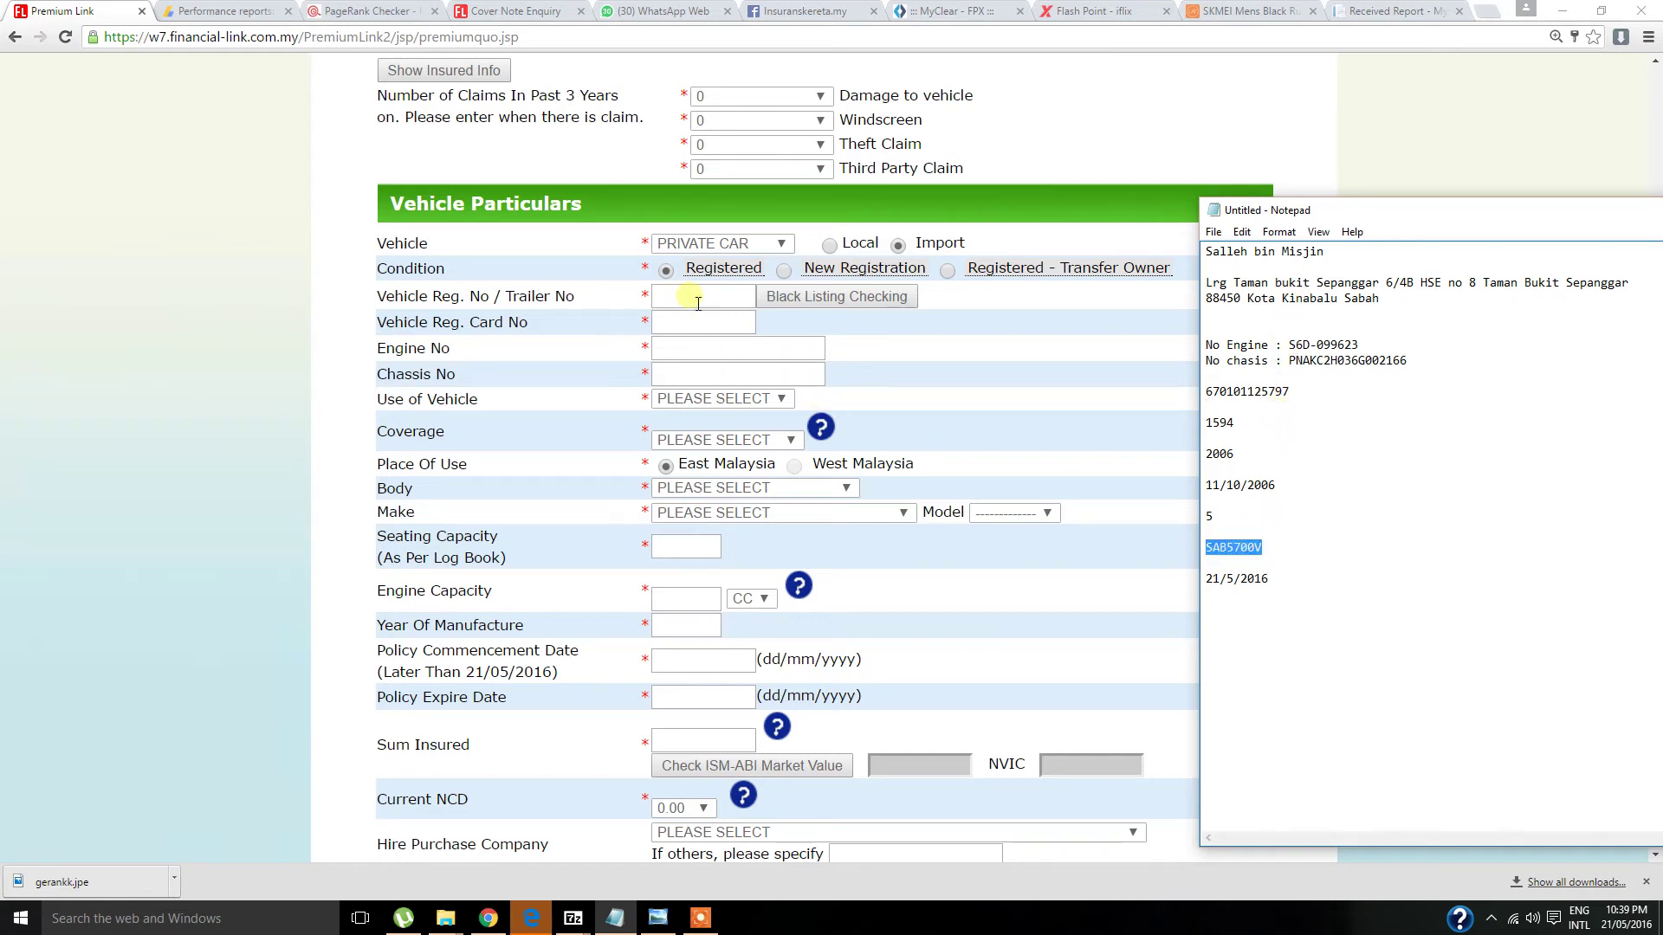
left_click(688, 296)
left_click(694, 327)
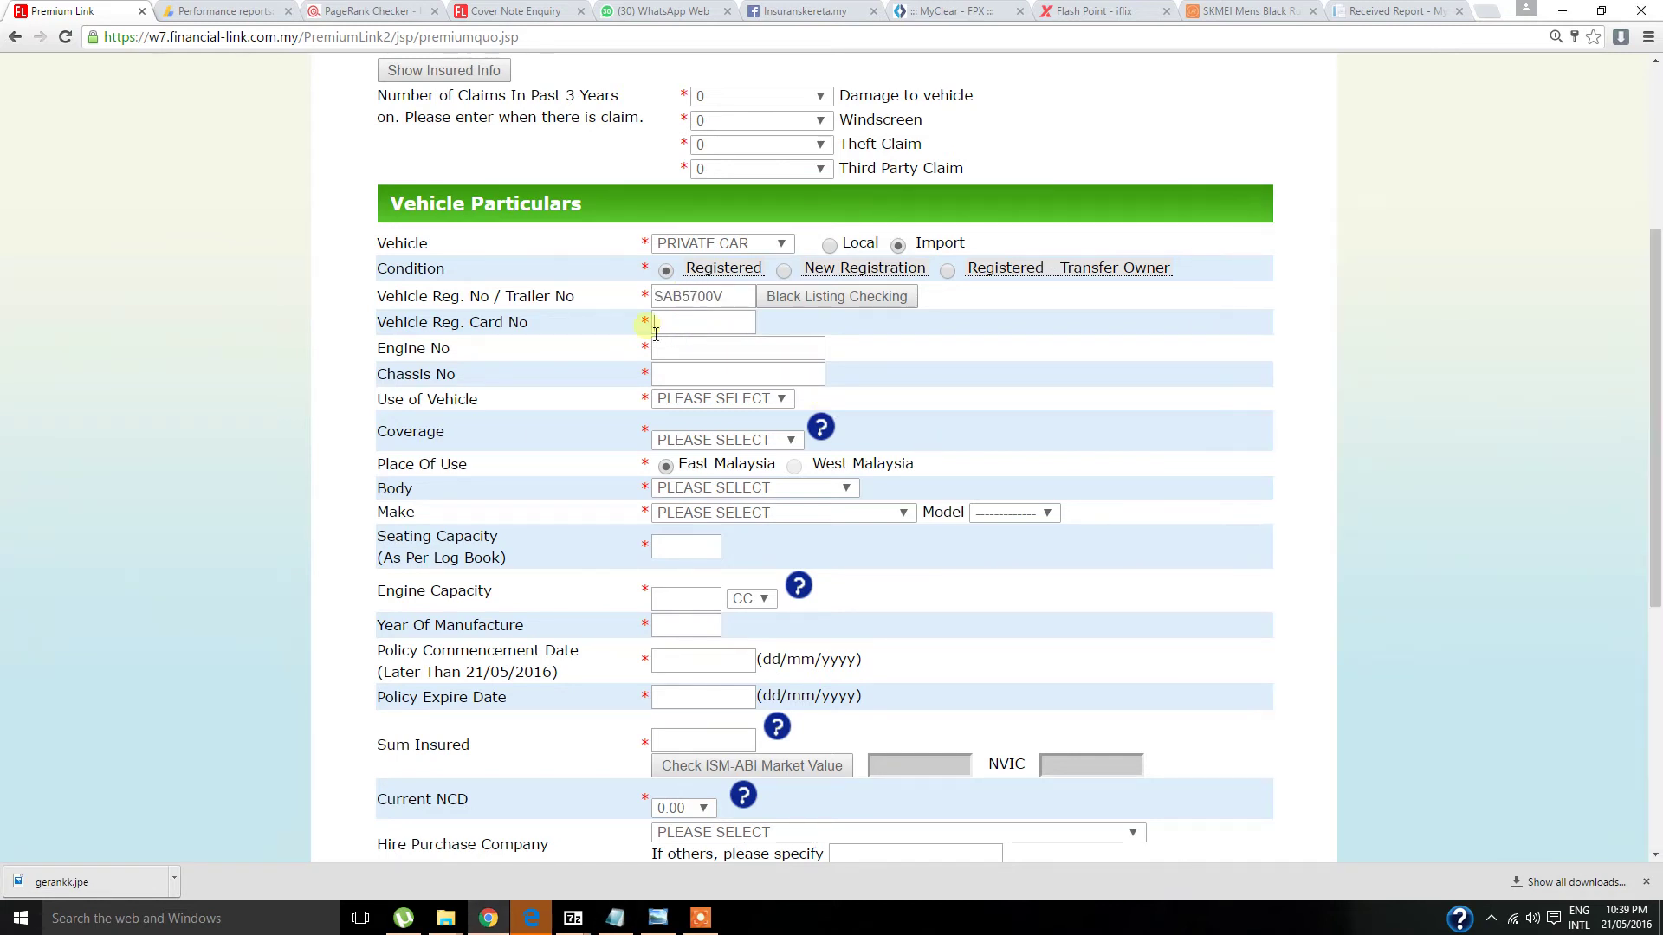
left_click(695, 334)
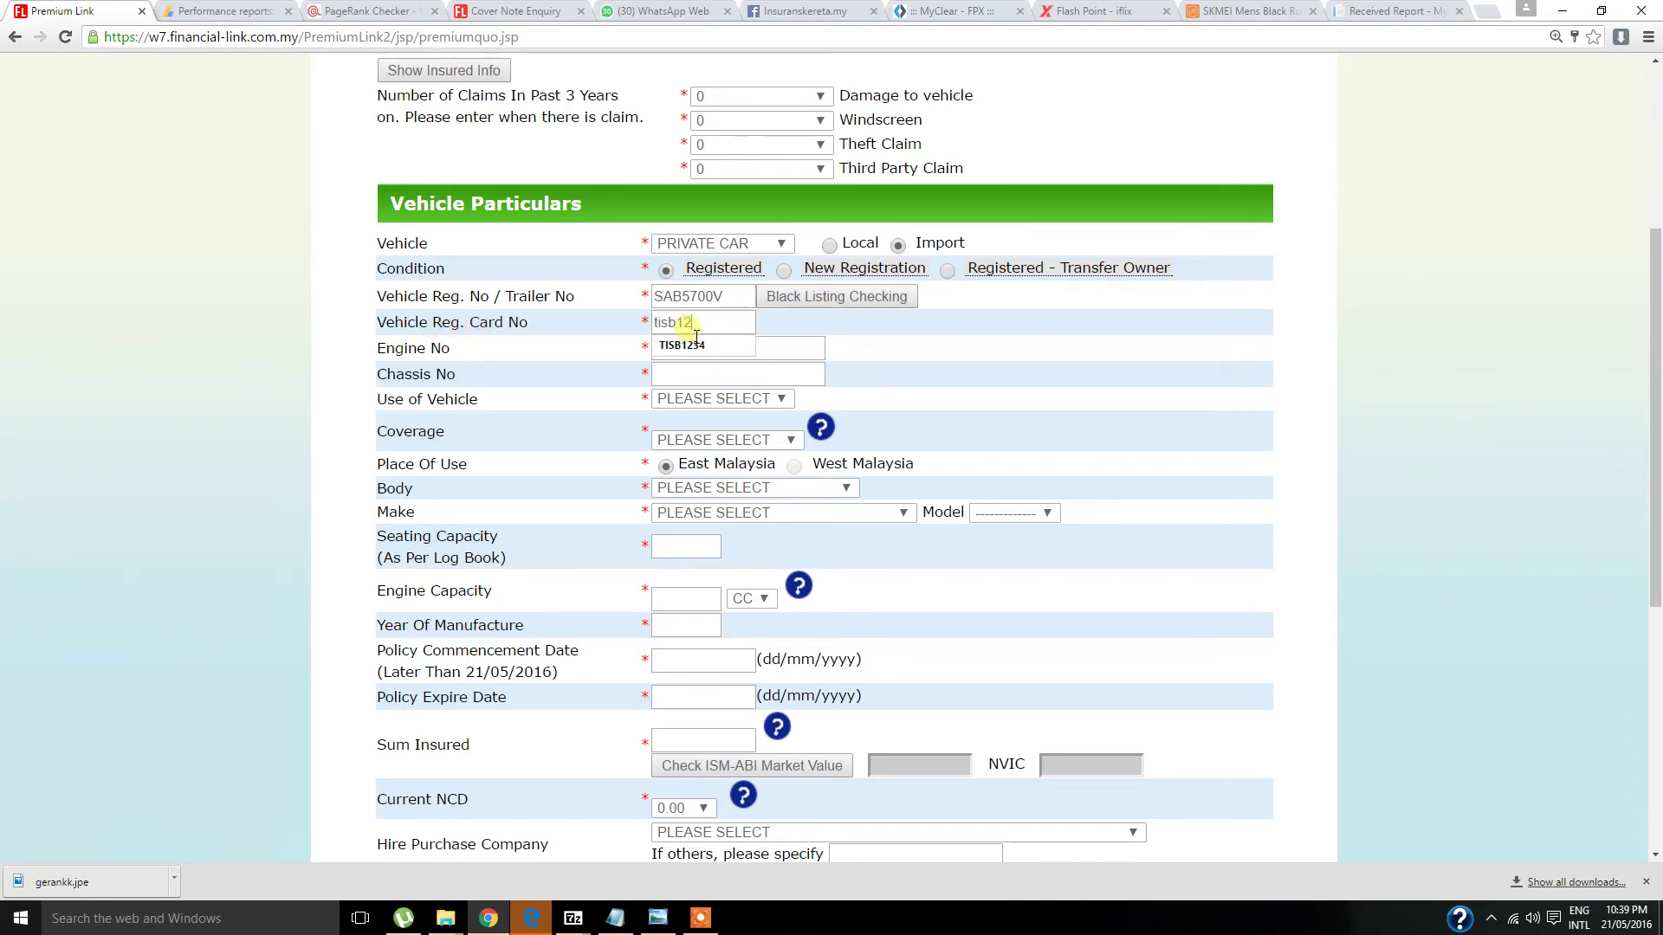
left_click(695, 343)
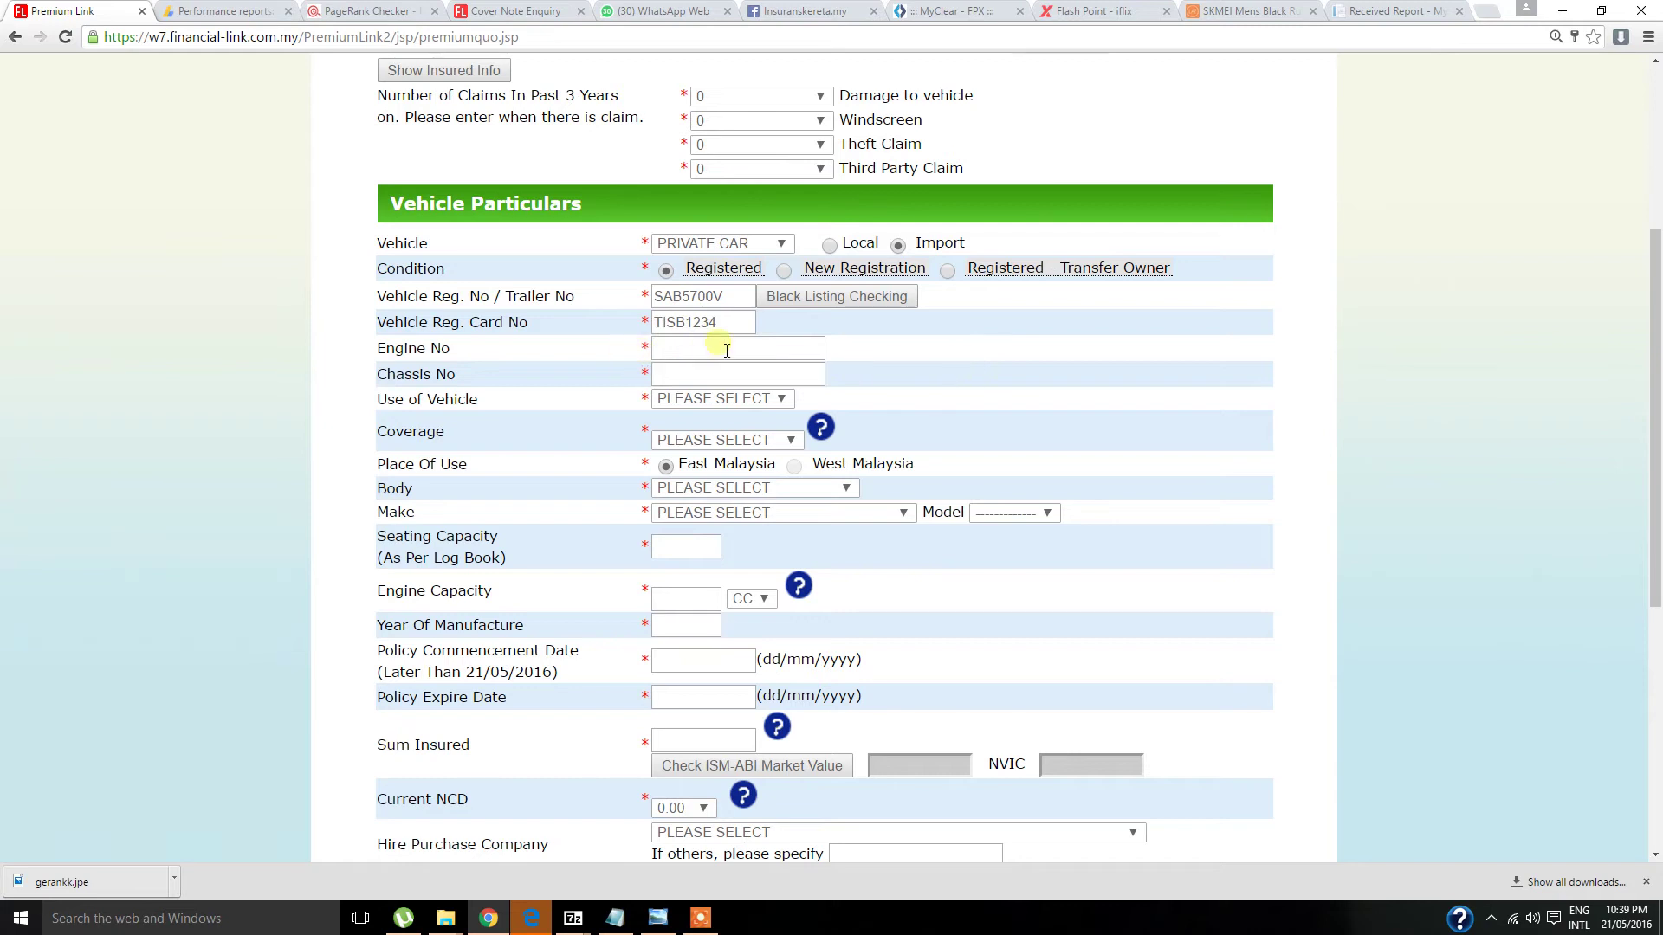
- Copy the engine and chassis numbers from the notes into the form
left_click(609, 920)
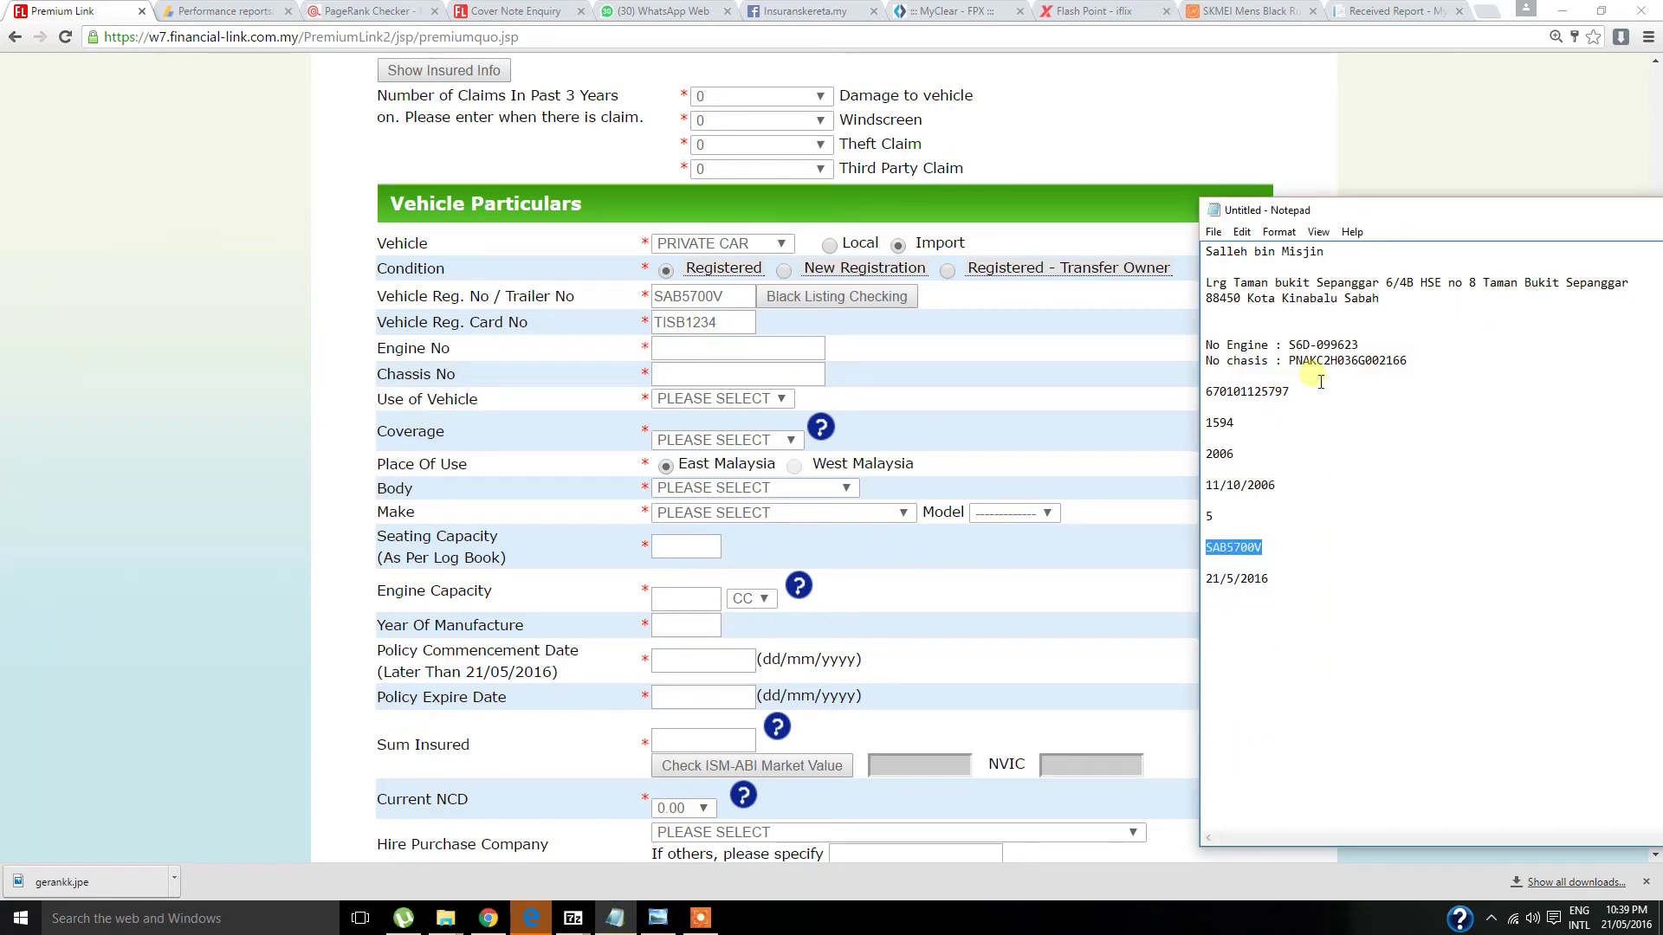
left_click_drag(1375, 344, 1286, 346)
left_click(732, 351)
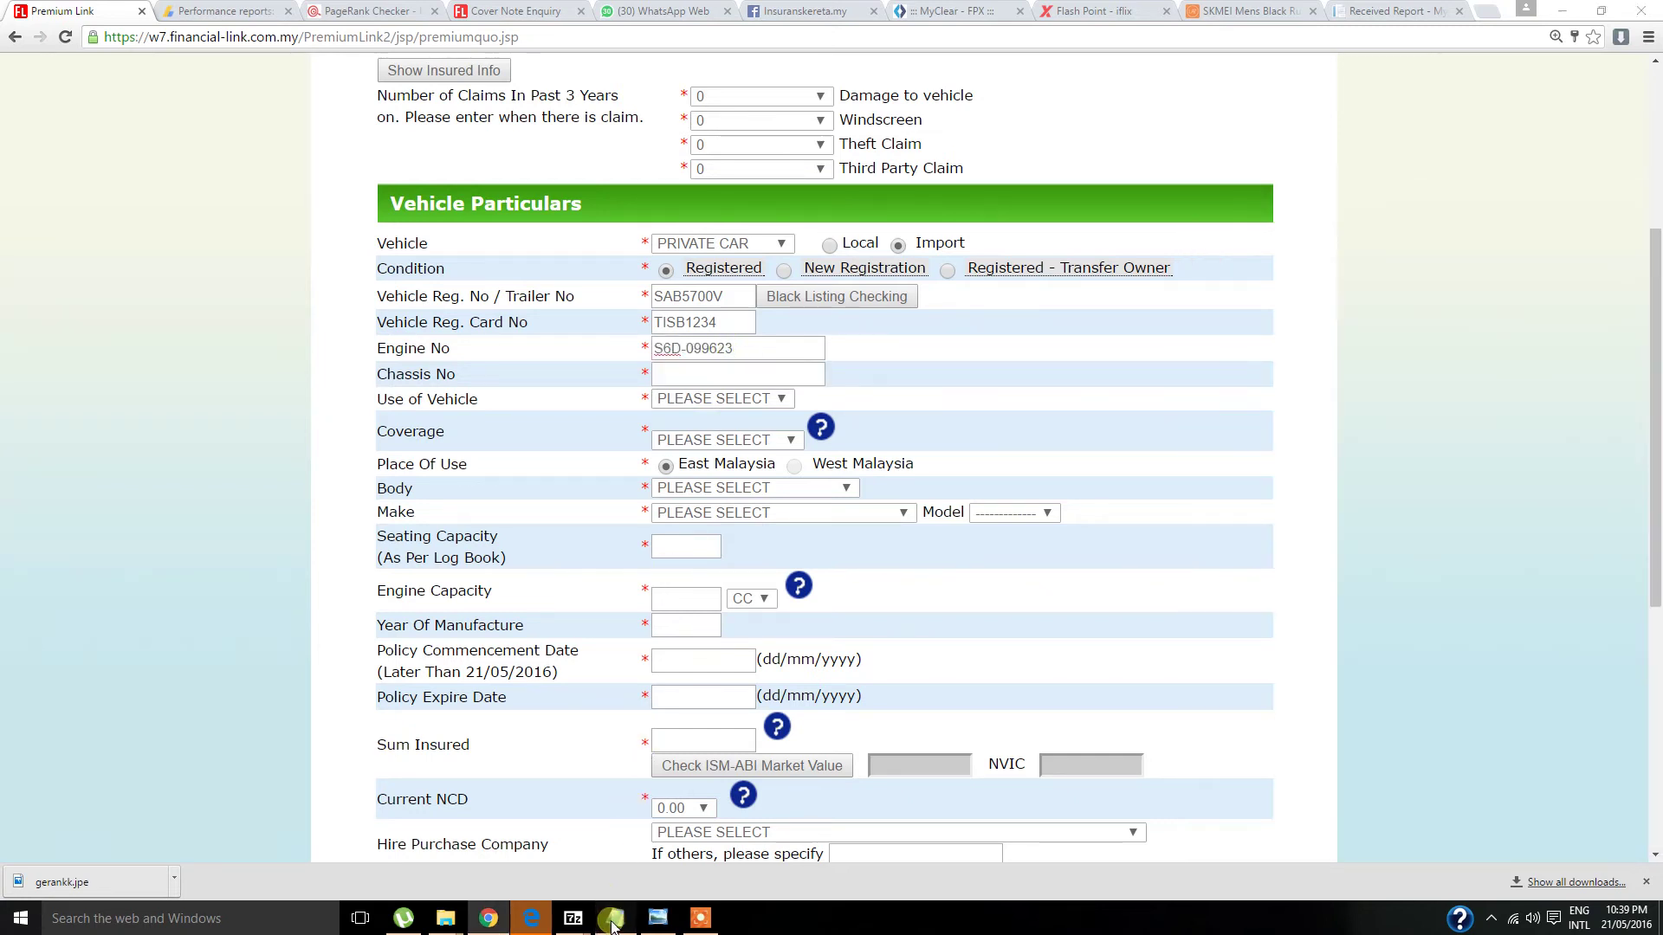
left_click(615, 918)
left_click_drag(1409, 362, 1288, 362)
key("ctrl+c")
left_click(684, 375)
key("ctrl+v")
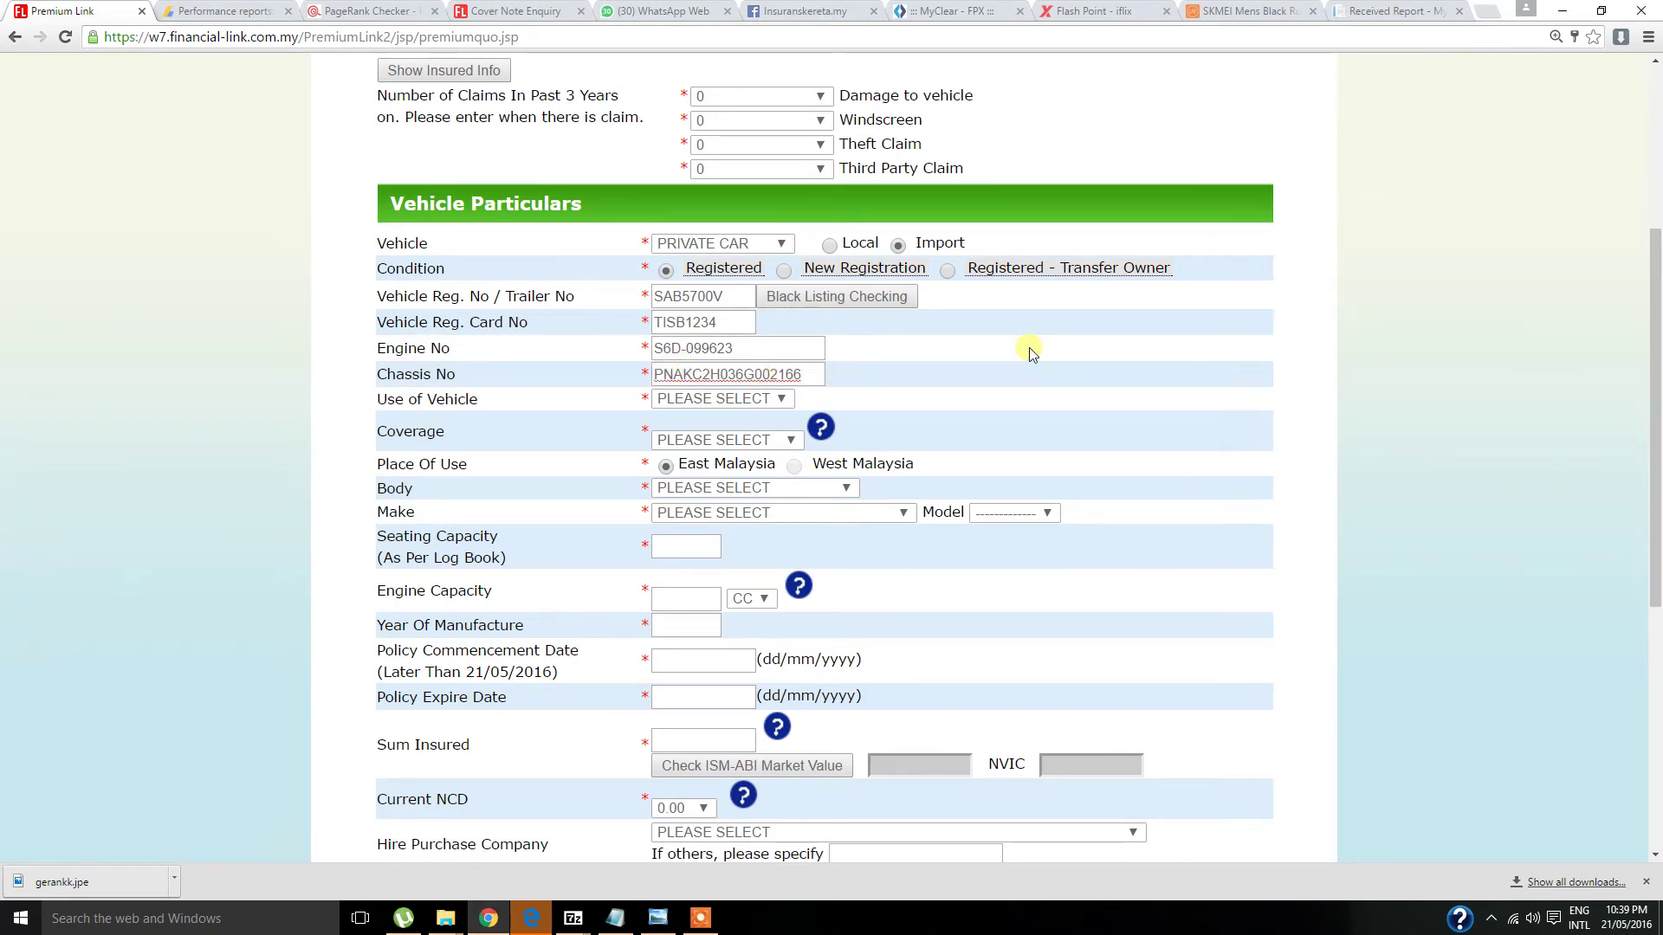
left_click(779, 398)
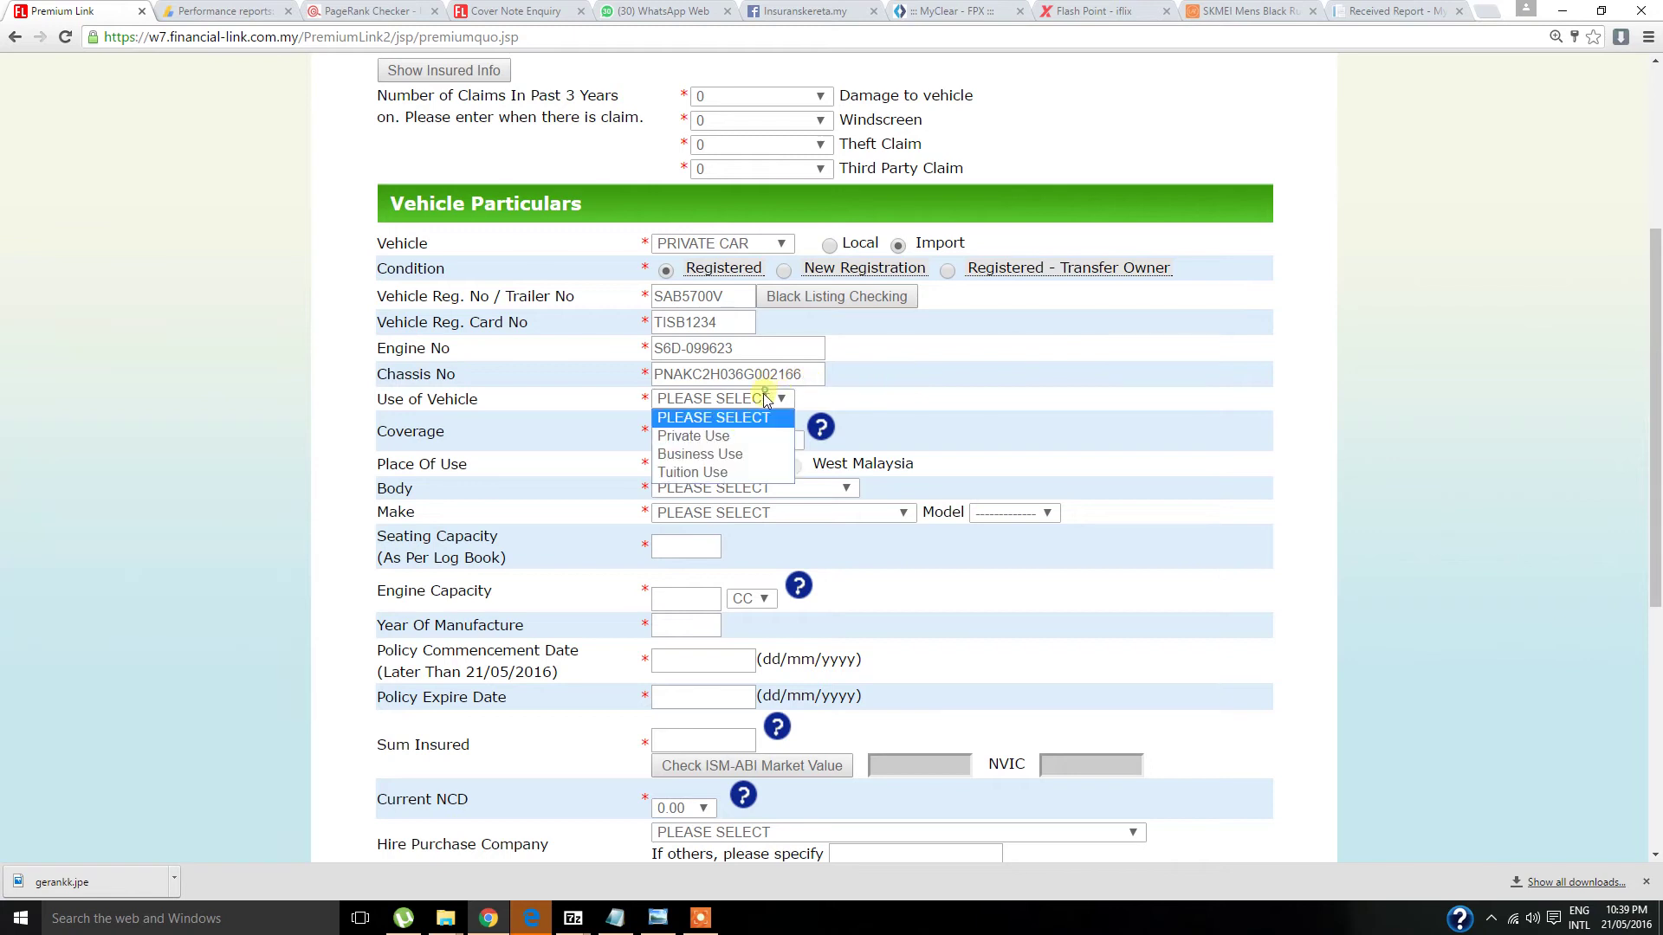
- Set Private Use and COMPREHENSIVE coverage, keeping East Malaysia as the place of use
left_click(725, 439)
left_click(743, 442)
left_click(732, 477)
left_click(663, 466)
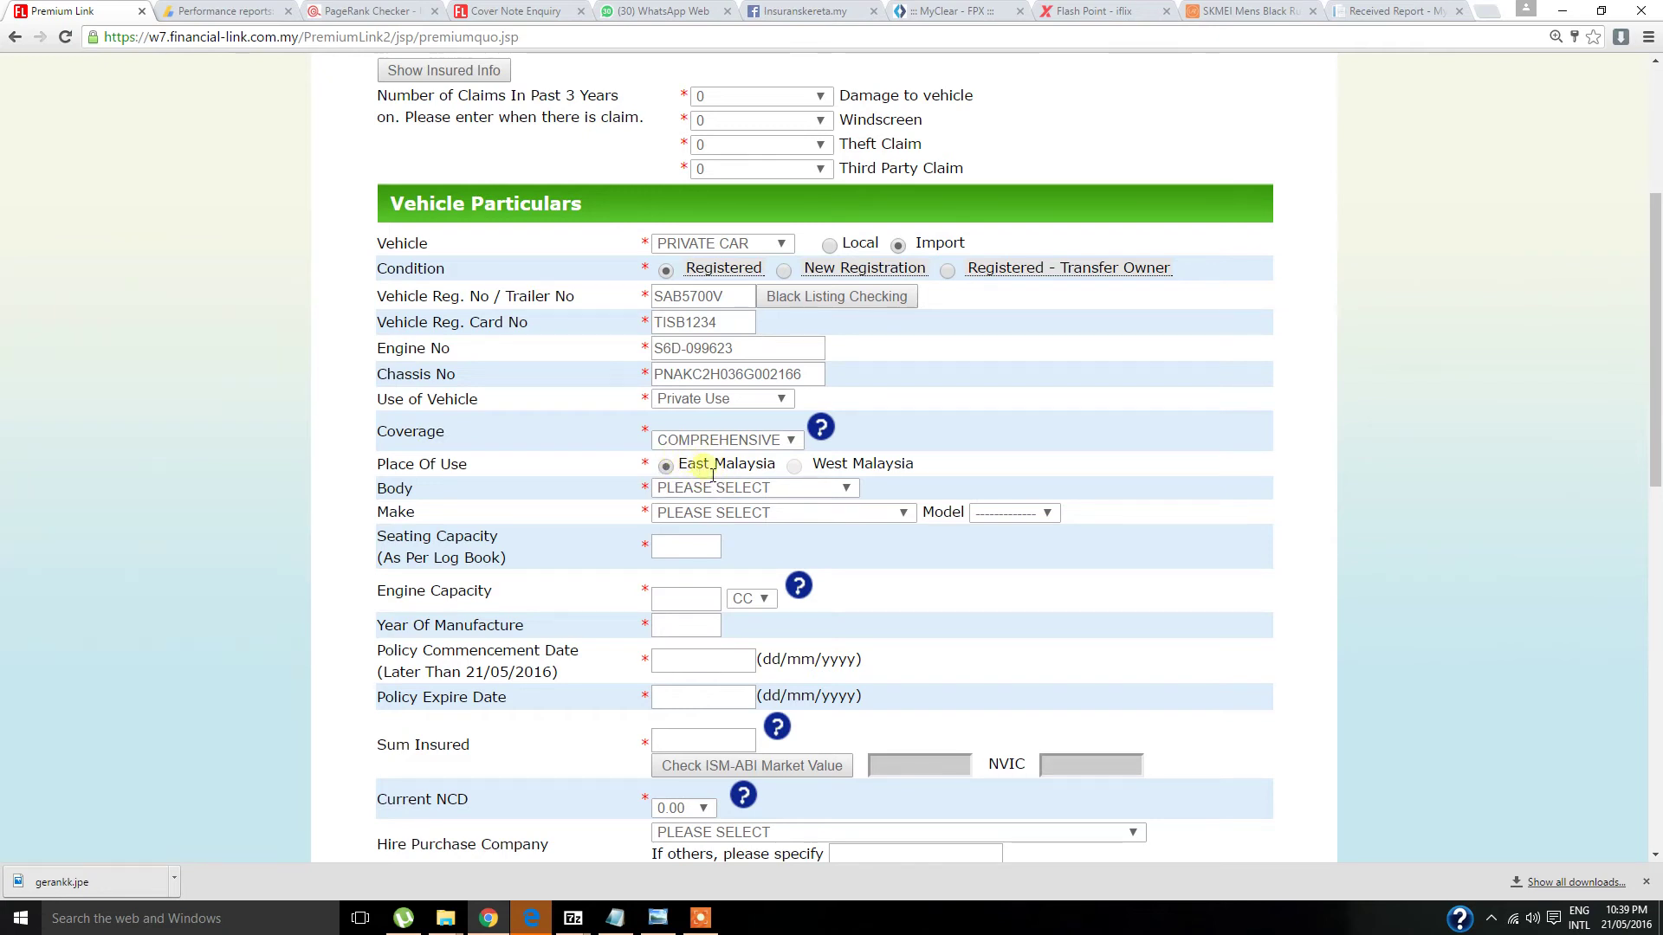
scroll(690, 408, "down", 3)
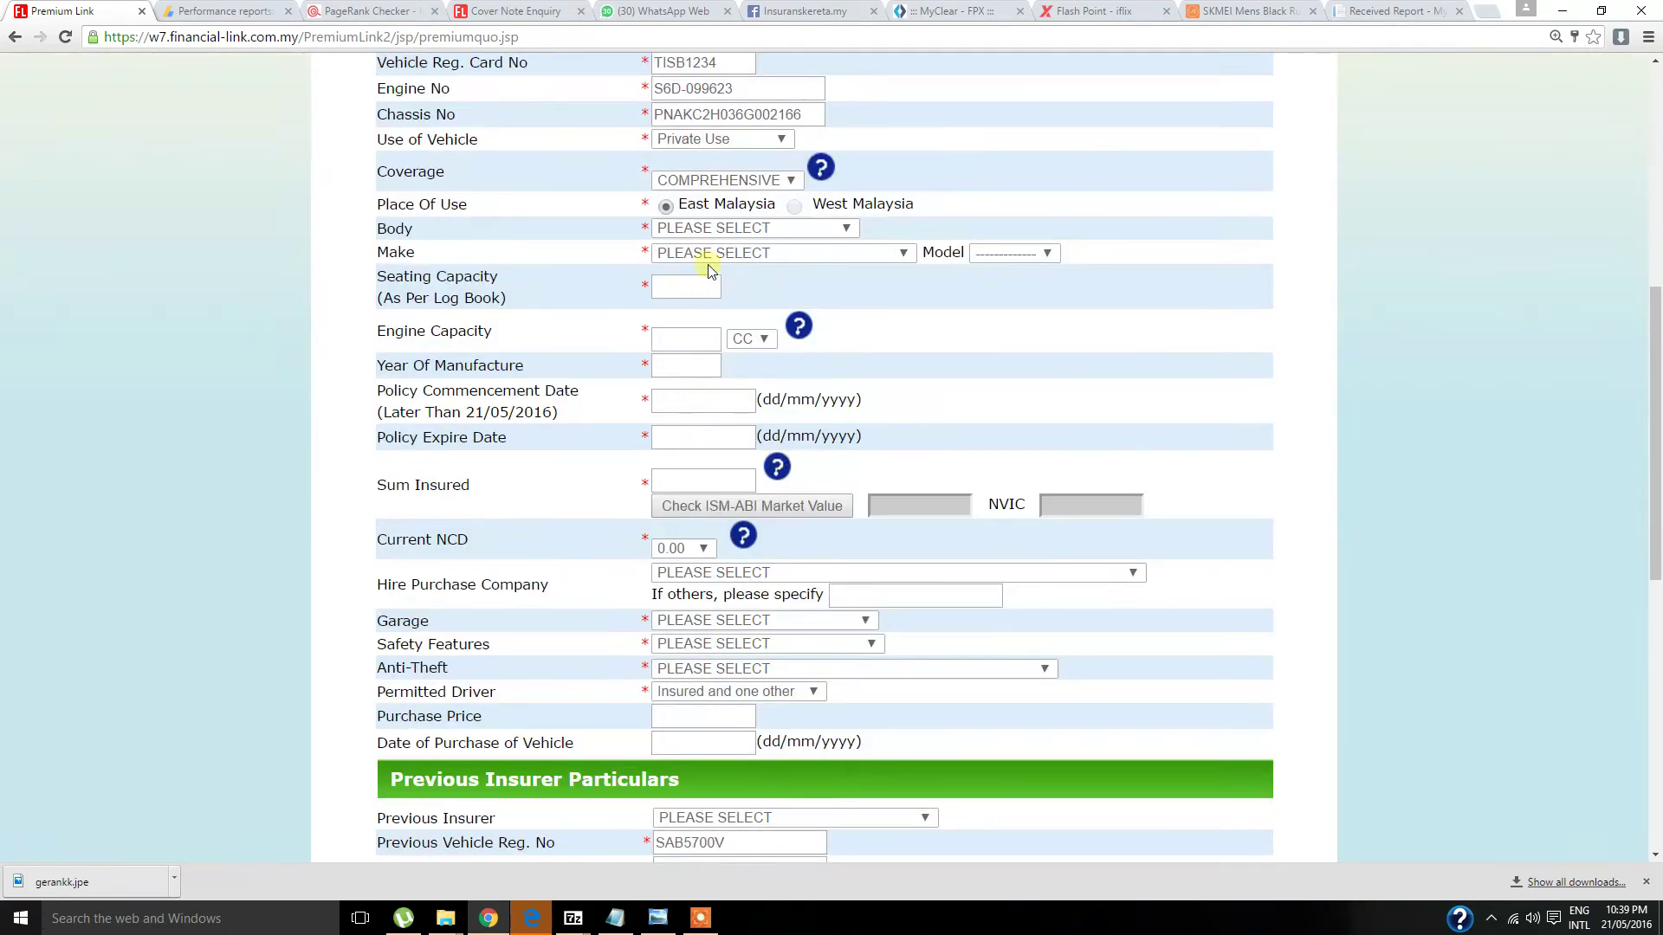
- Choose body type SALOON, make KIA and model SPECTRA 1.6(A)
left_click(750, 229)
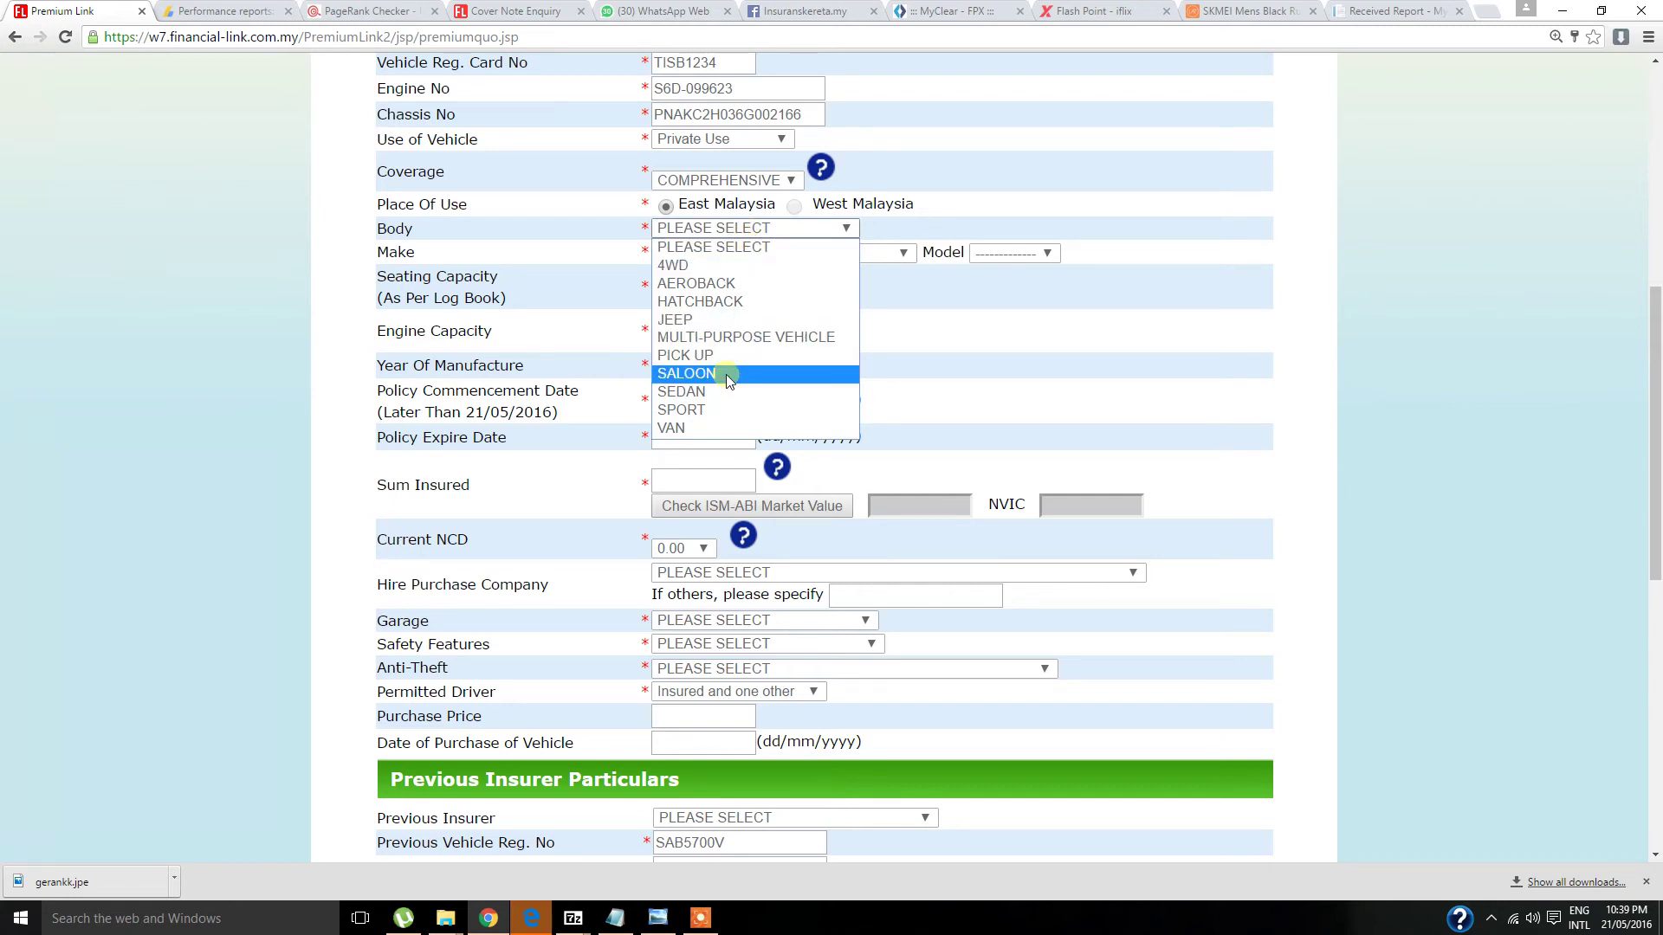
left_click(728, 373)
left_click(771, 252)
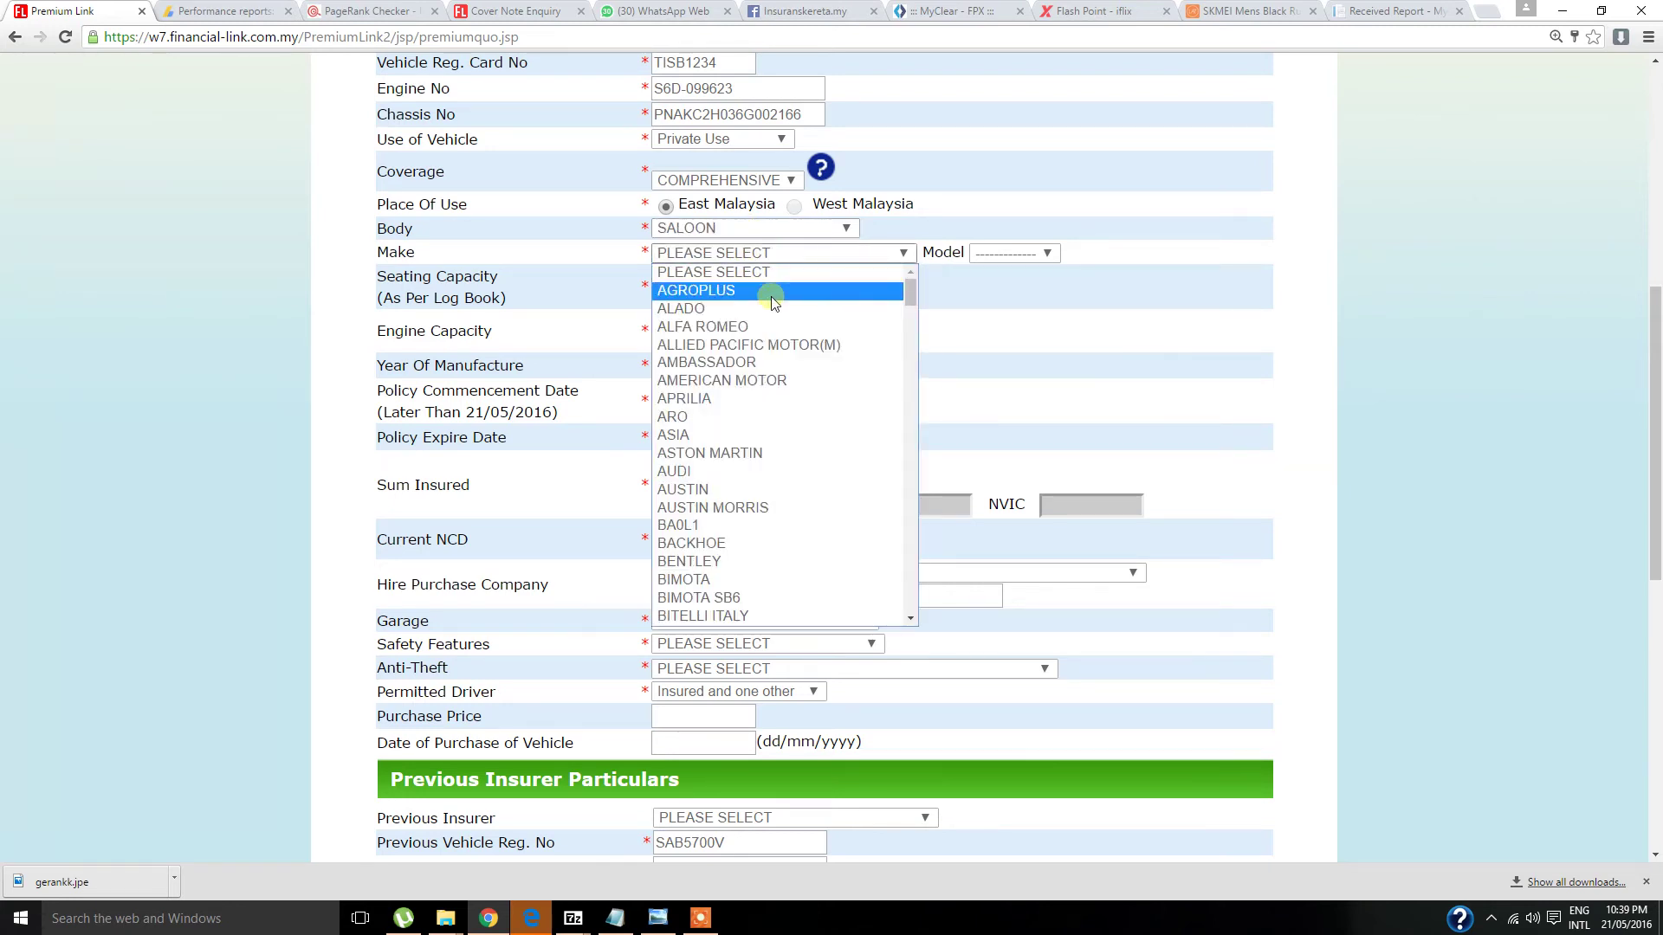
key("k")
scroll(769, 303, "down", 3)
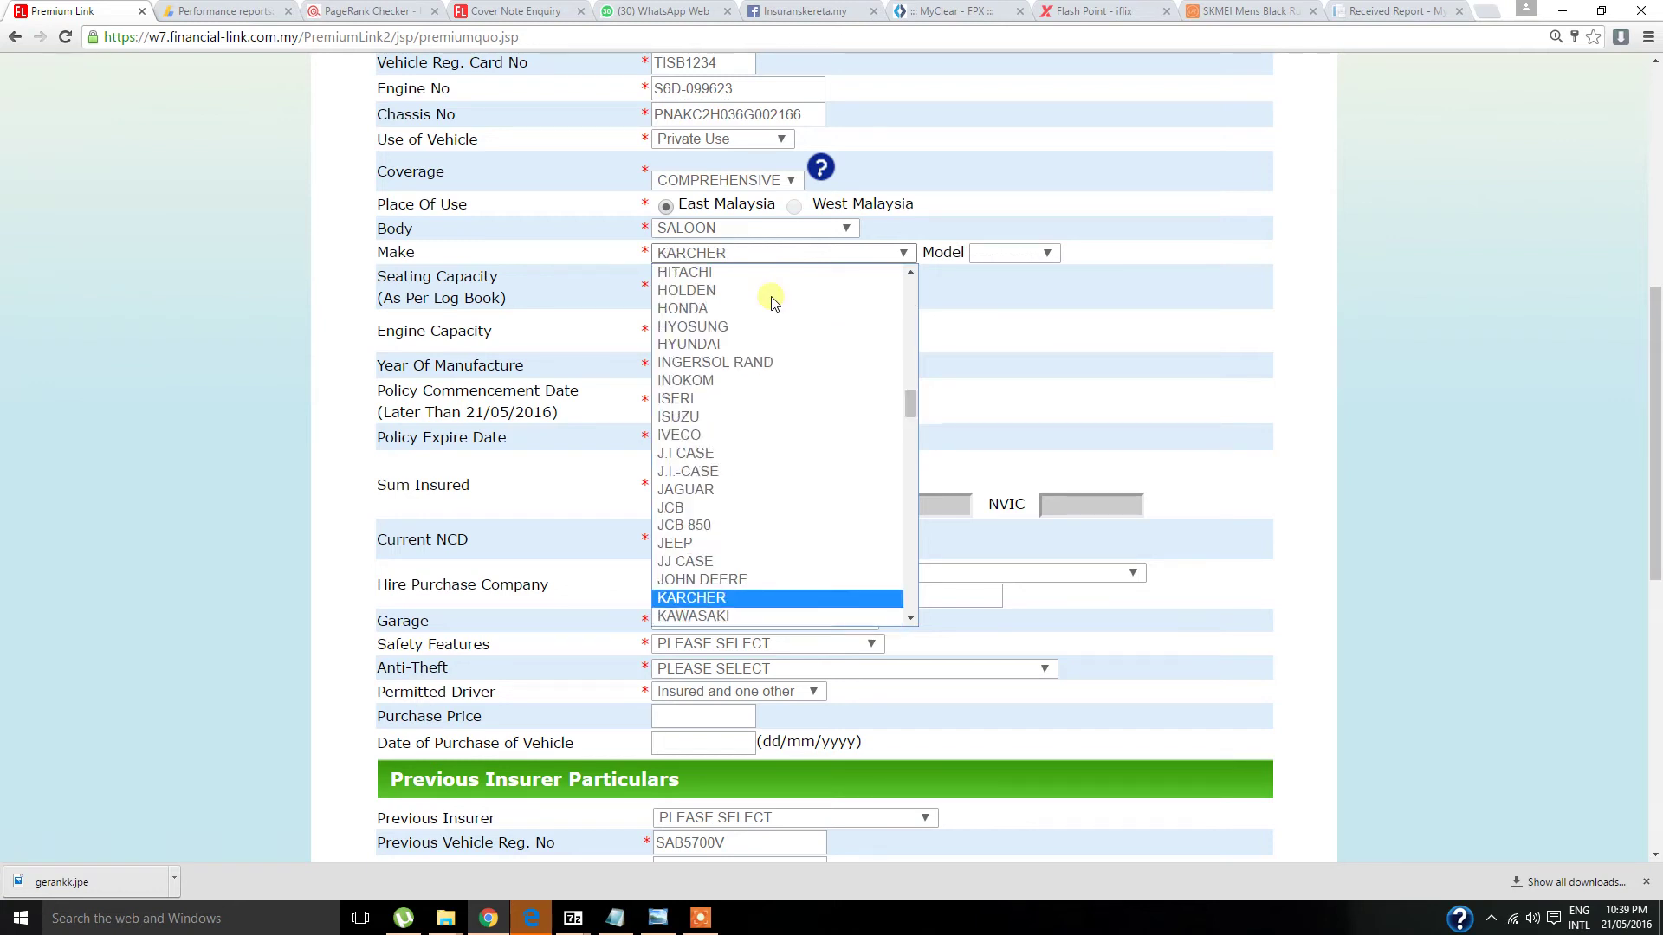
left_click(745, 479)
left_click(1018, 252)
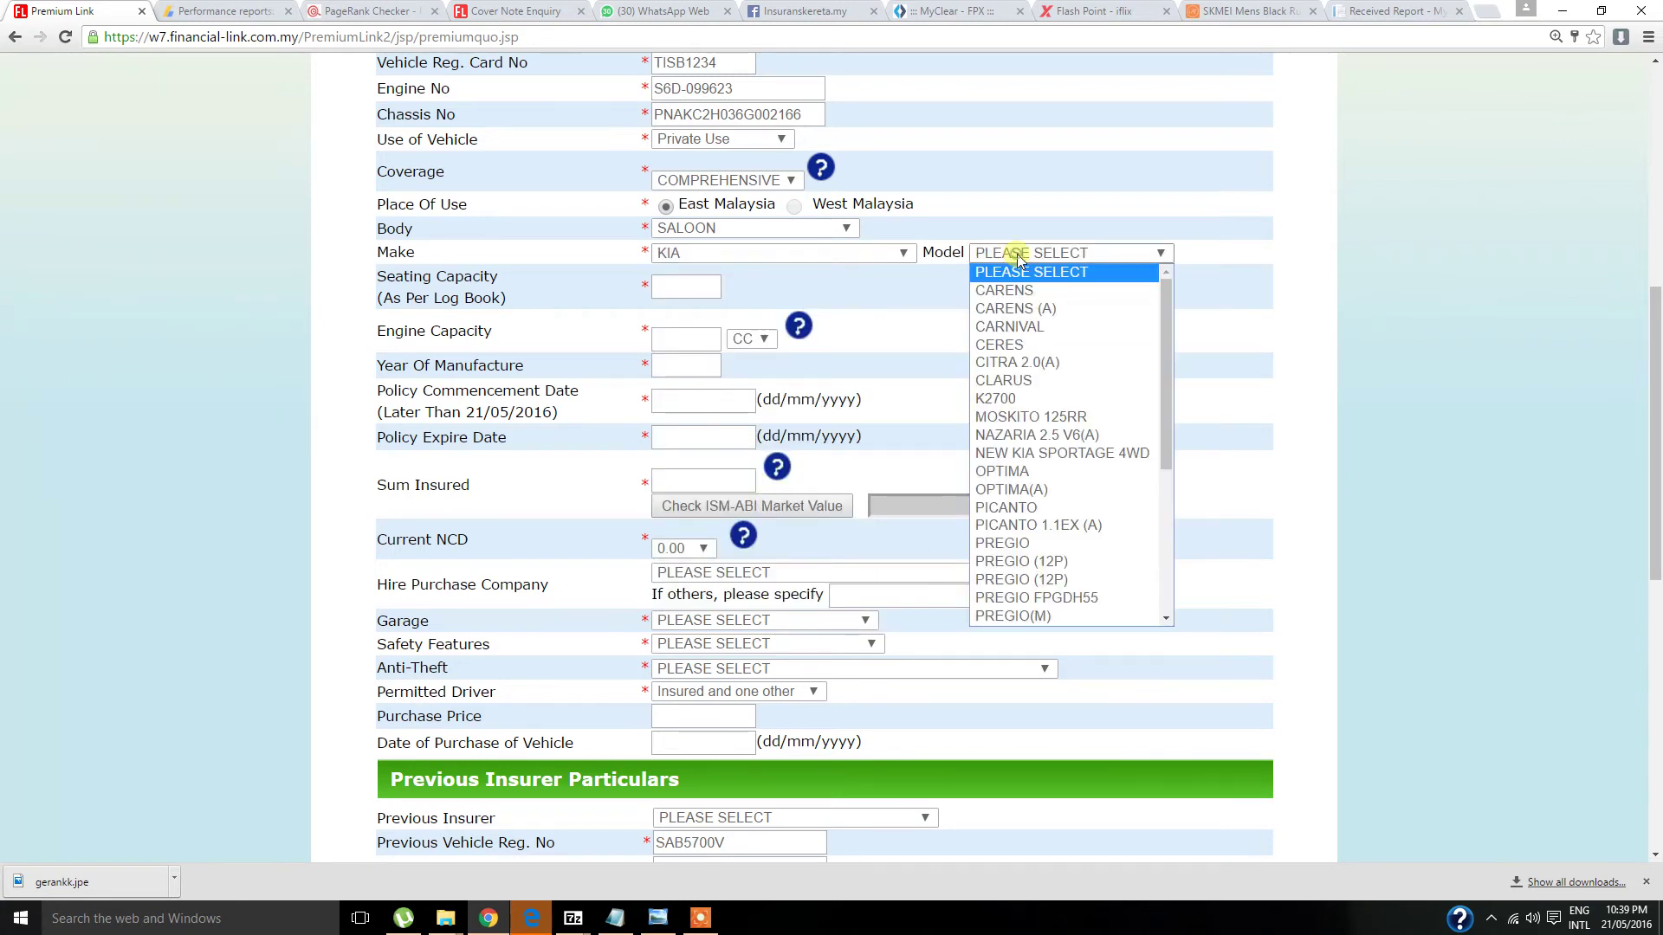
scroll(1044, 342, "down", 5)
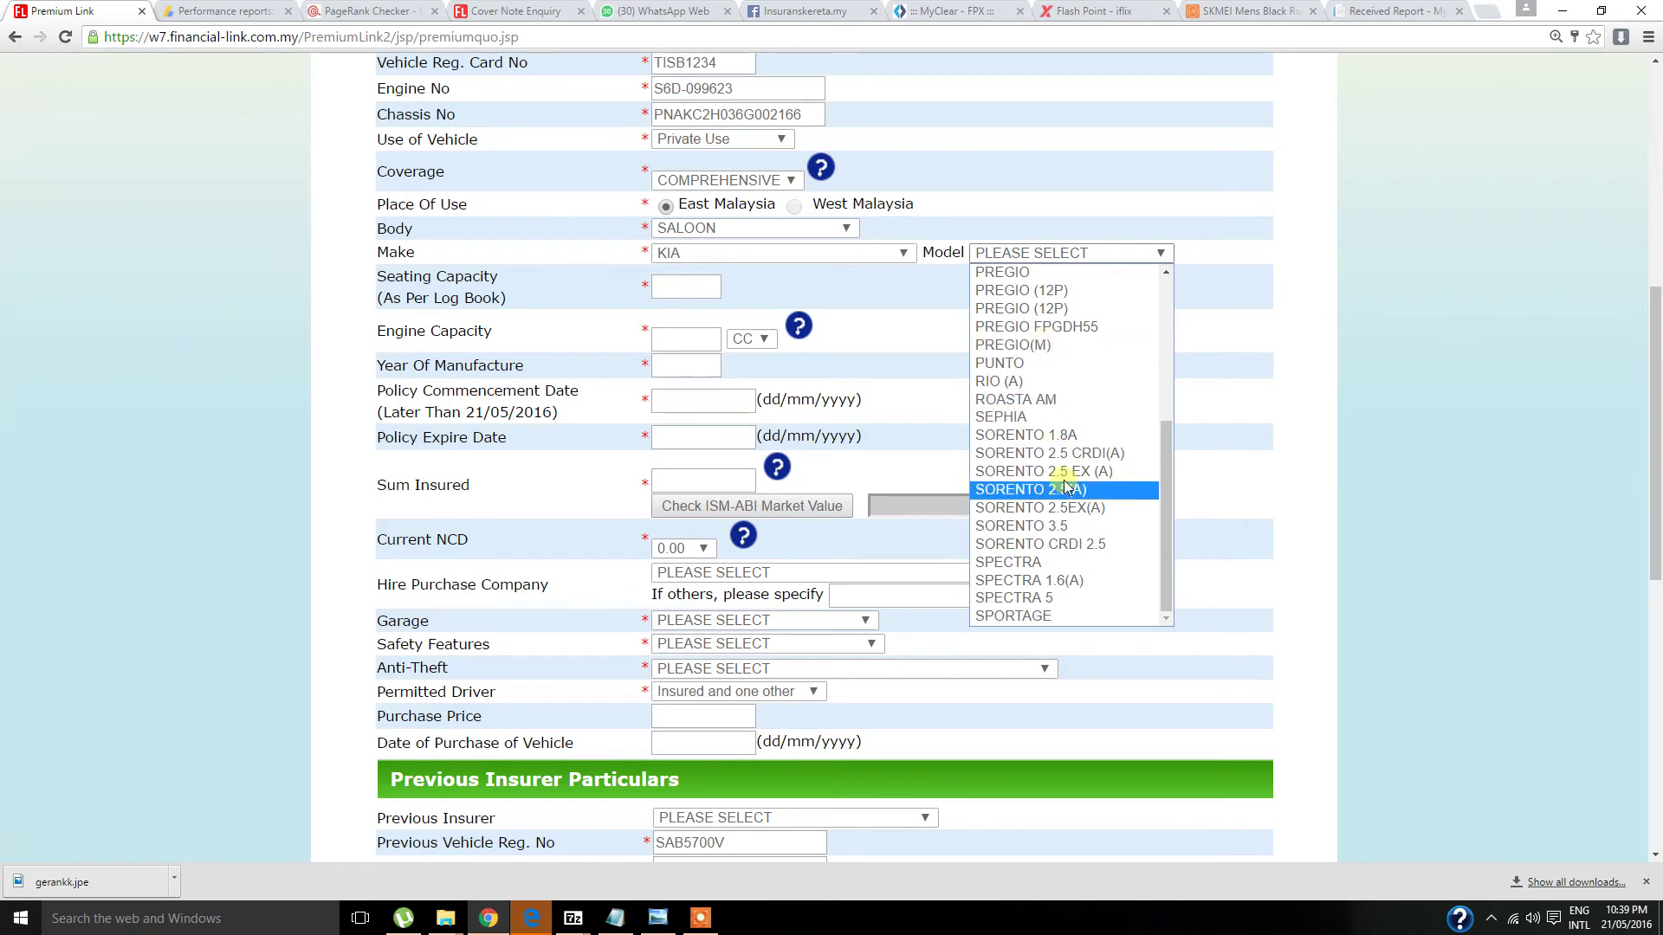
left_click(1077, 581)
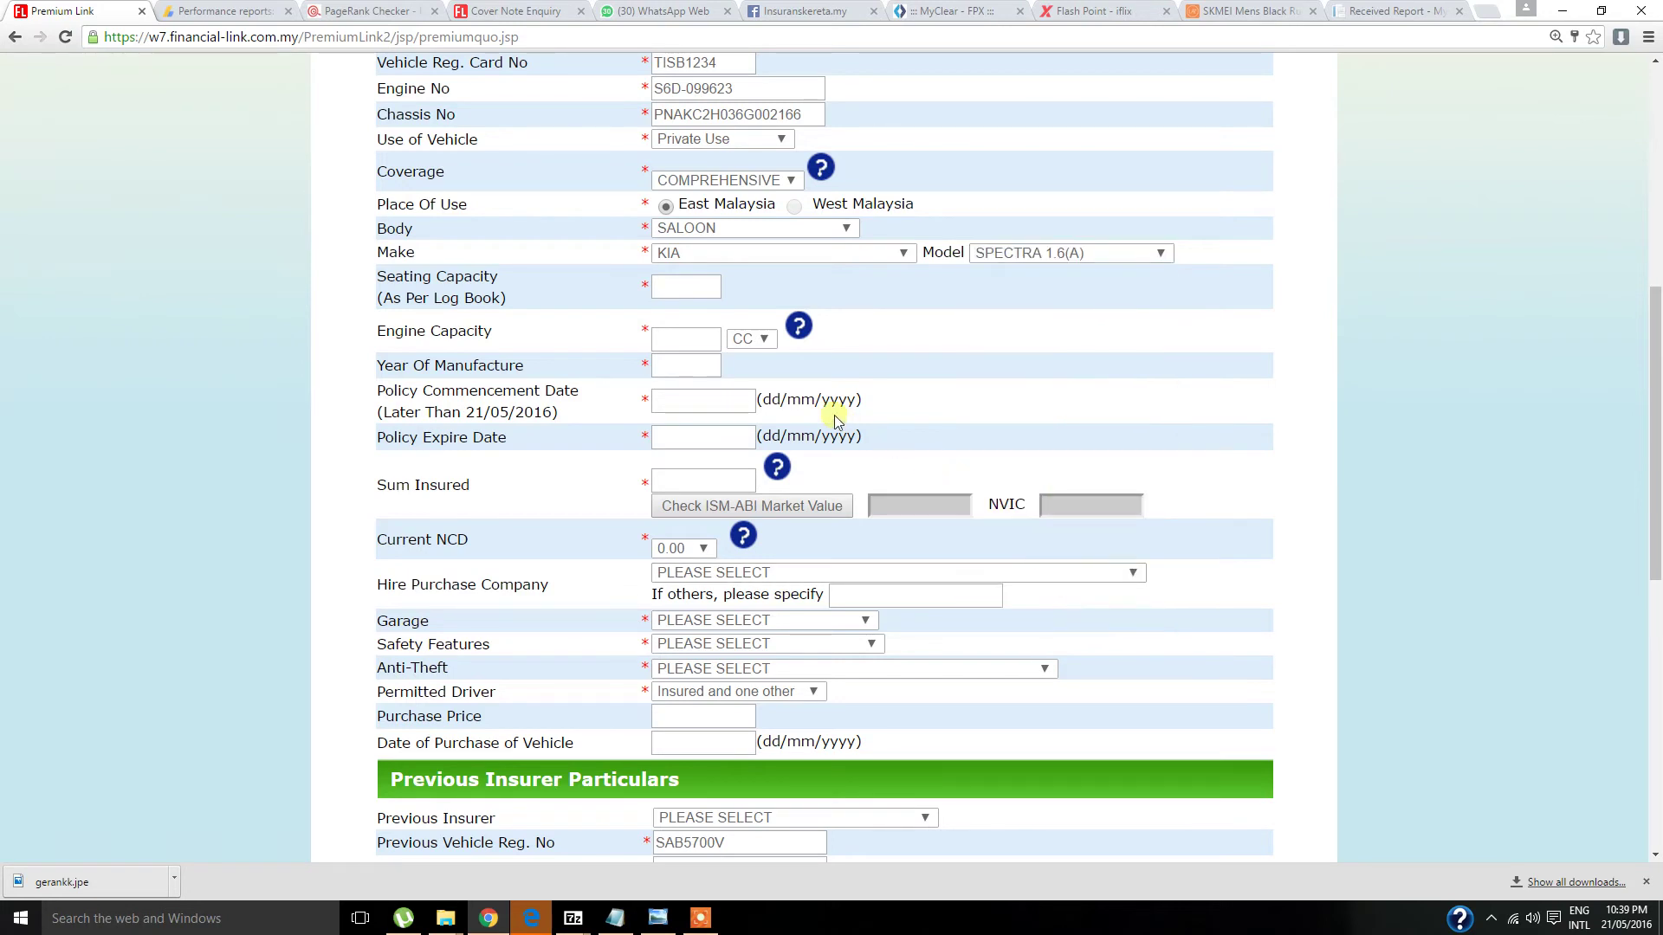
- Enter seating capacity 5, engine capacity 1594 CC from the notes, and manufacture year 2006
left_click(685, 295)
type("5")
left_click(615, 918)
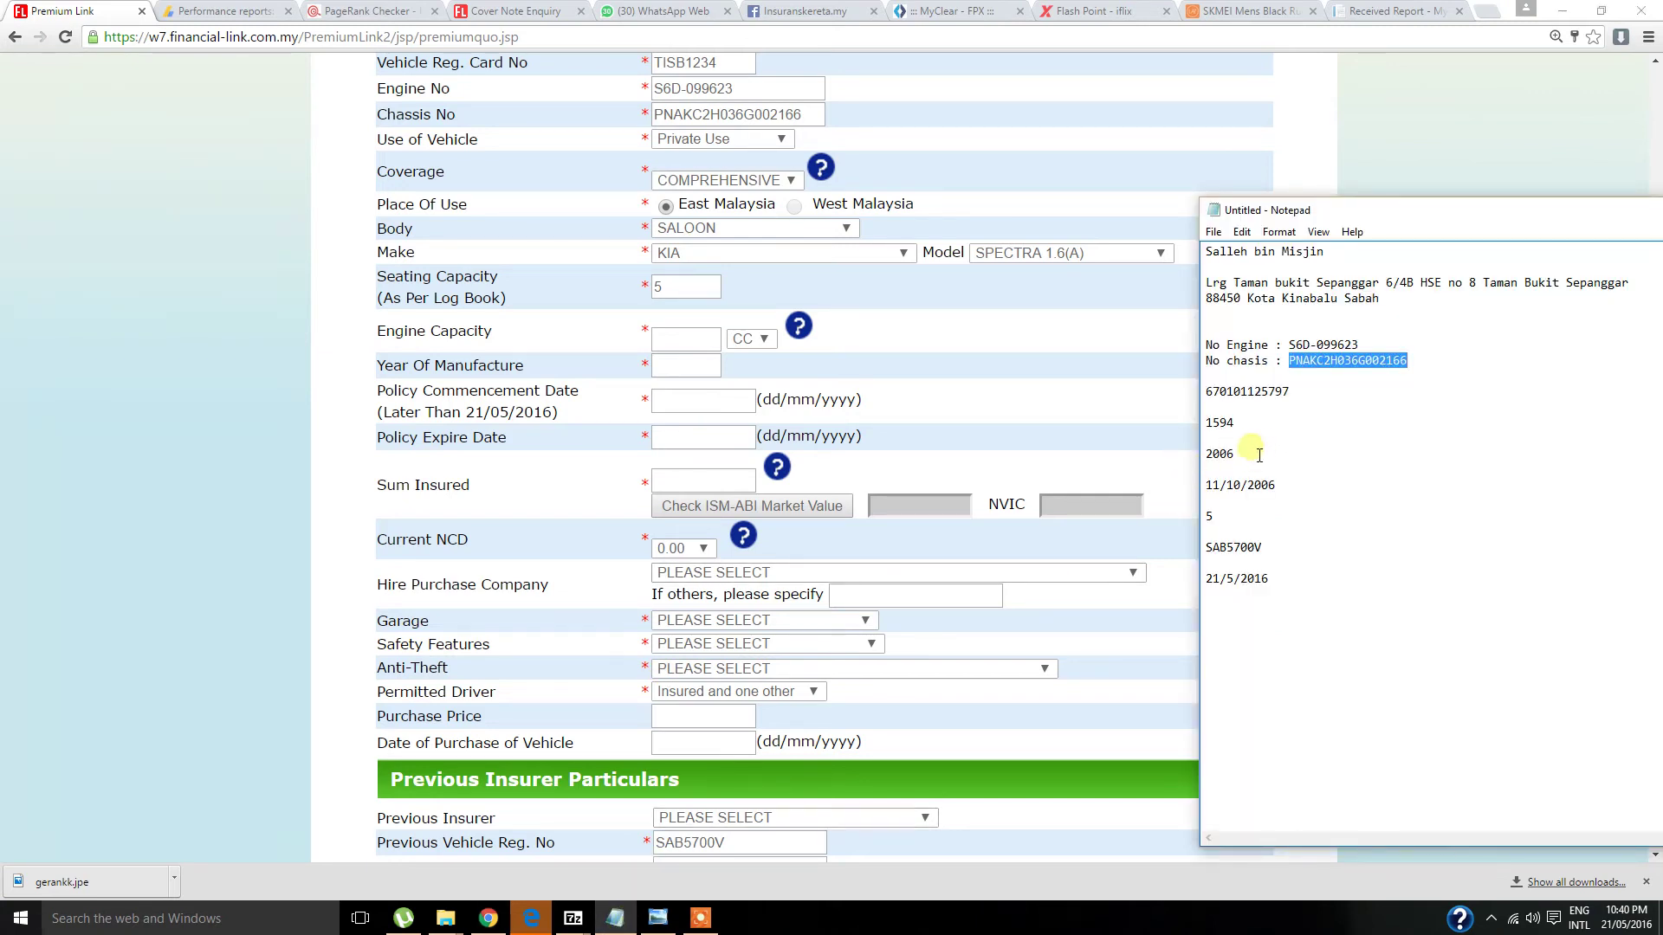
double_click(1221, 423)
key("ctrl+c")
left_click(688, 342)
key("ctrl+v")
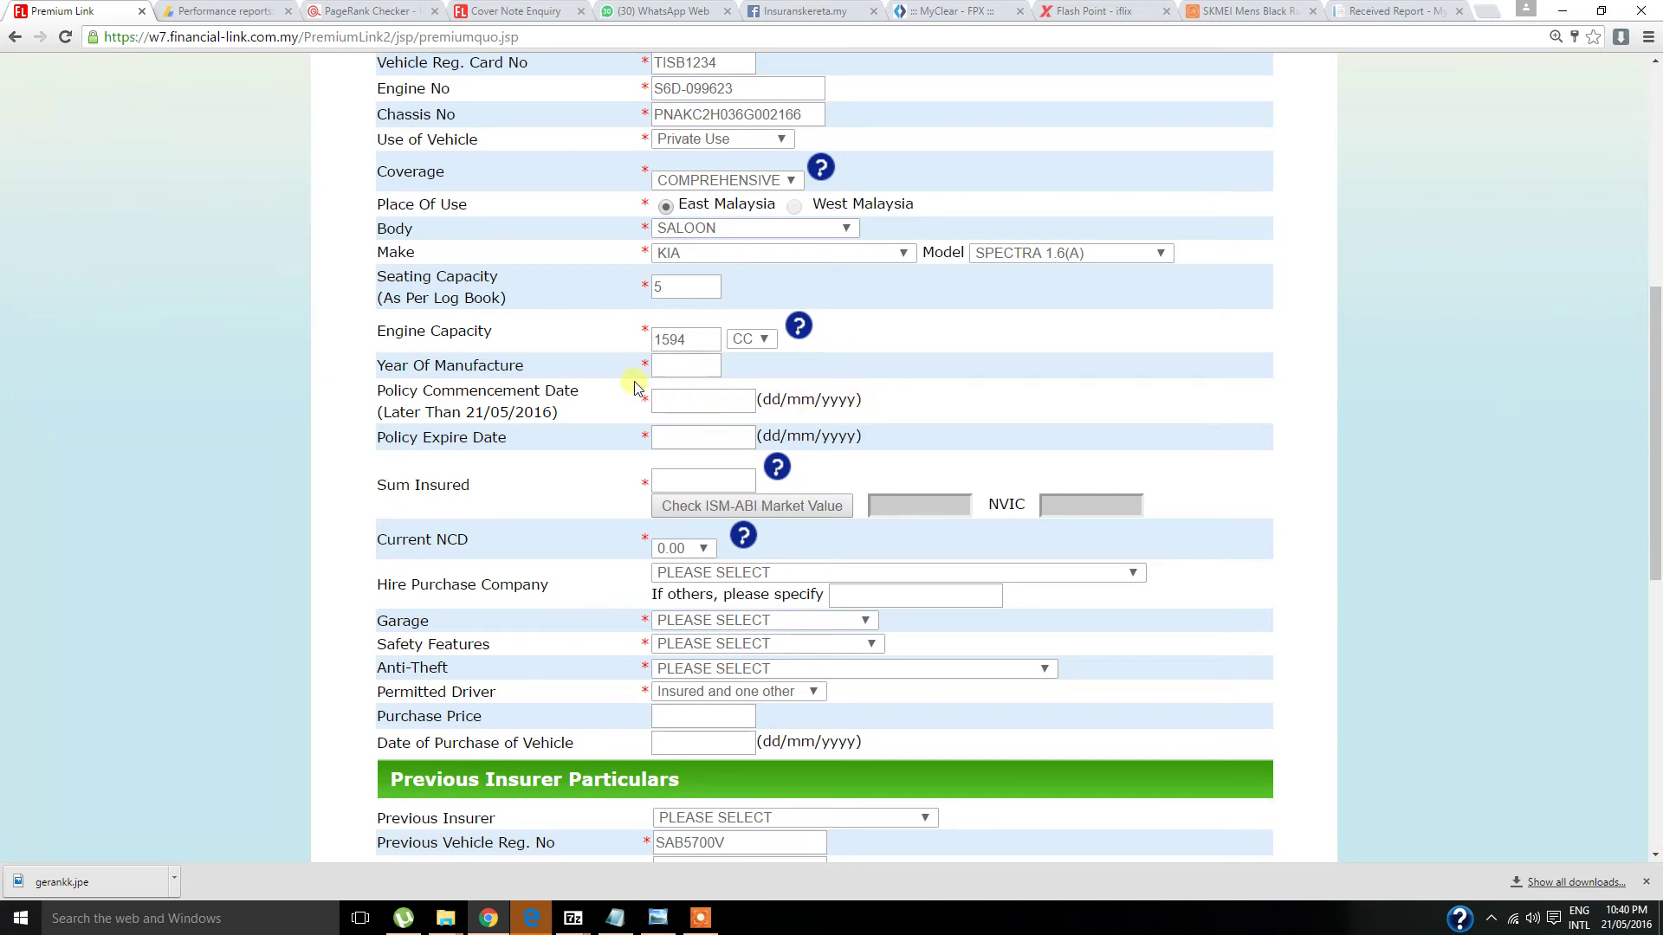
left_click(673, 371)
type("2006")
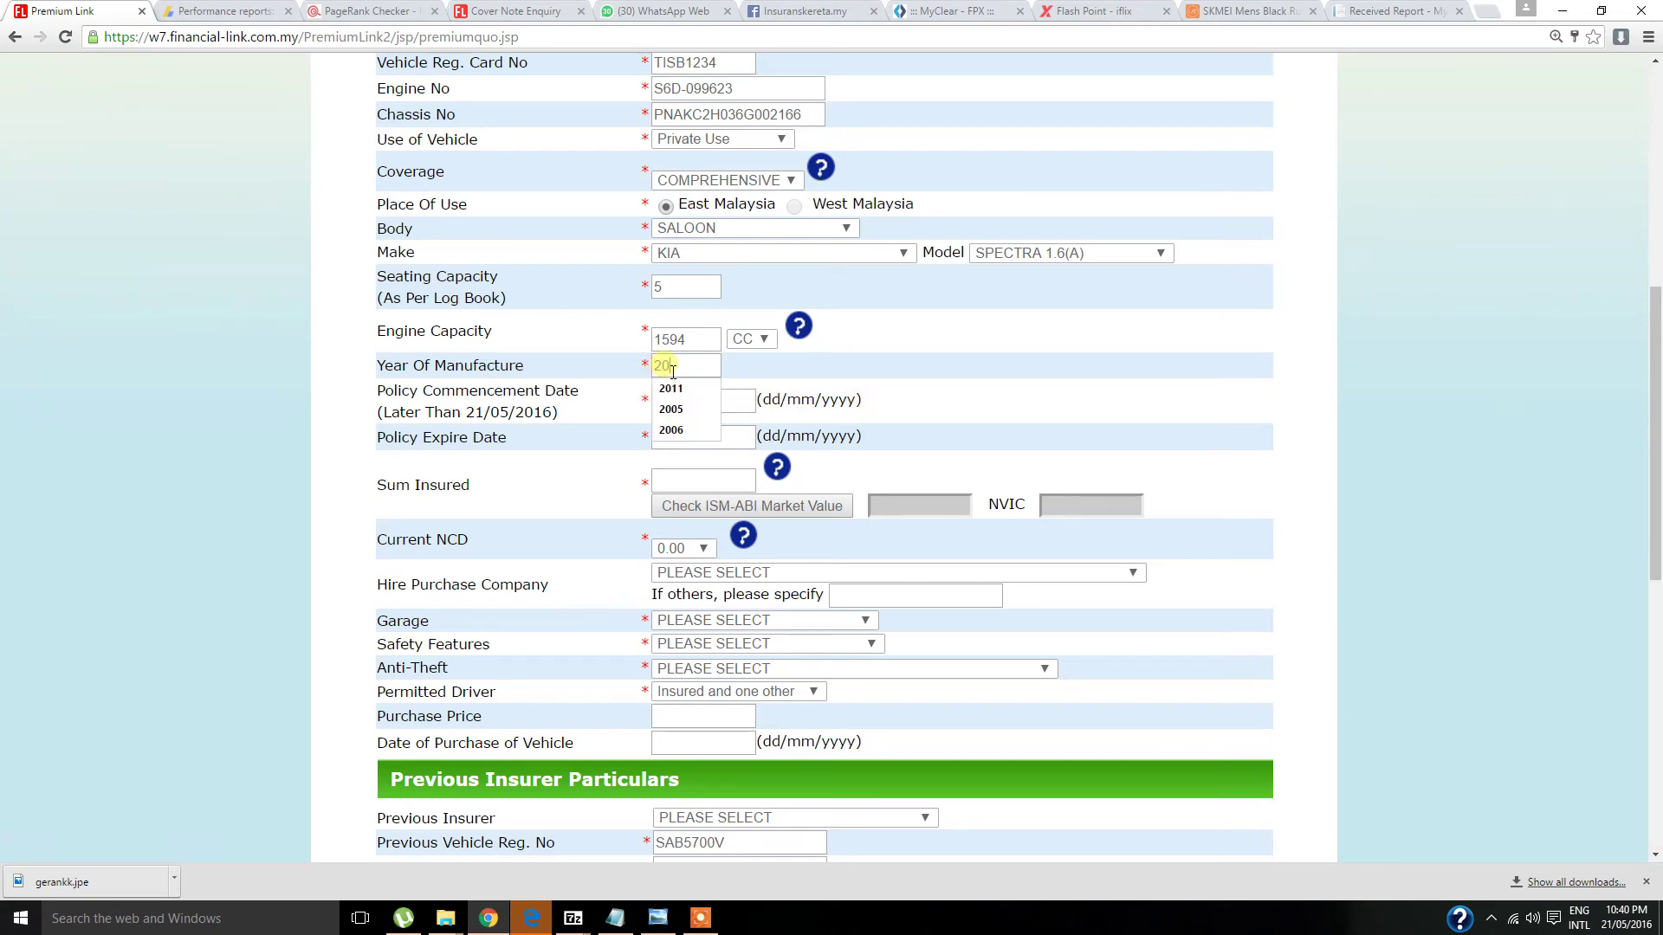
left_click(819, 355)
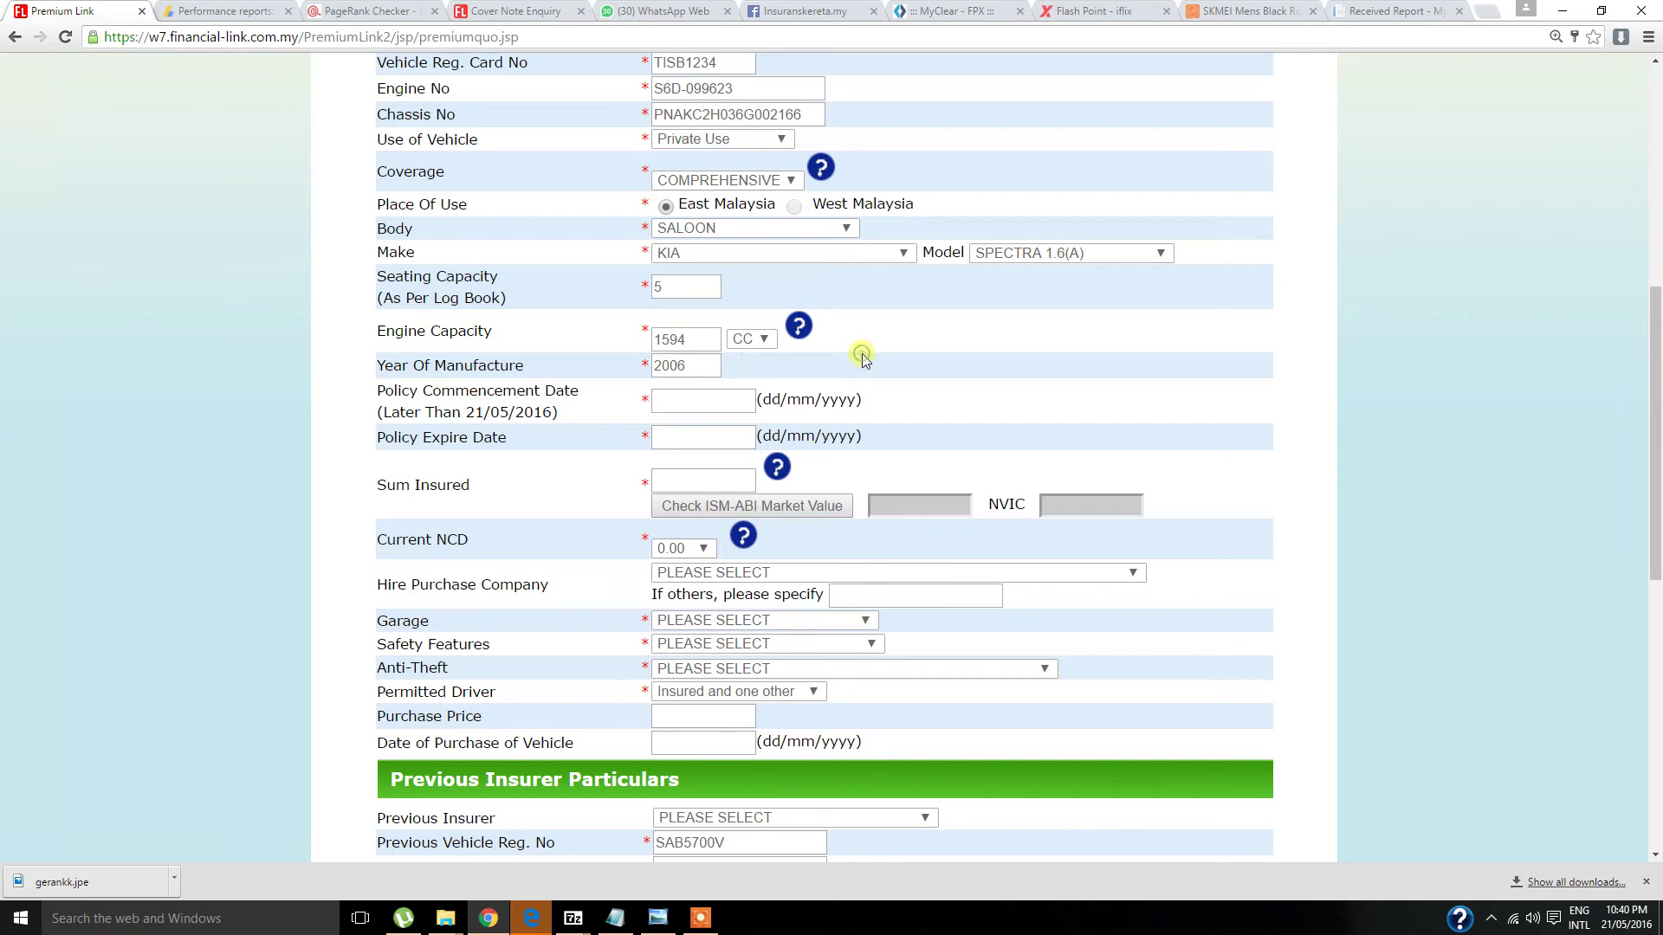
scroll(856, 355, "down", 2)
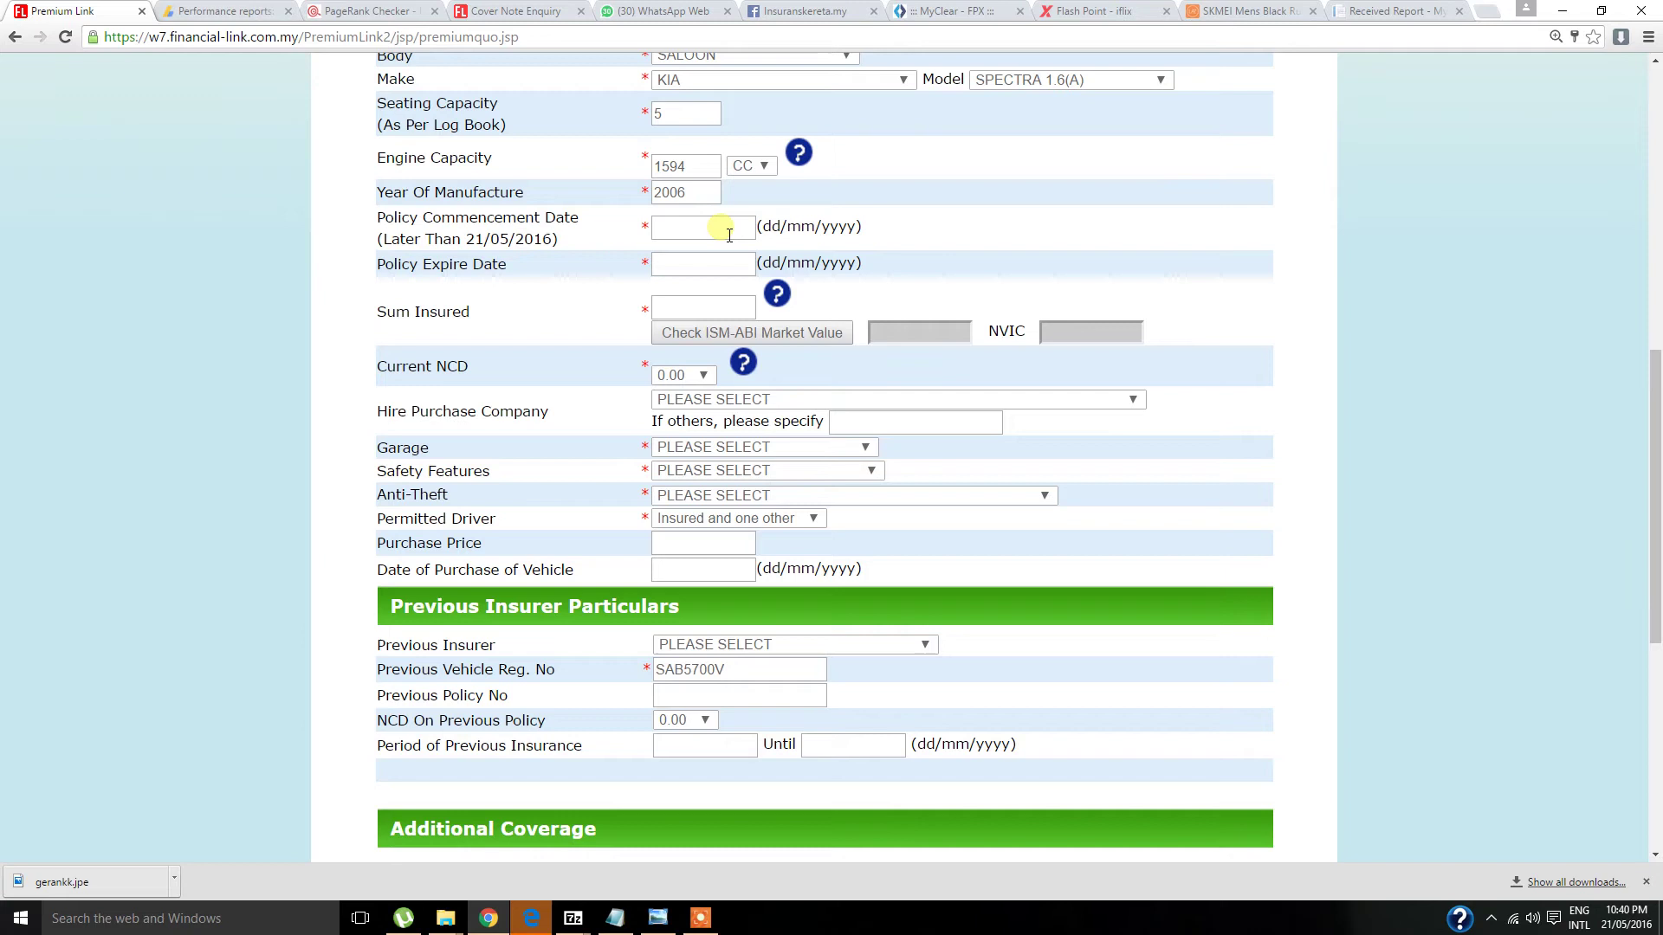
- Set the policy commencement date to 21/05/2016 so expiry fills as 20/05/2017
type("21")
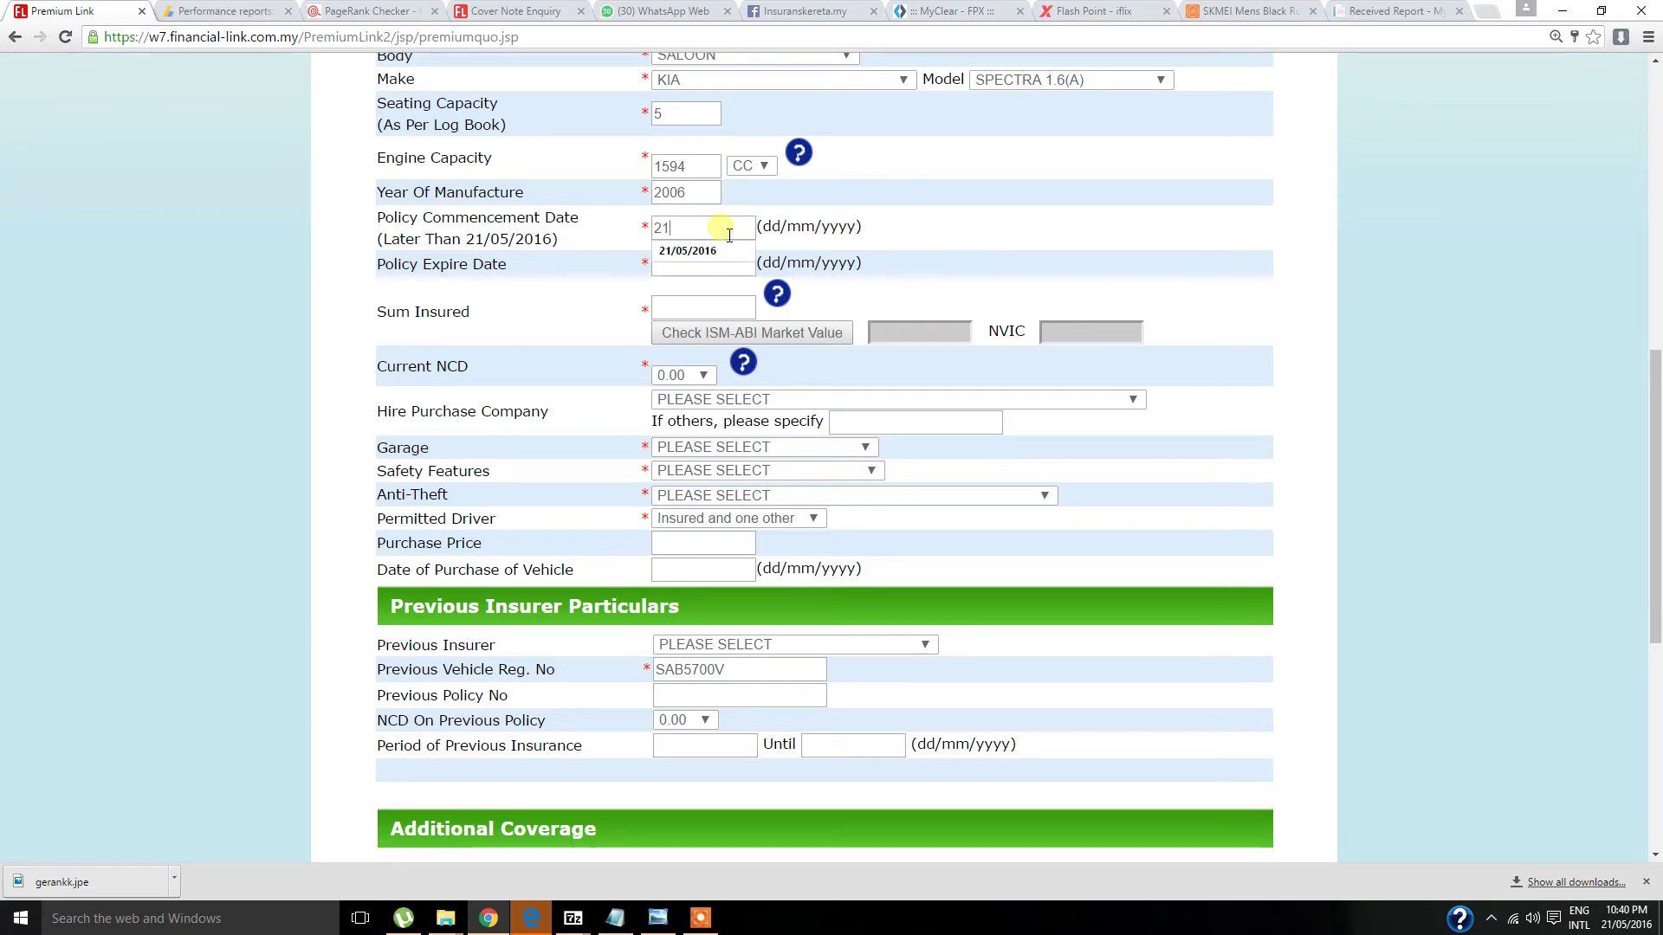
left_click(717, 251)
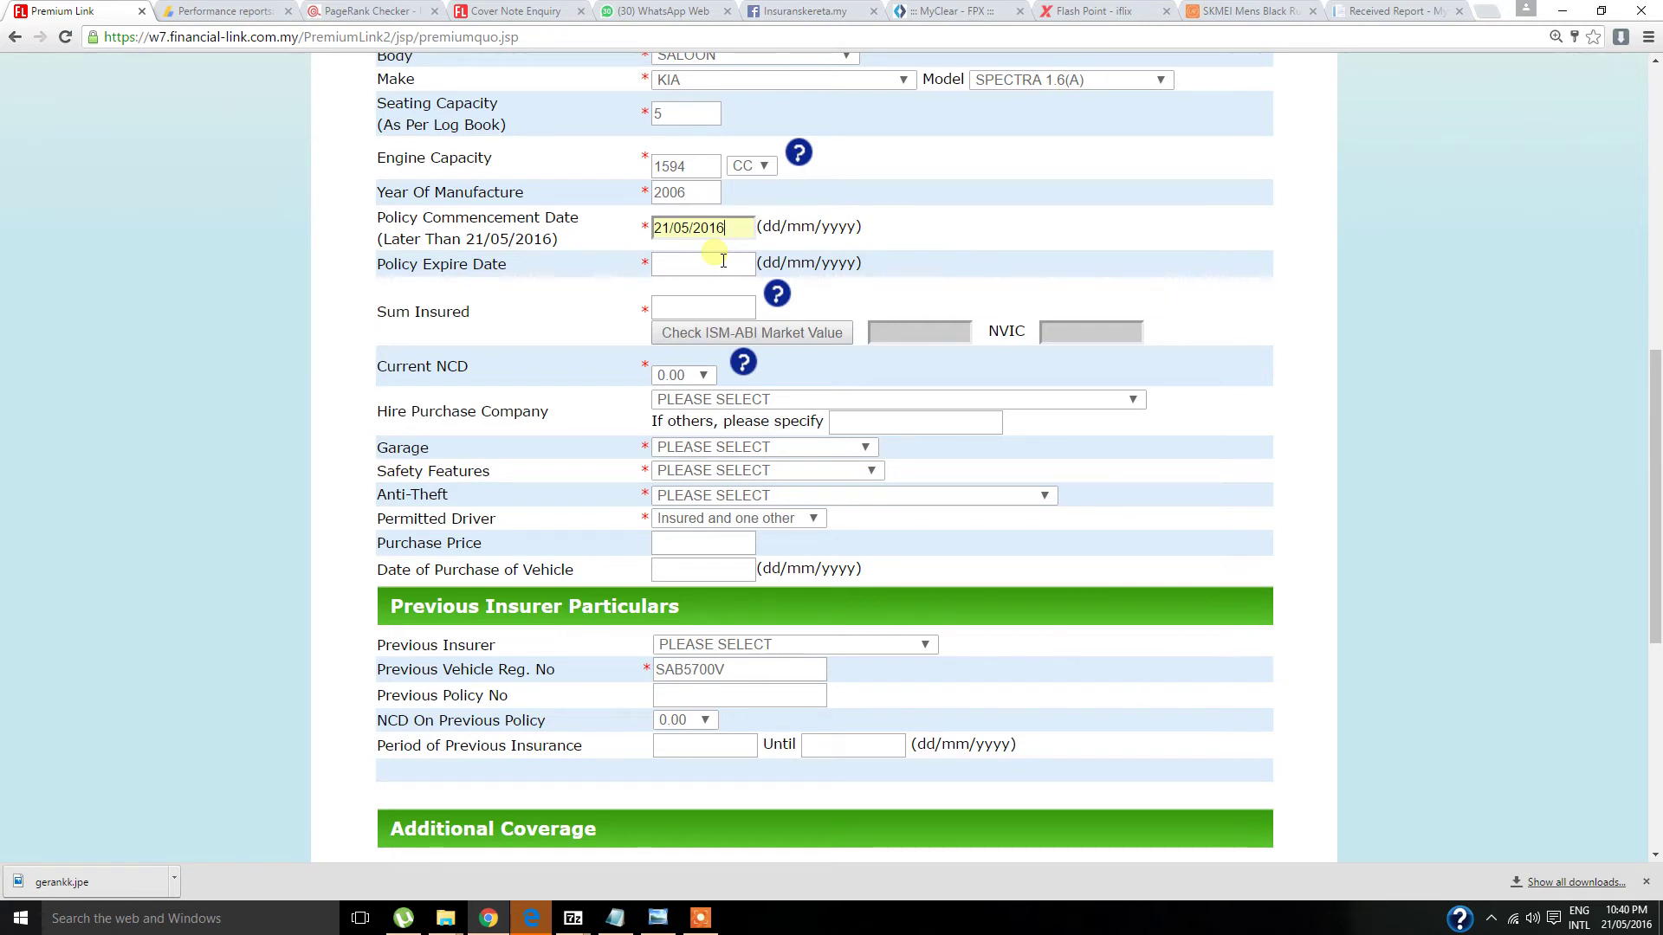
left_click(723, 274)
scroll(987, 227, "down", 1)
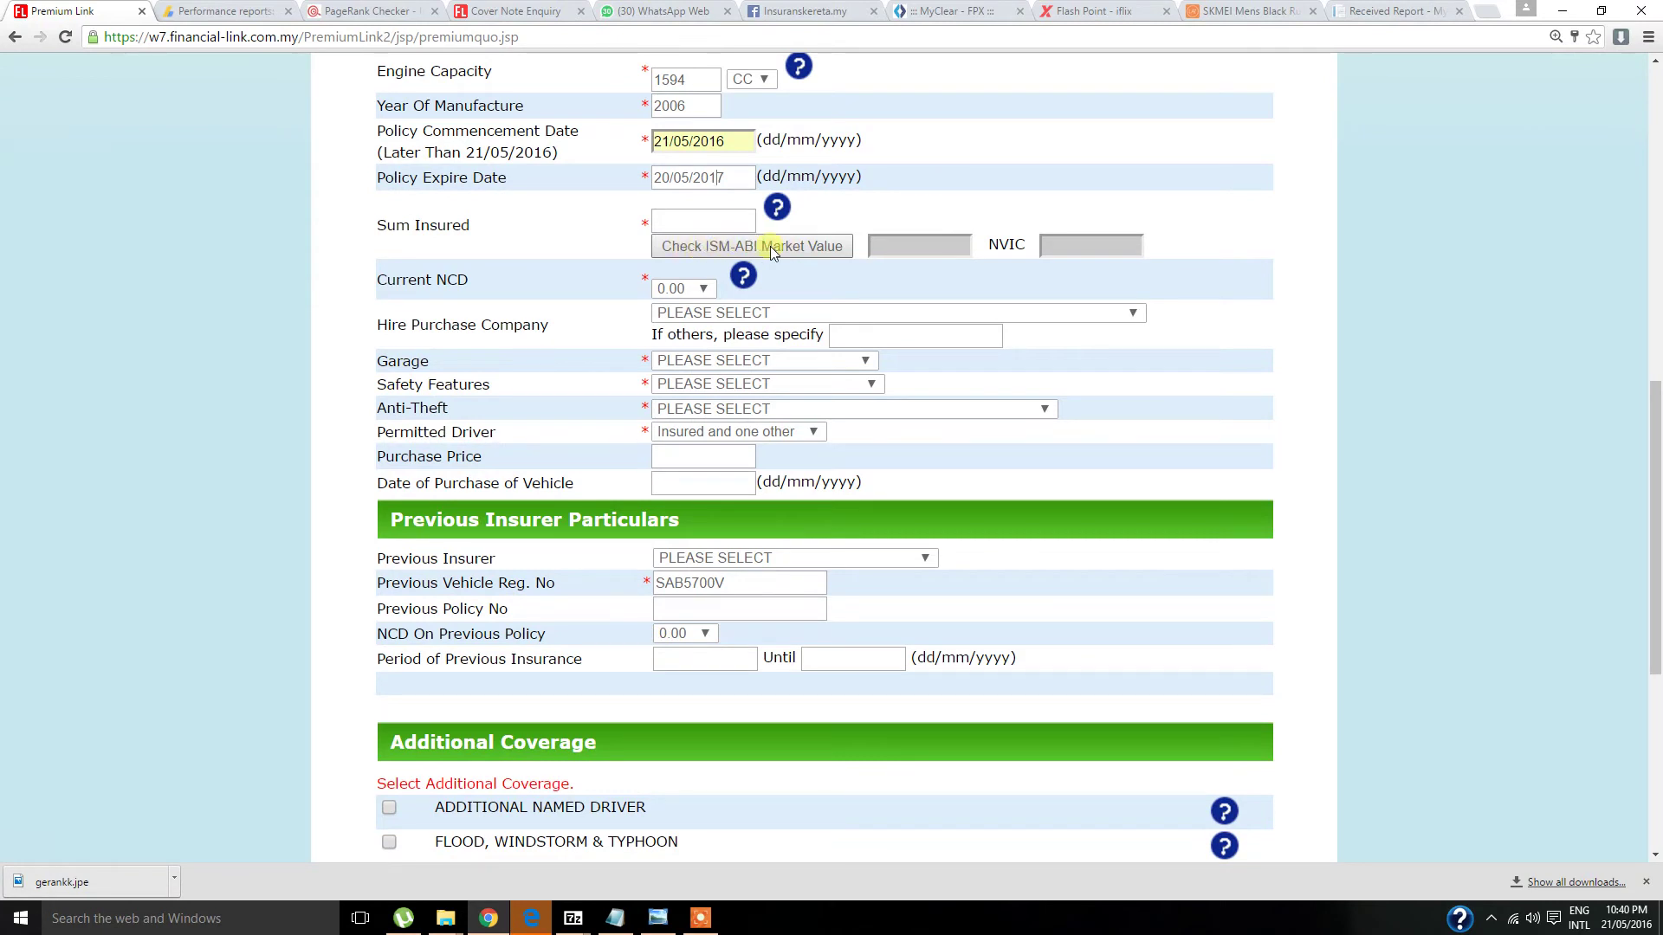
left_click(769, 247)
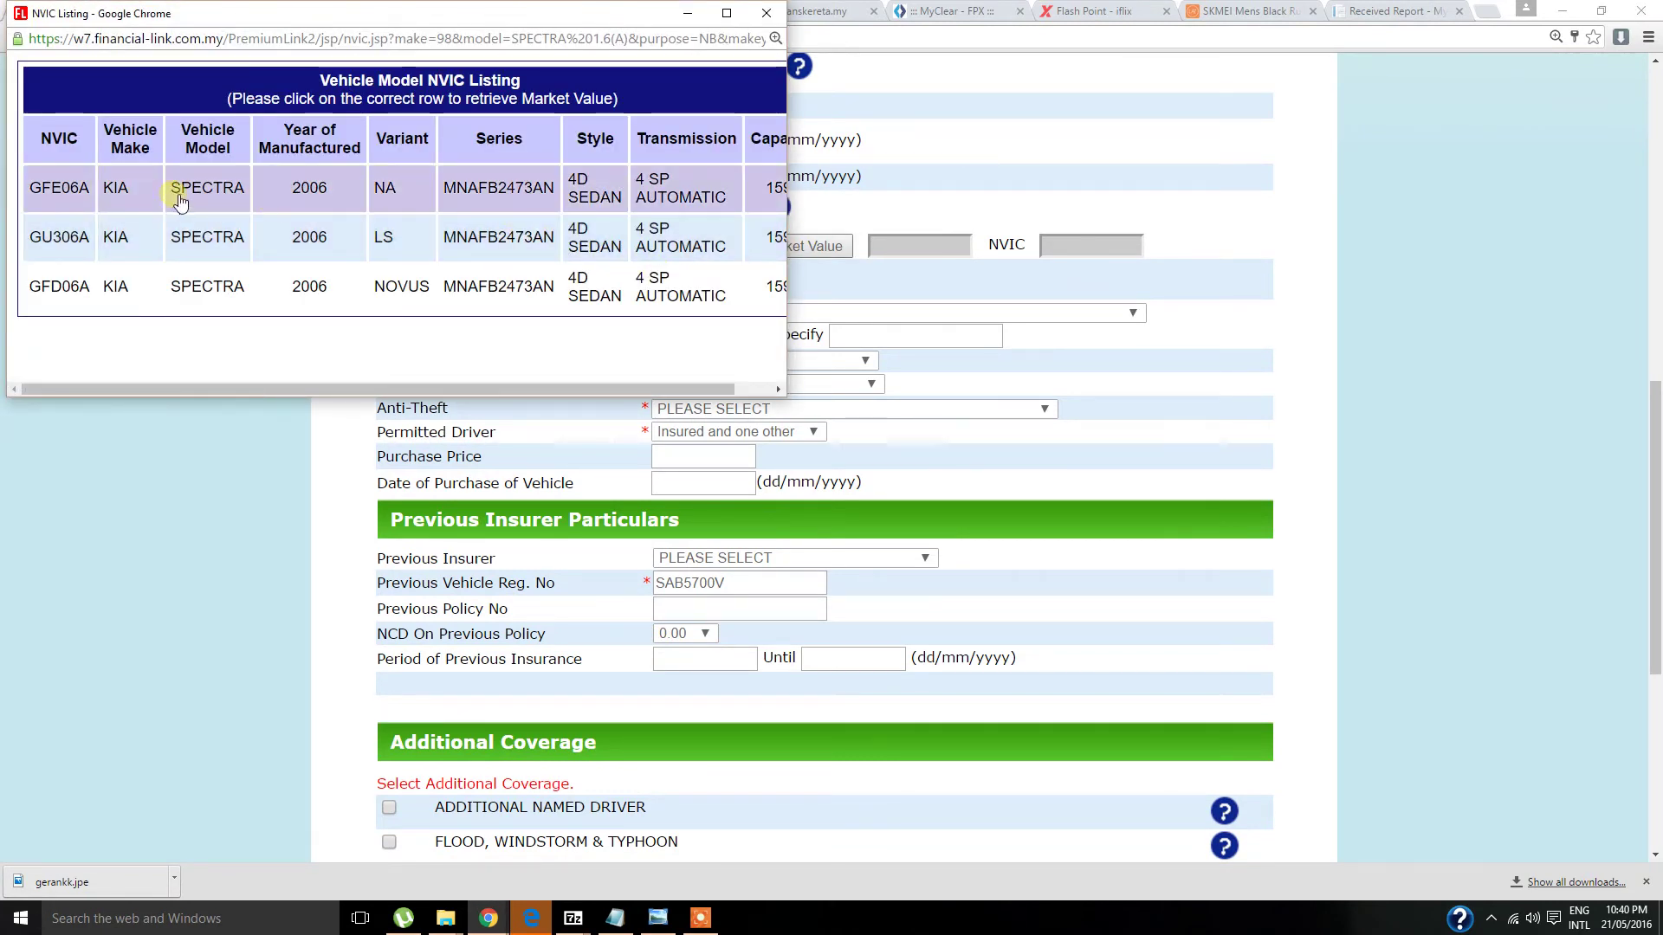
- Pick NVIC GFE06A for a 10000.0 sum insured and set current NCD to 38.33
left_click(293, 198)
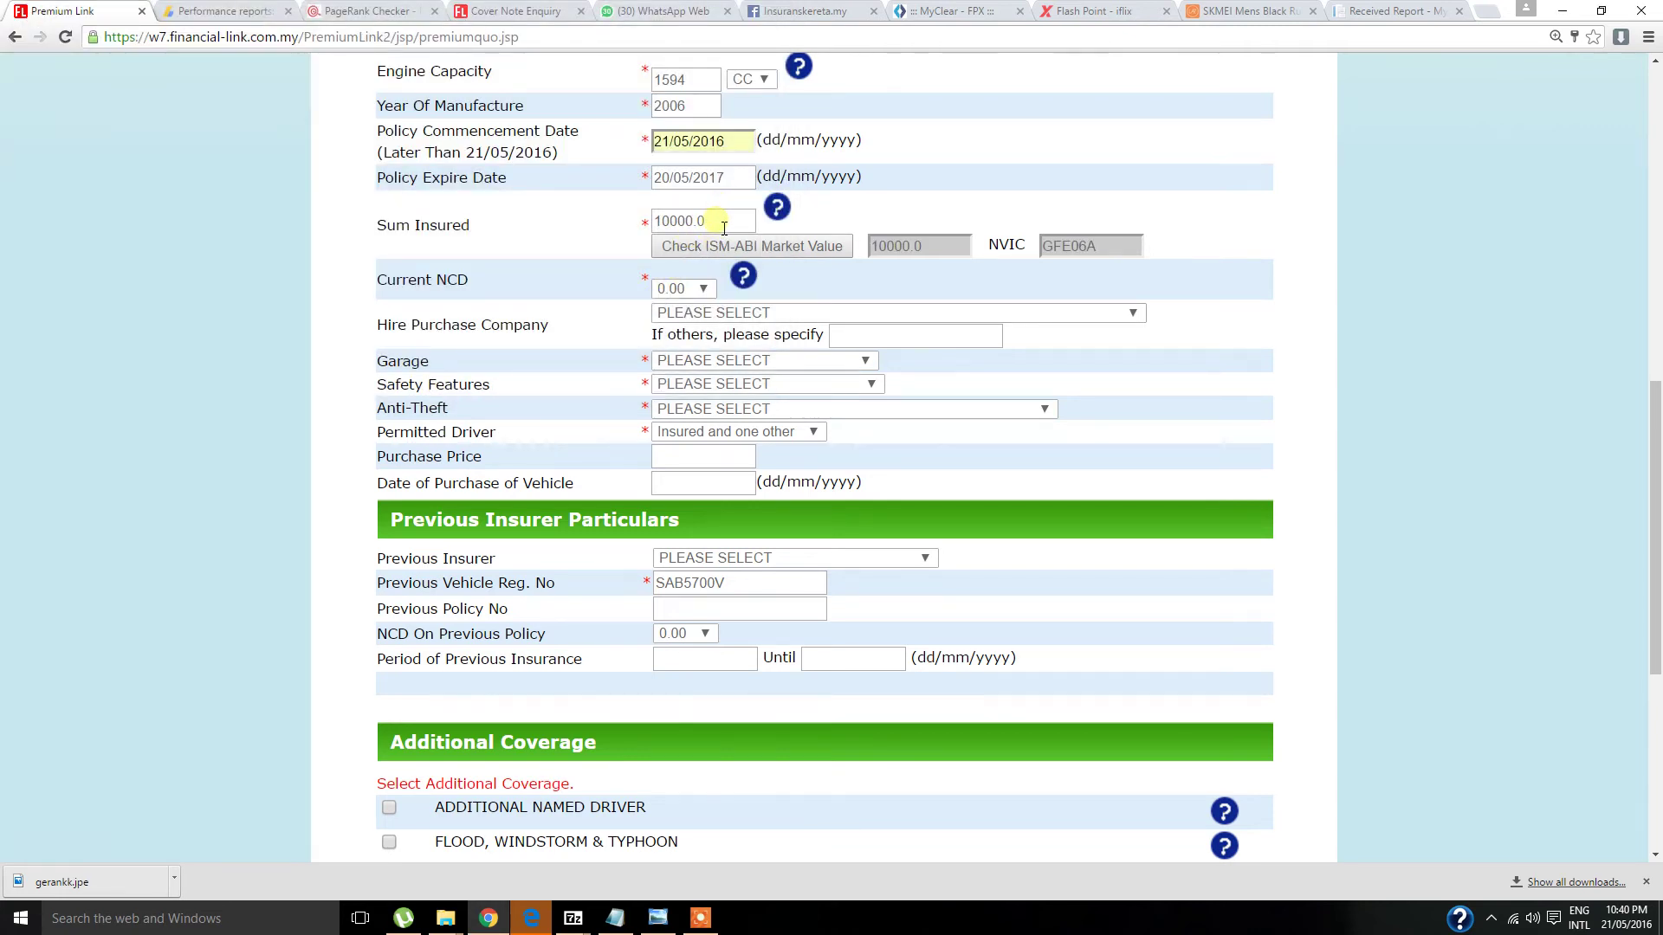
left_click(698, 293)
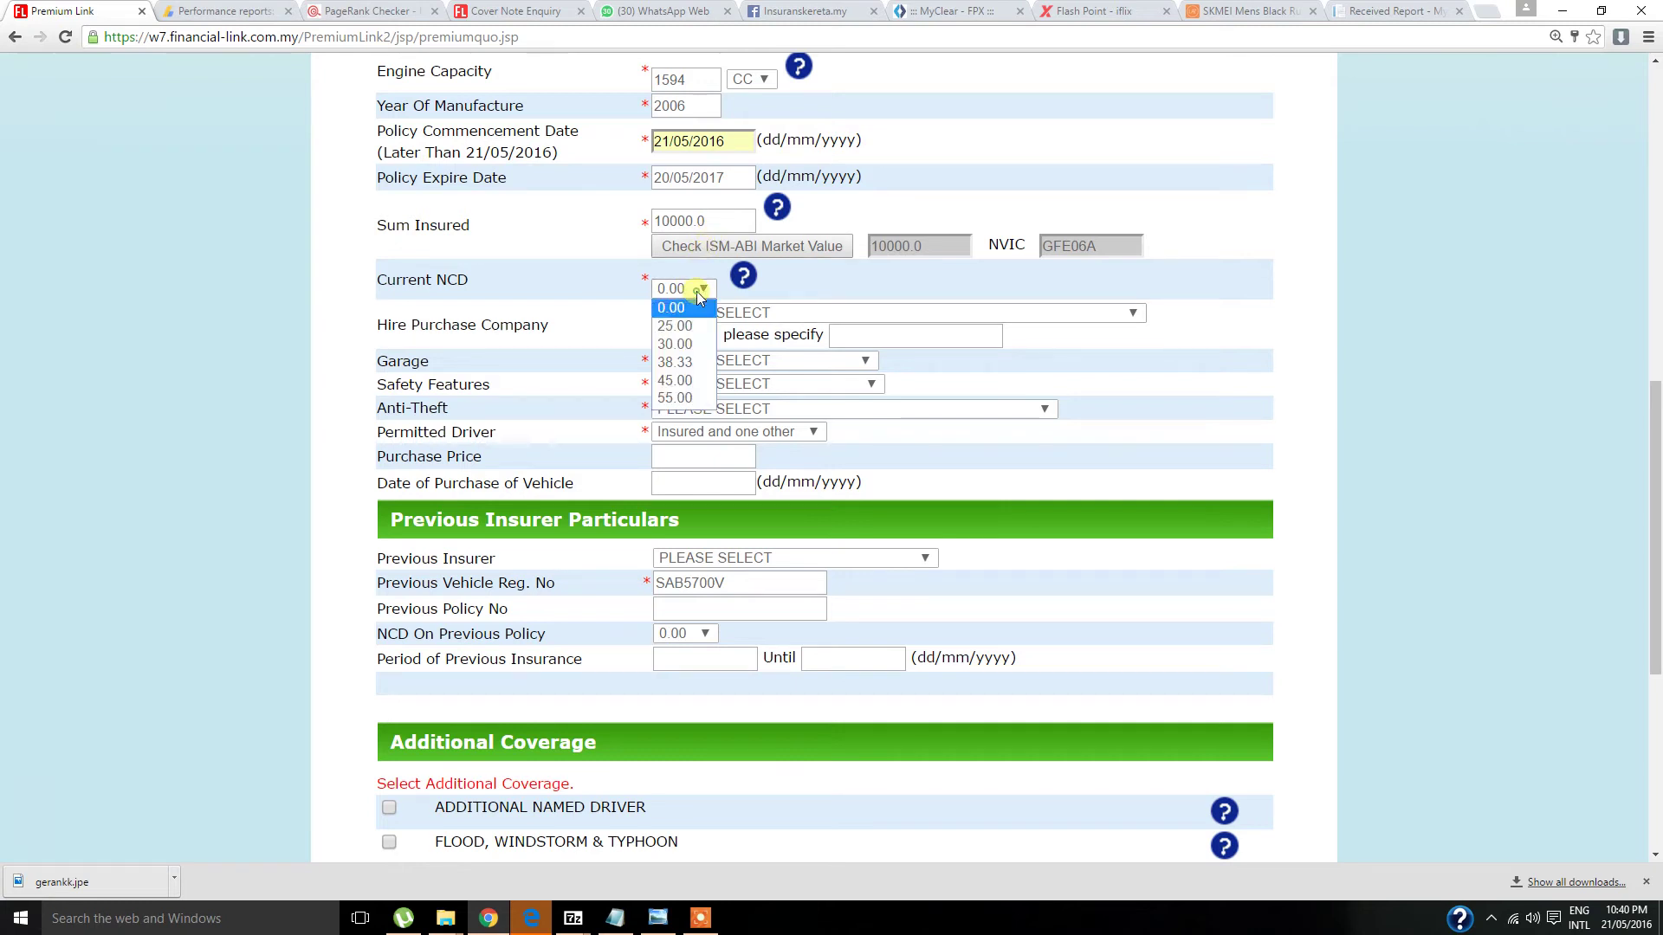
left_click(675, 362)
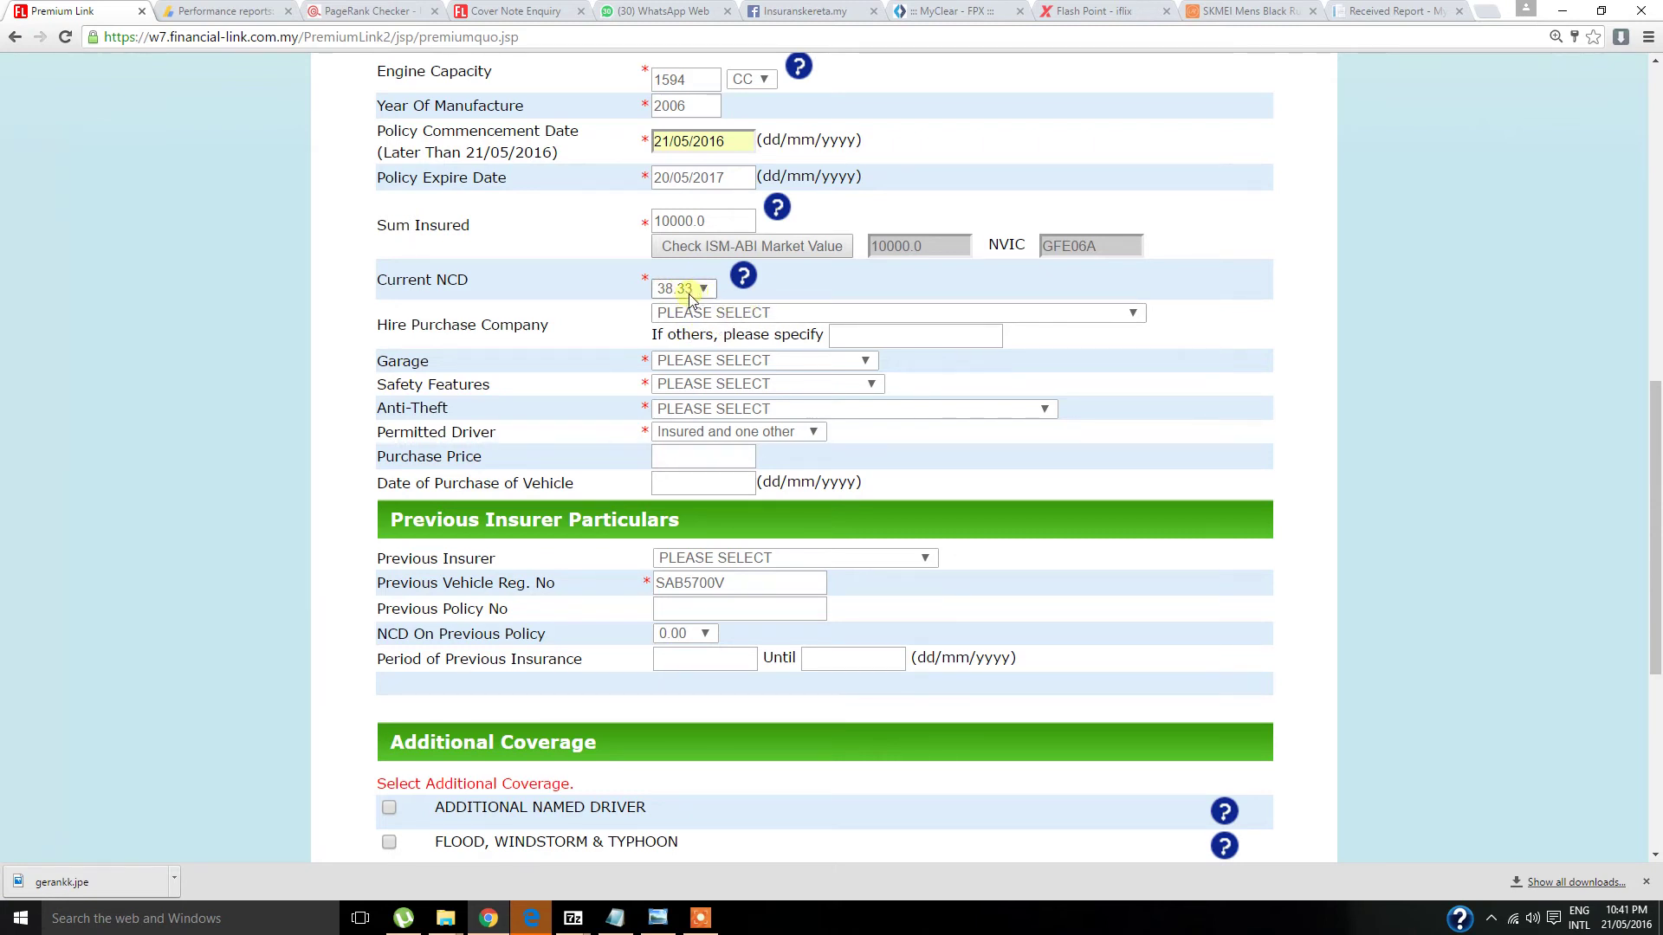
- Set Parking Lot - Covered, ABS & Airbags 1, factory-fitted alarm, and keep 'Insured and one other' drivers
scroll(688, 294, "down", 1)
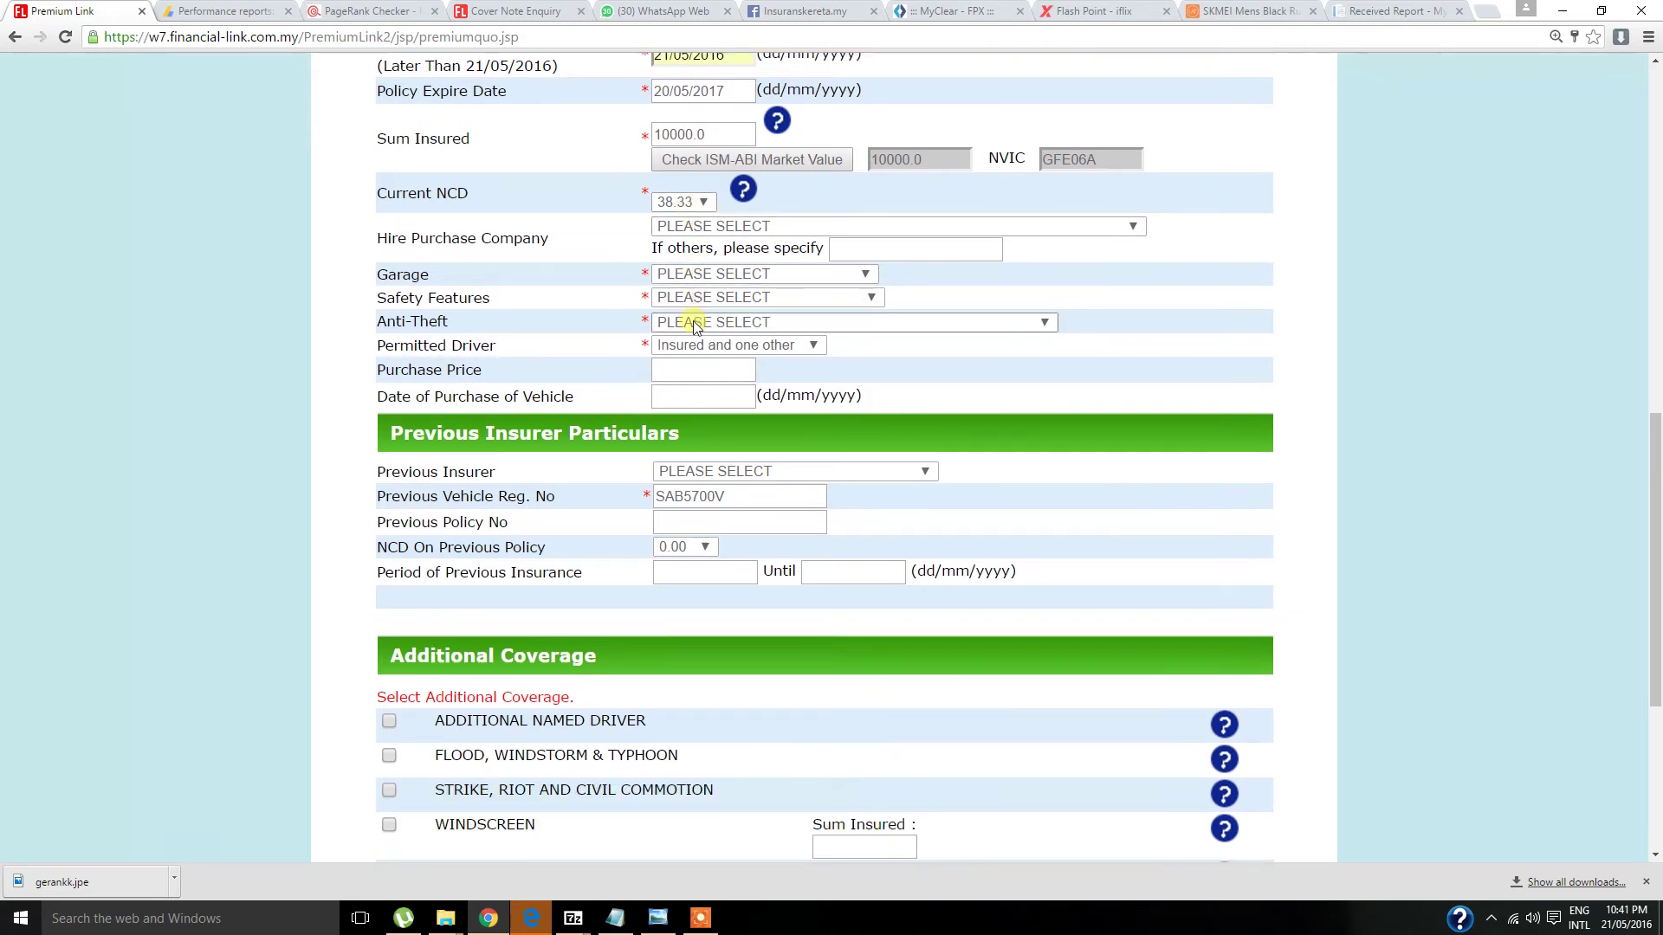
left_click(745, 273)
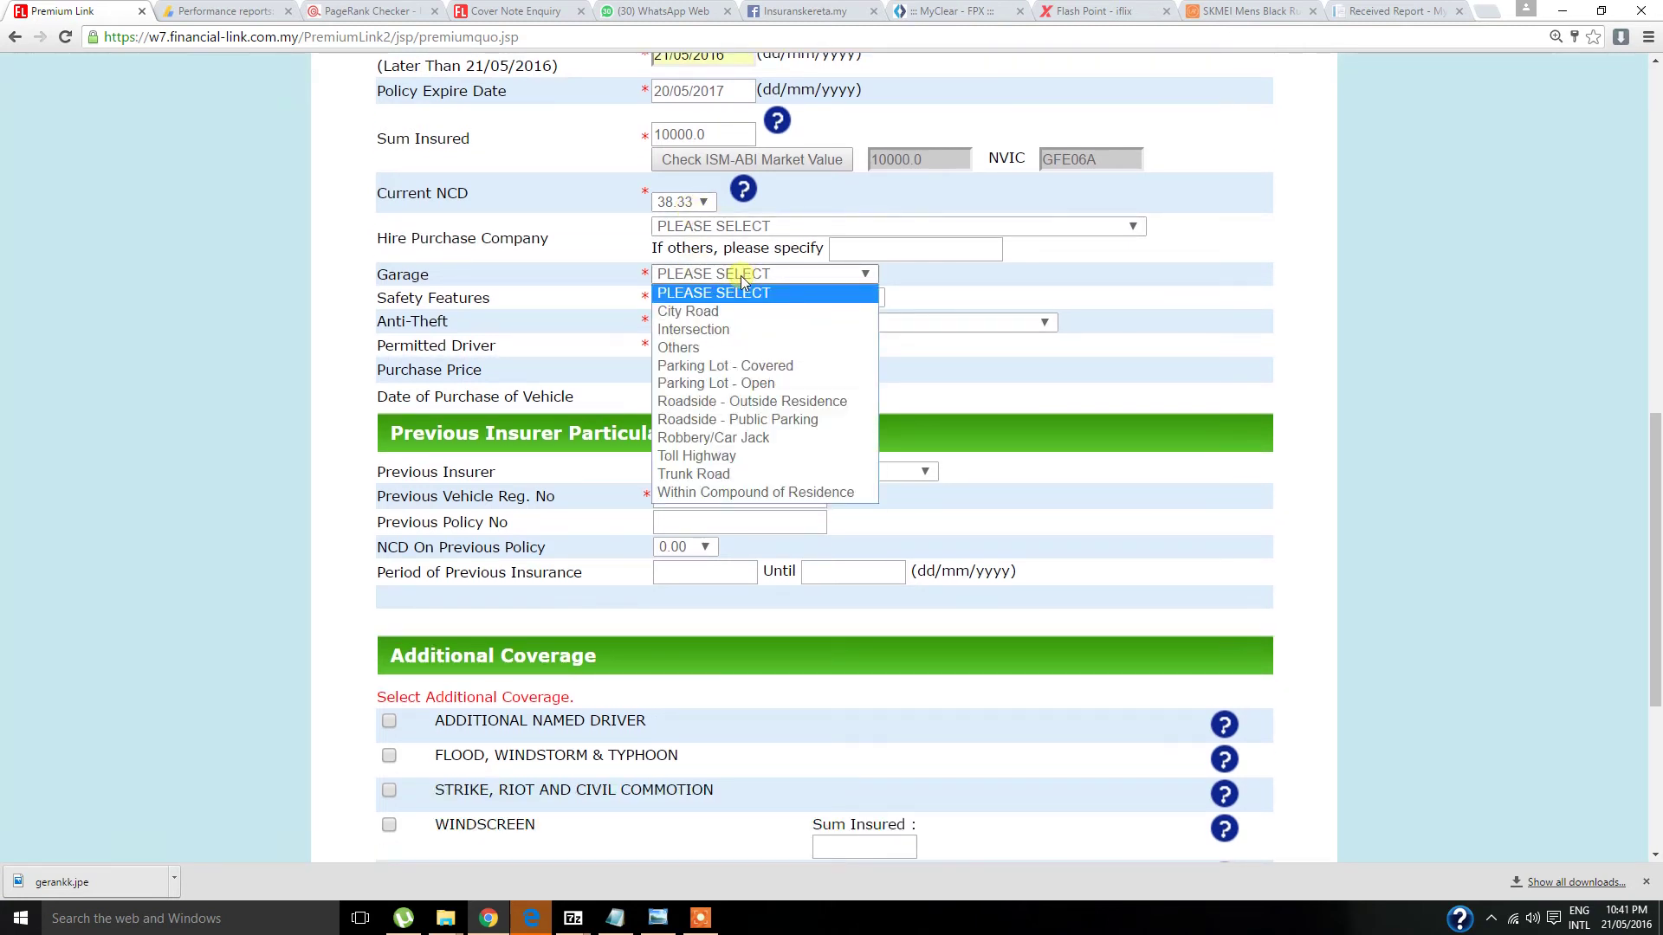
left_click(760, 365)
left_click(777, 300)
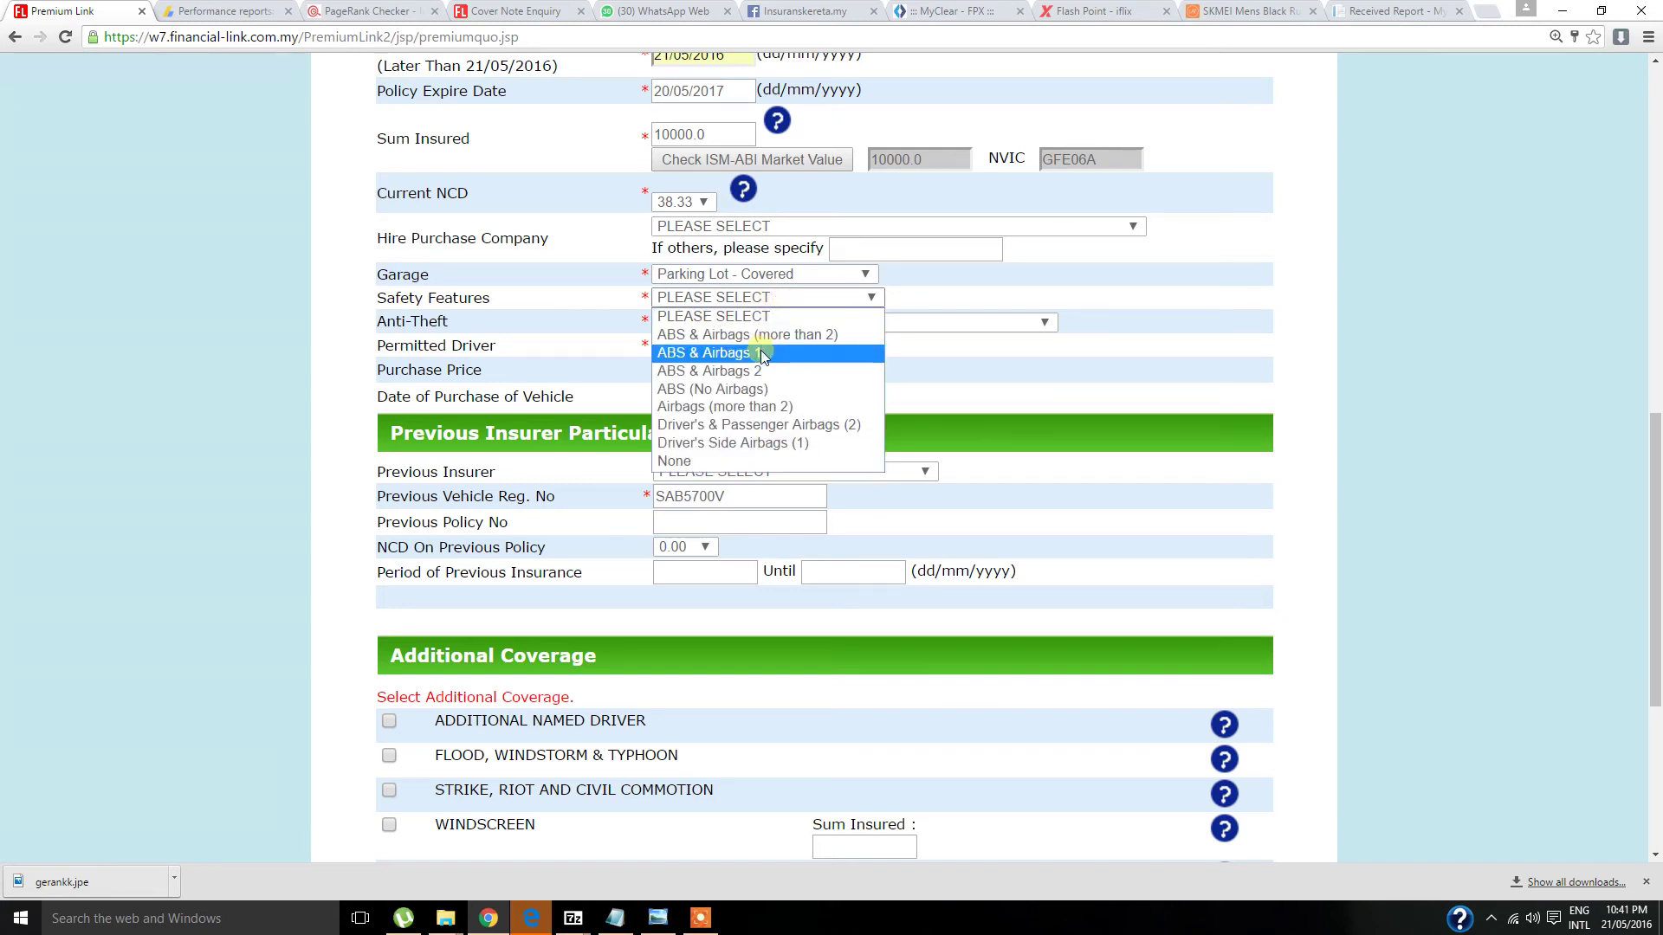
left_click(760, 355)
left_click(741, 325)
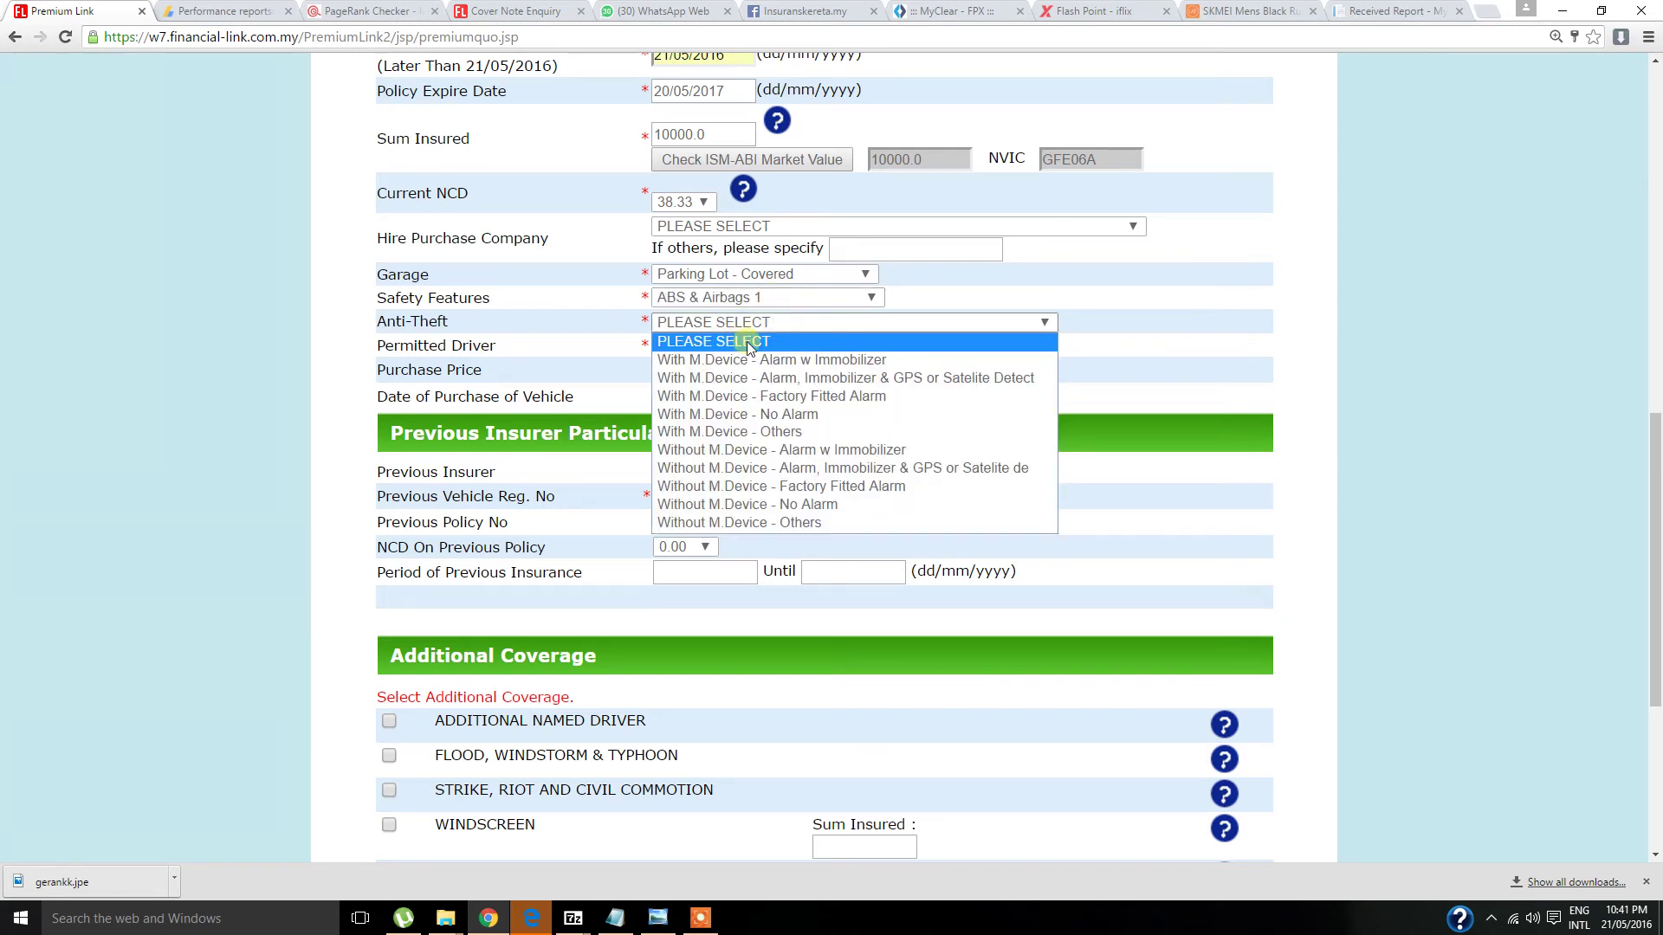
left_click(762, 396)
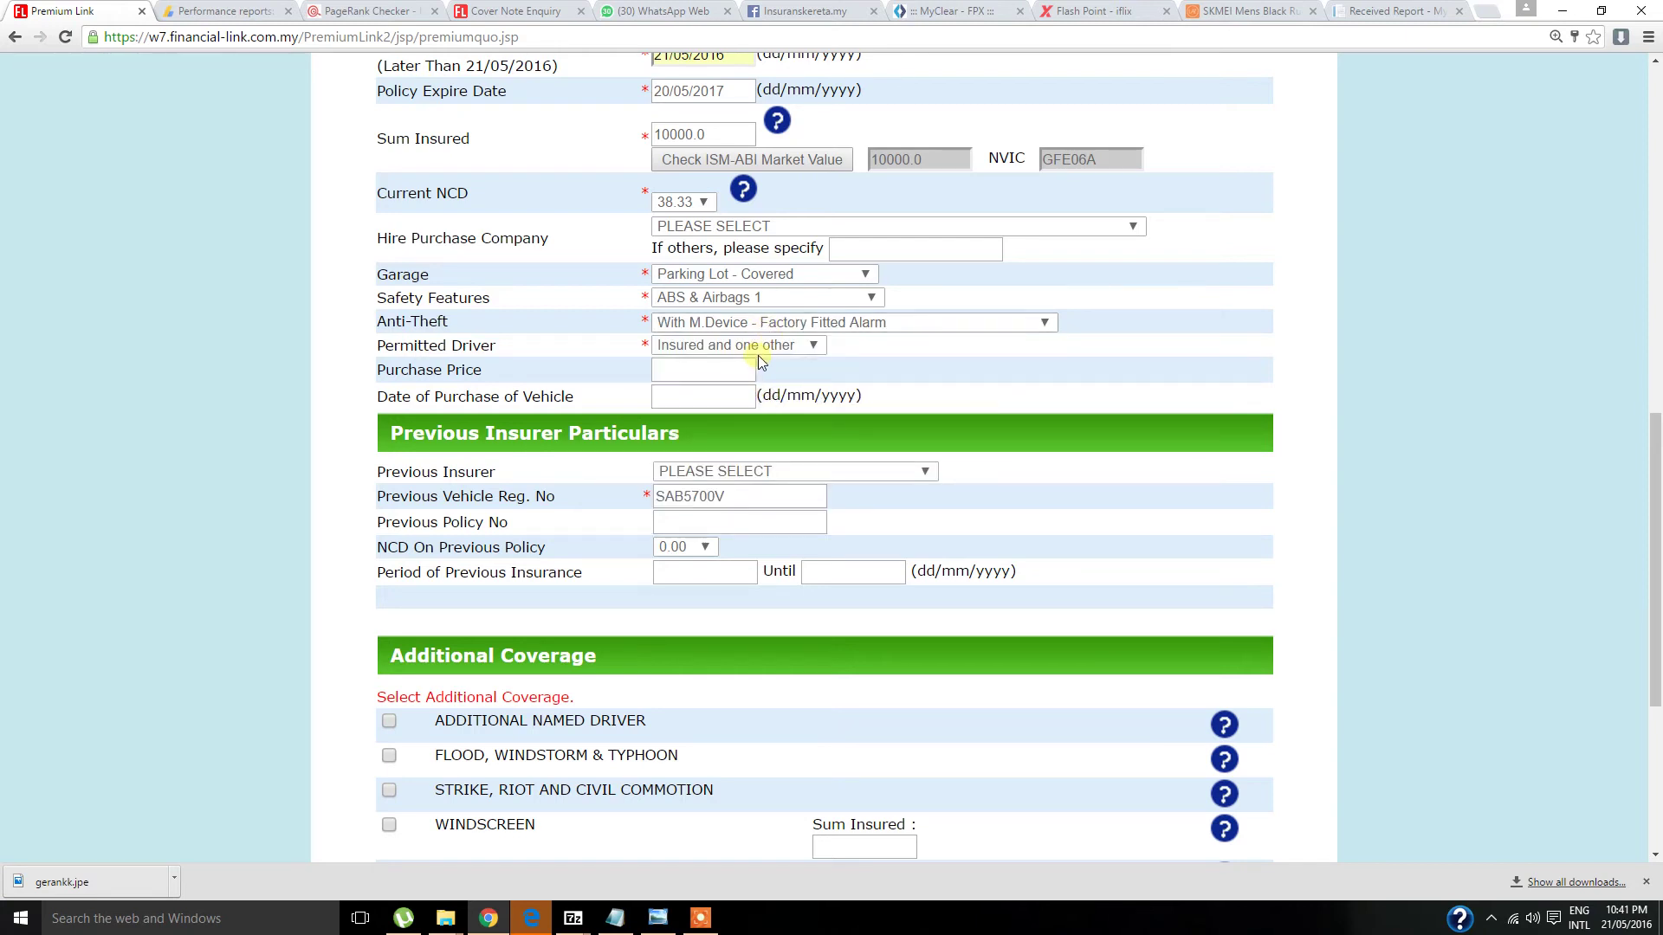
left_click(792, 346)
left_click(791, 345)
- Set the previous insurer to Etiqa Insurance Bhd and the previous policy NCD to 30.00
scroll(927, 352, "down", 1)
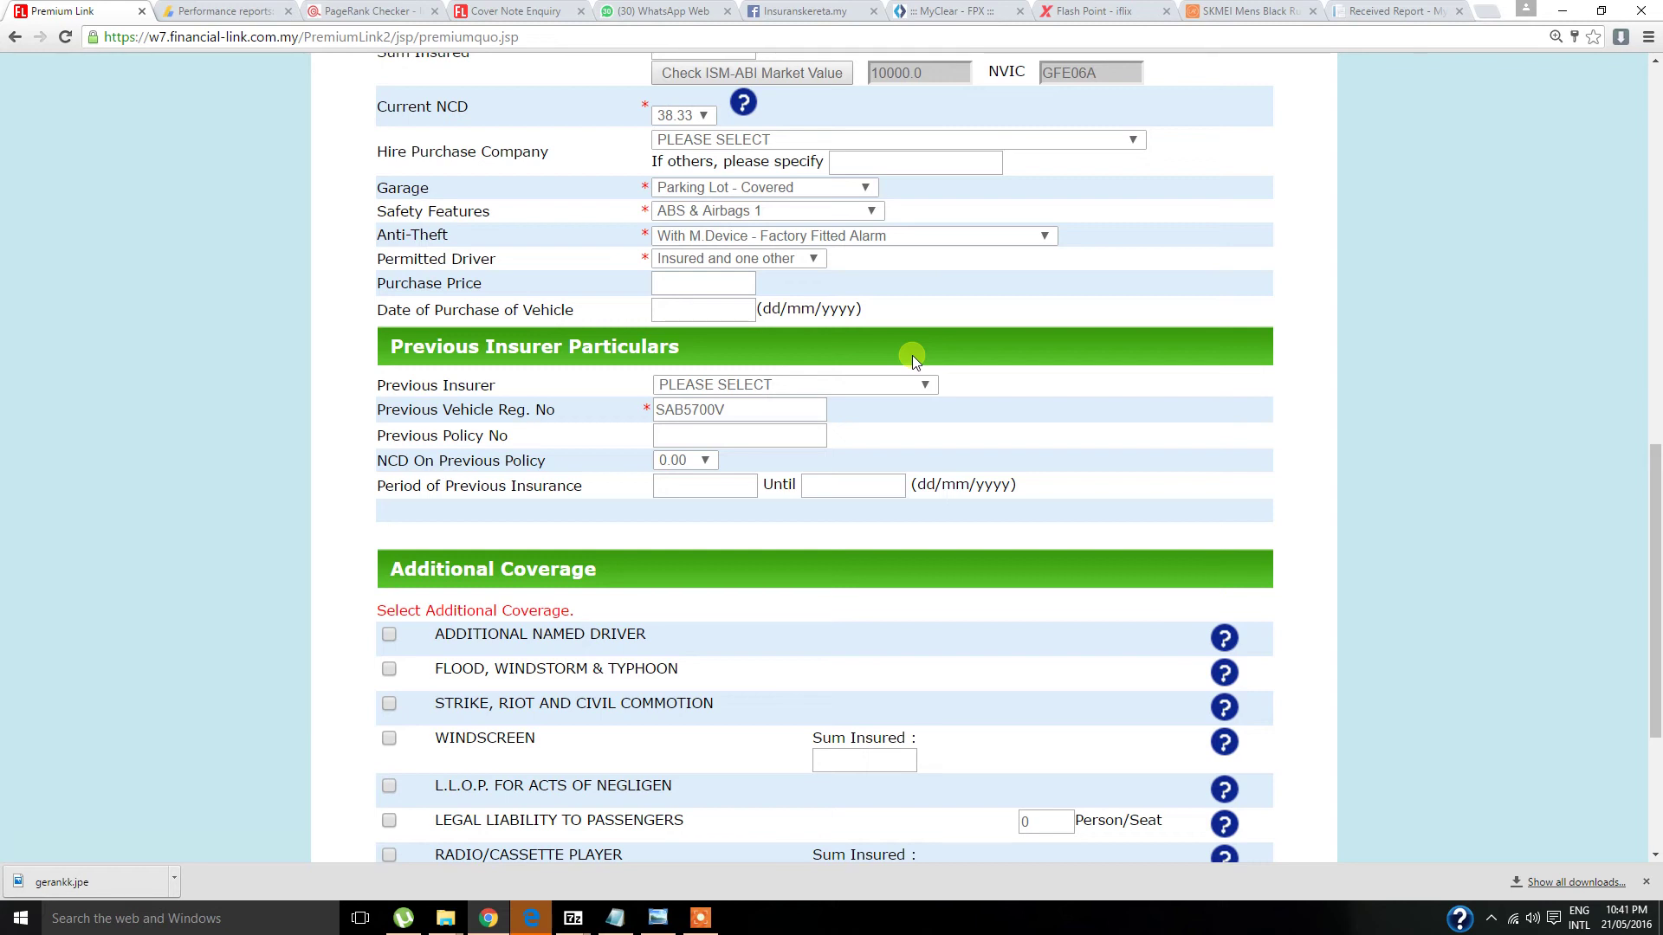
scroll(912, 355, "down", 1)
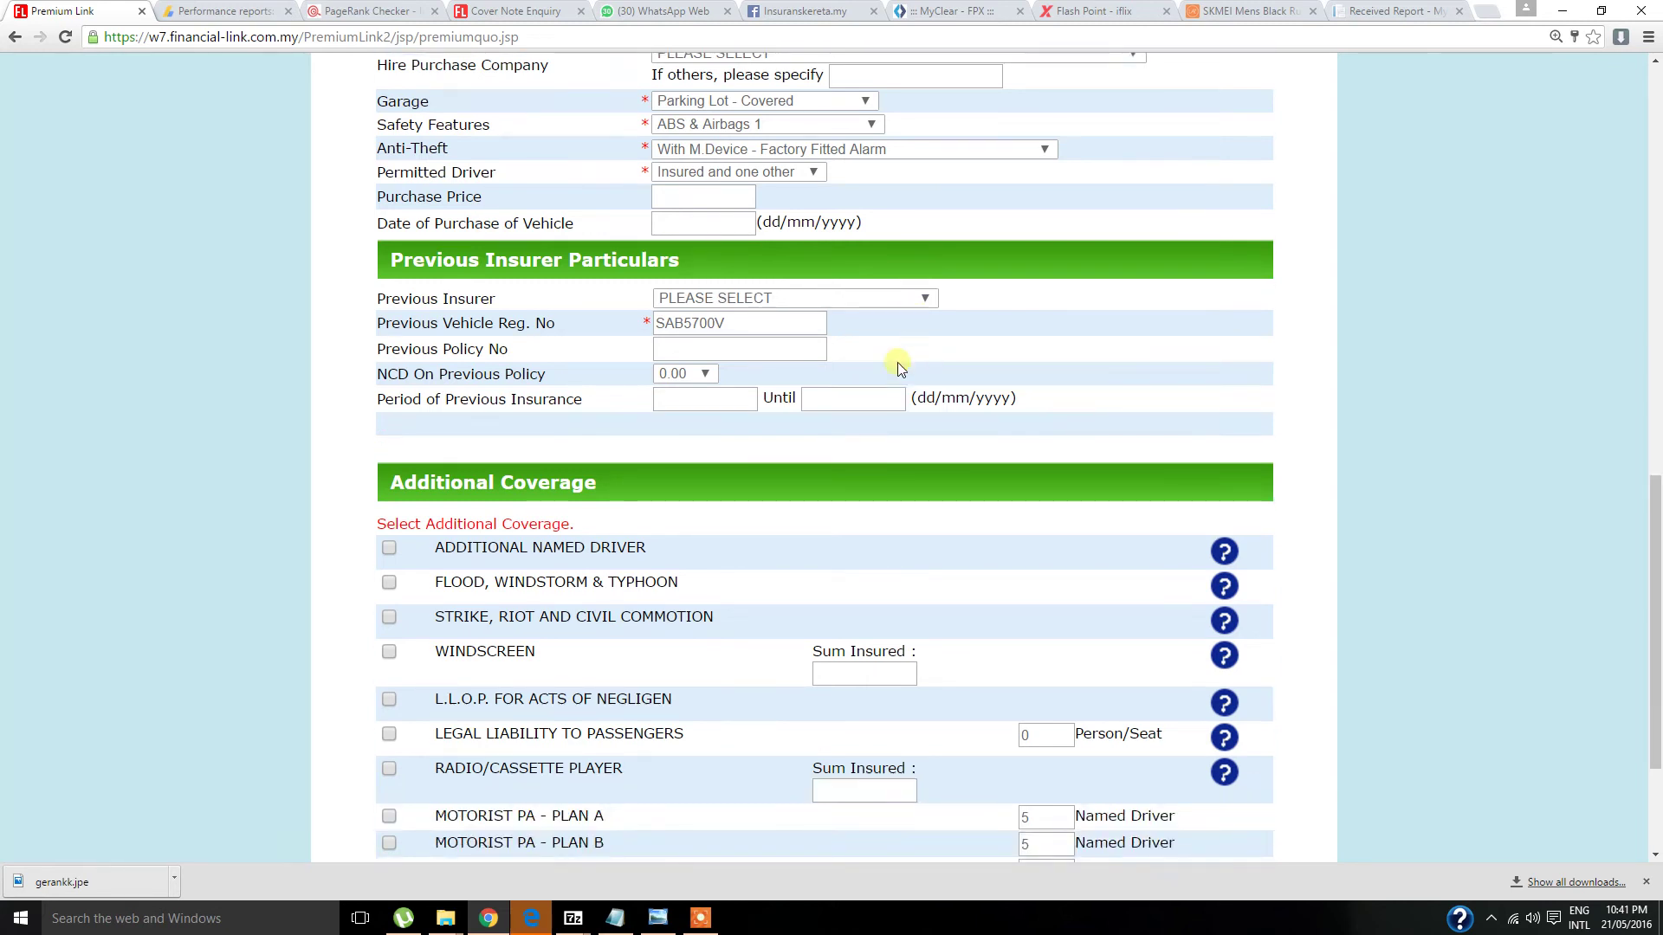
left_click(790, 303)
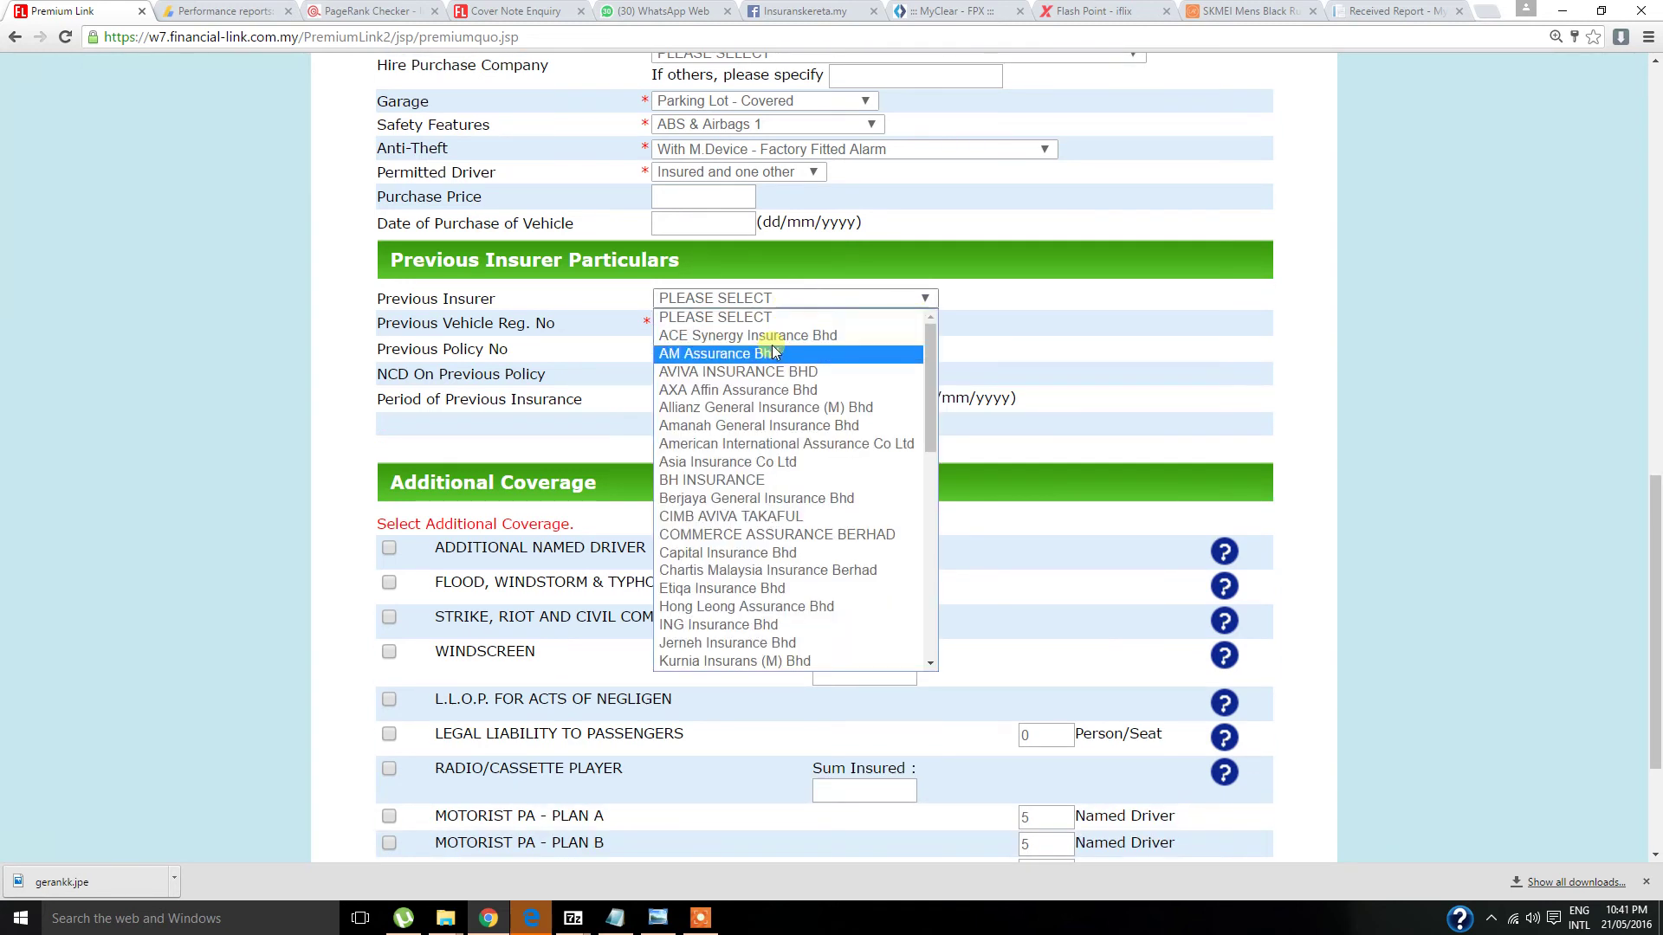
key("e")
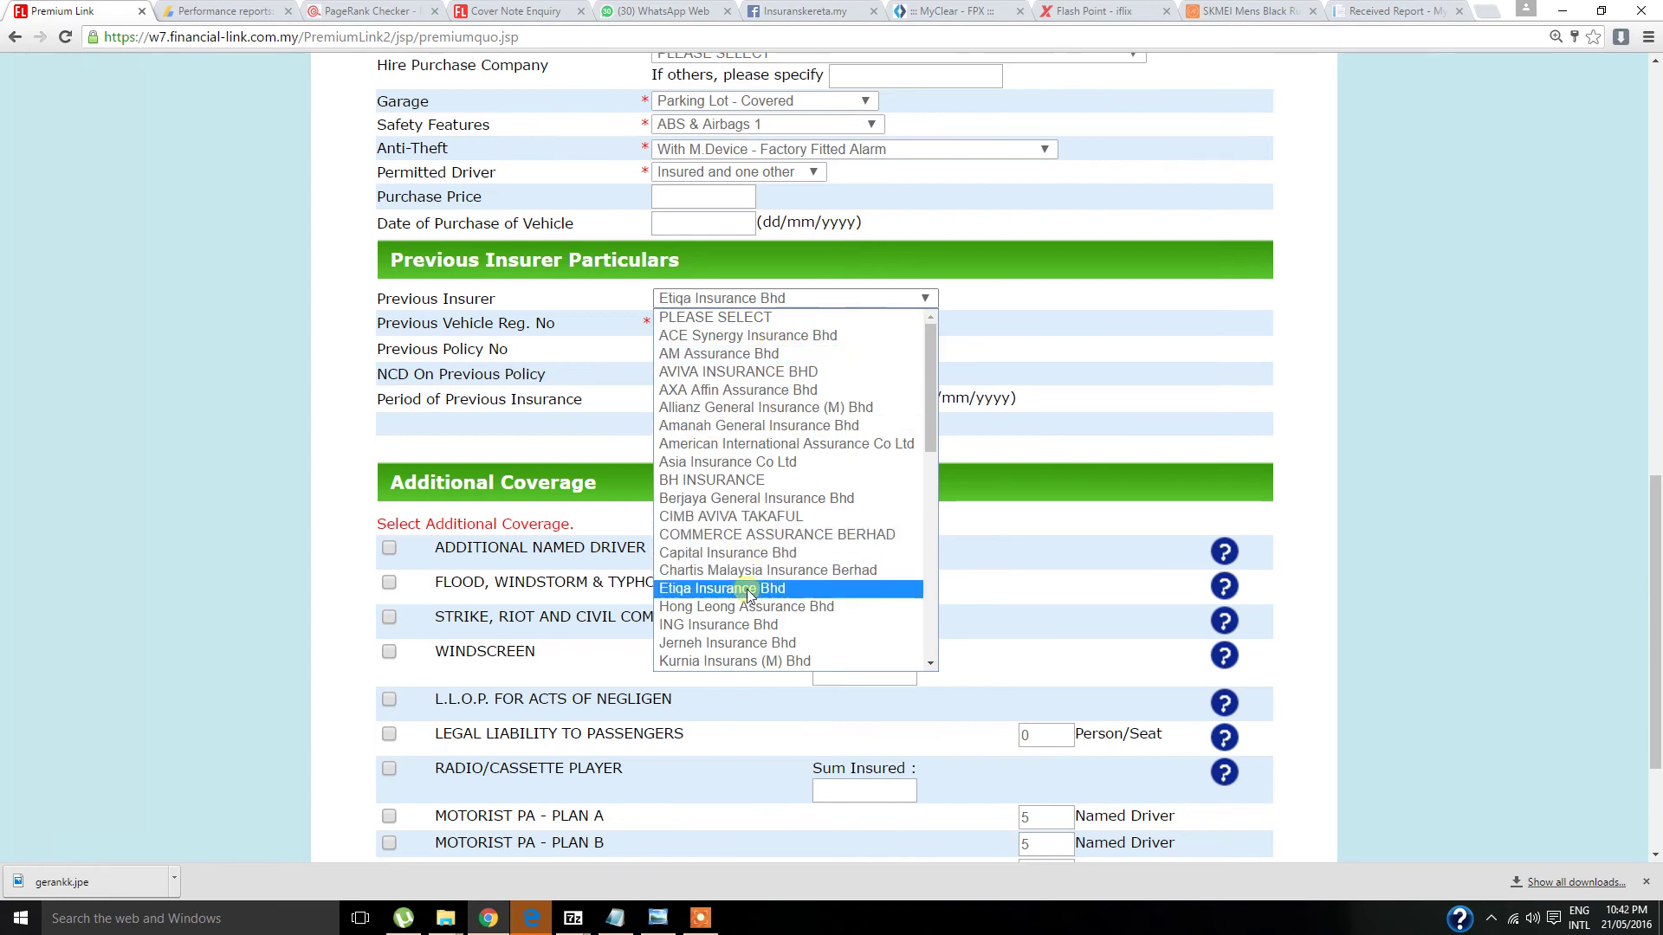
left_click(750, 589)
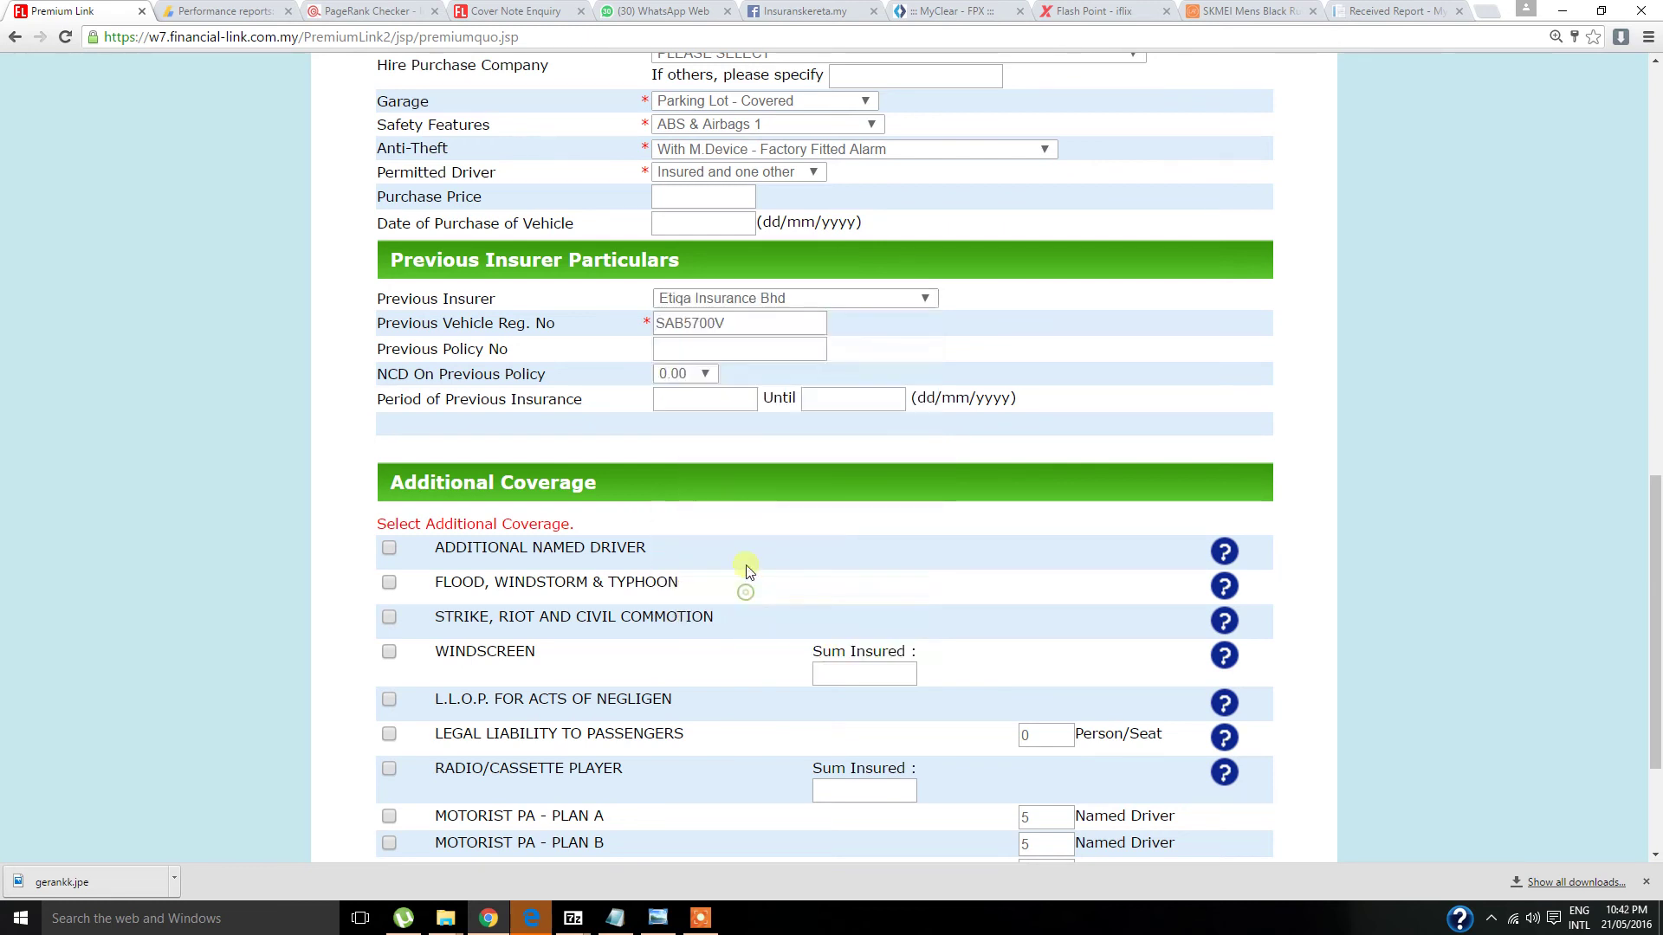
left_click(702, 375)
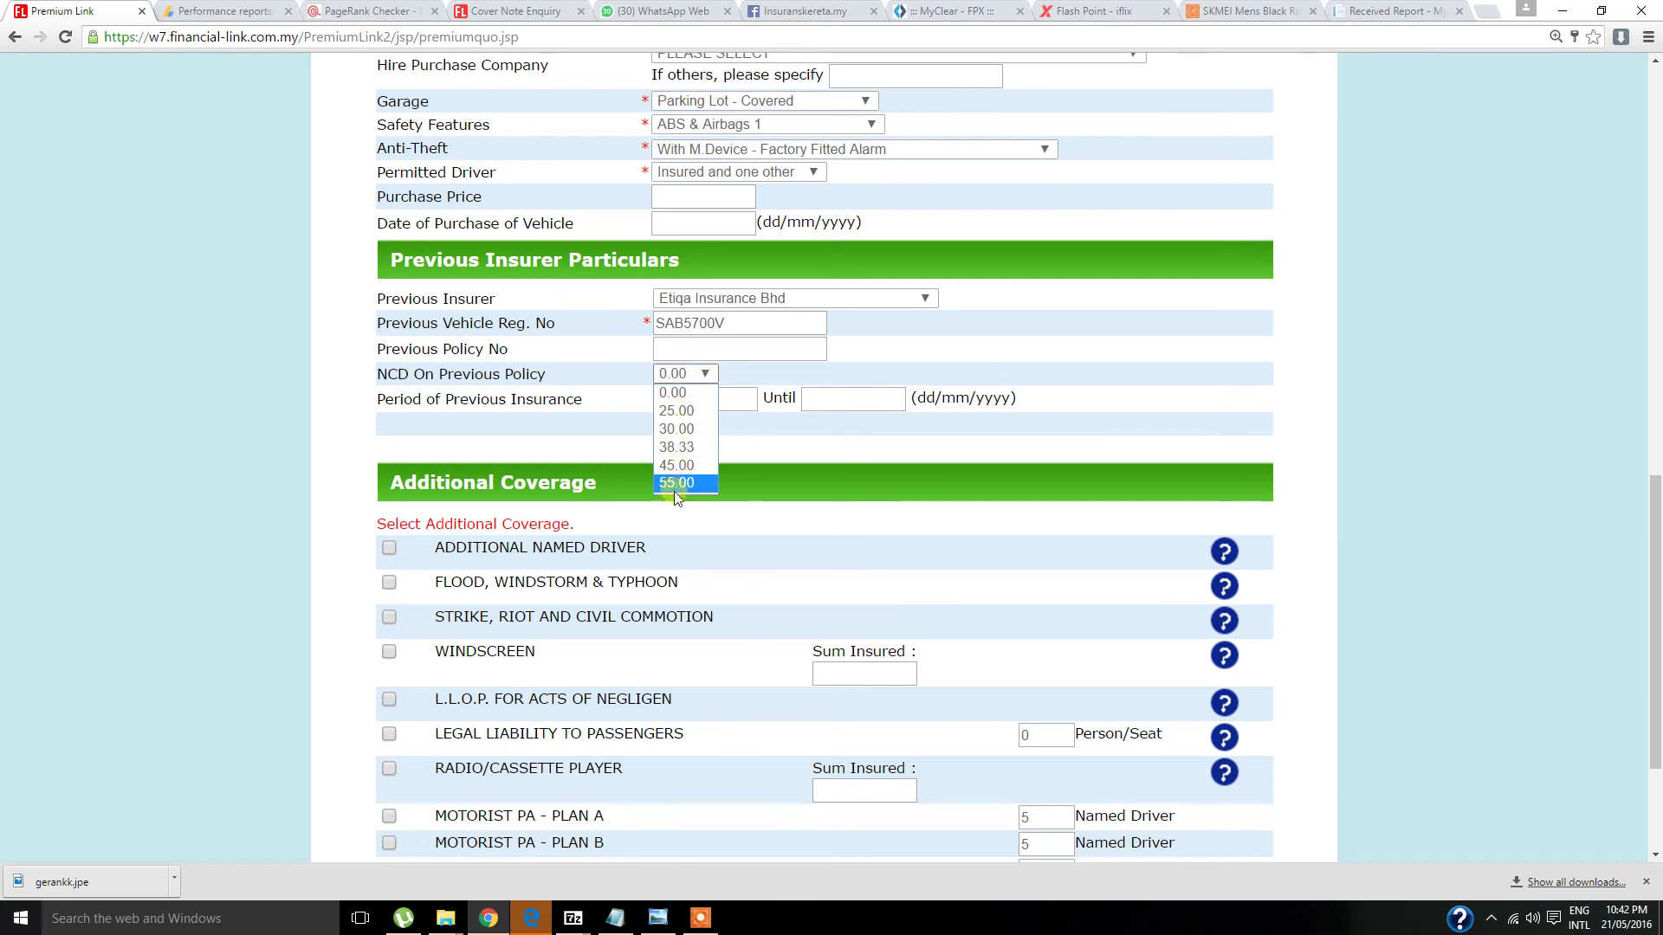
left_click(680, 428)
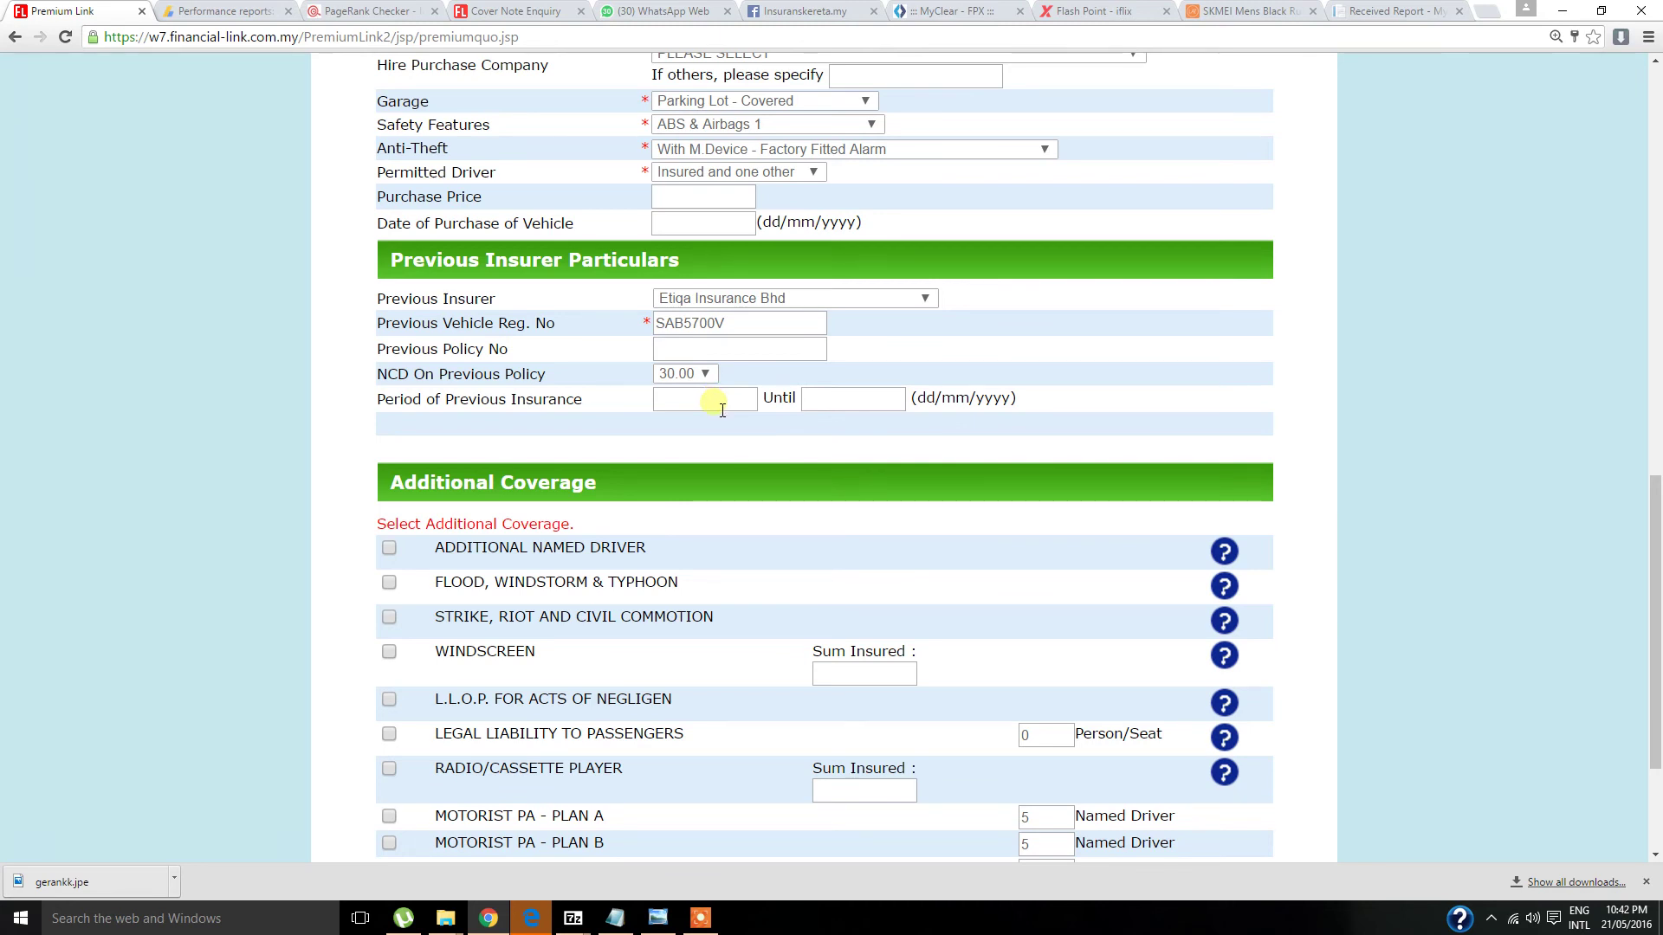
- Copy the commencement date into the previous insurance period, giving 21/05/2015 until 20/05/2016
scroll(722, 409, "up", 4)
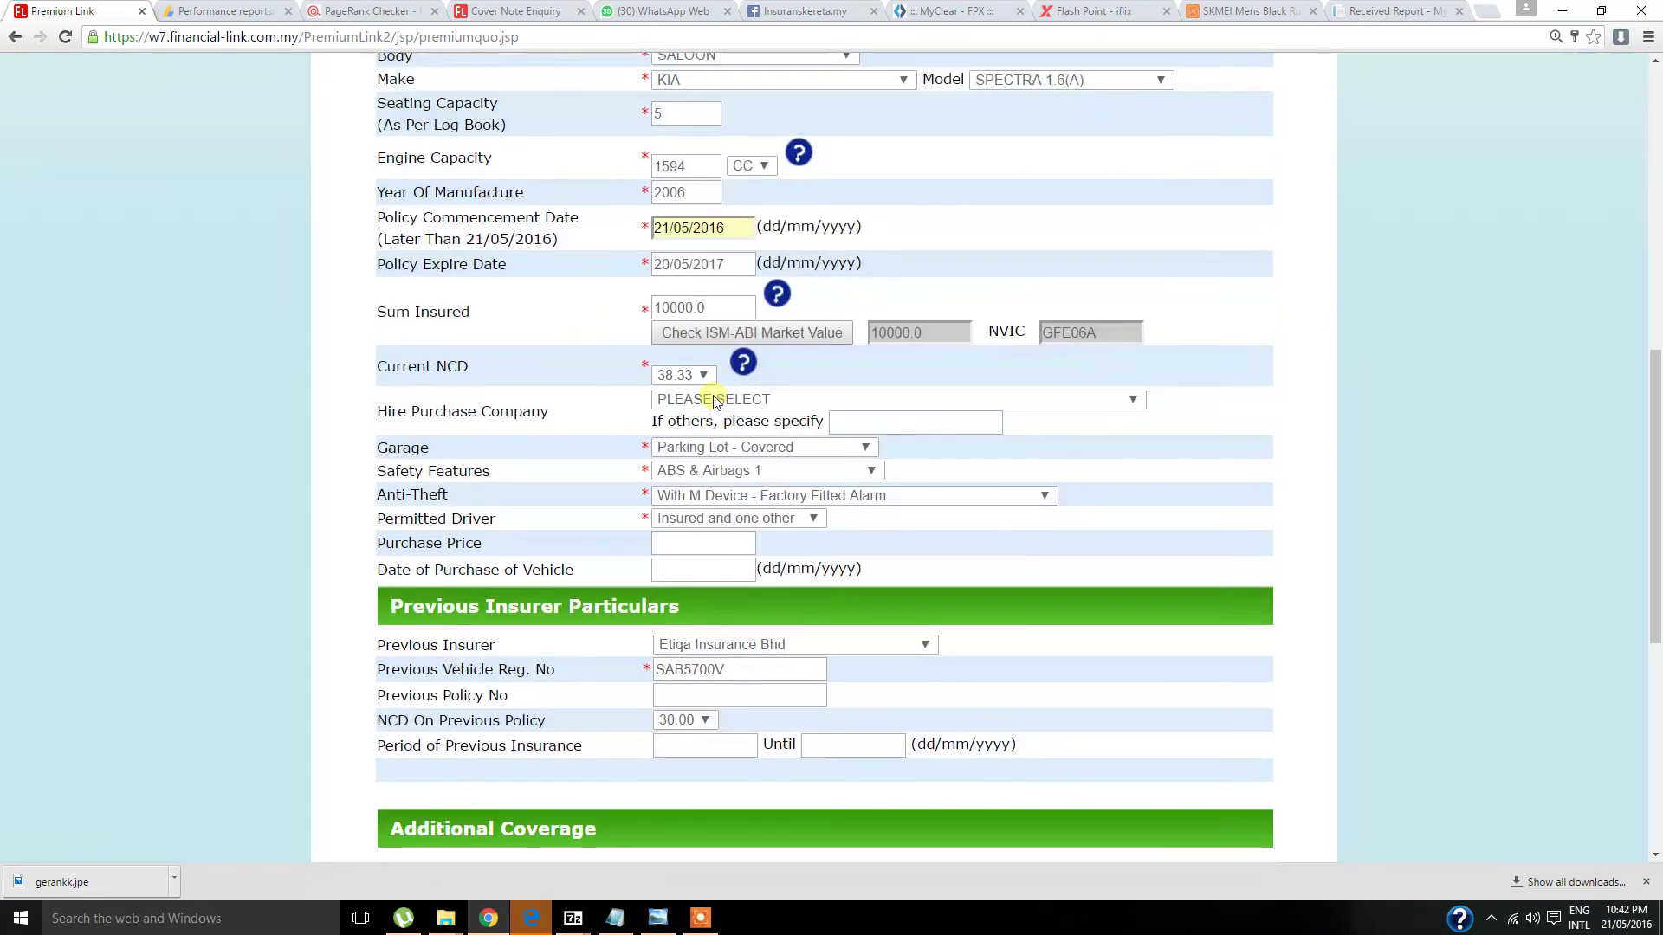
left_click(740, 230)
double_click(736, 230)
key("ctrl+c")
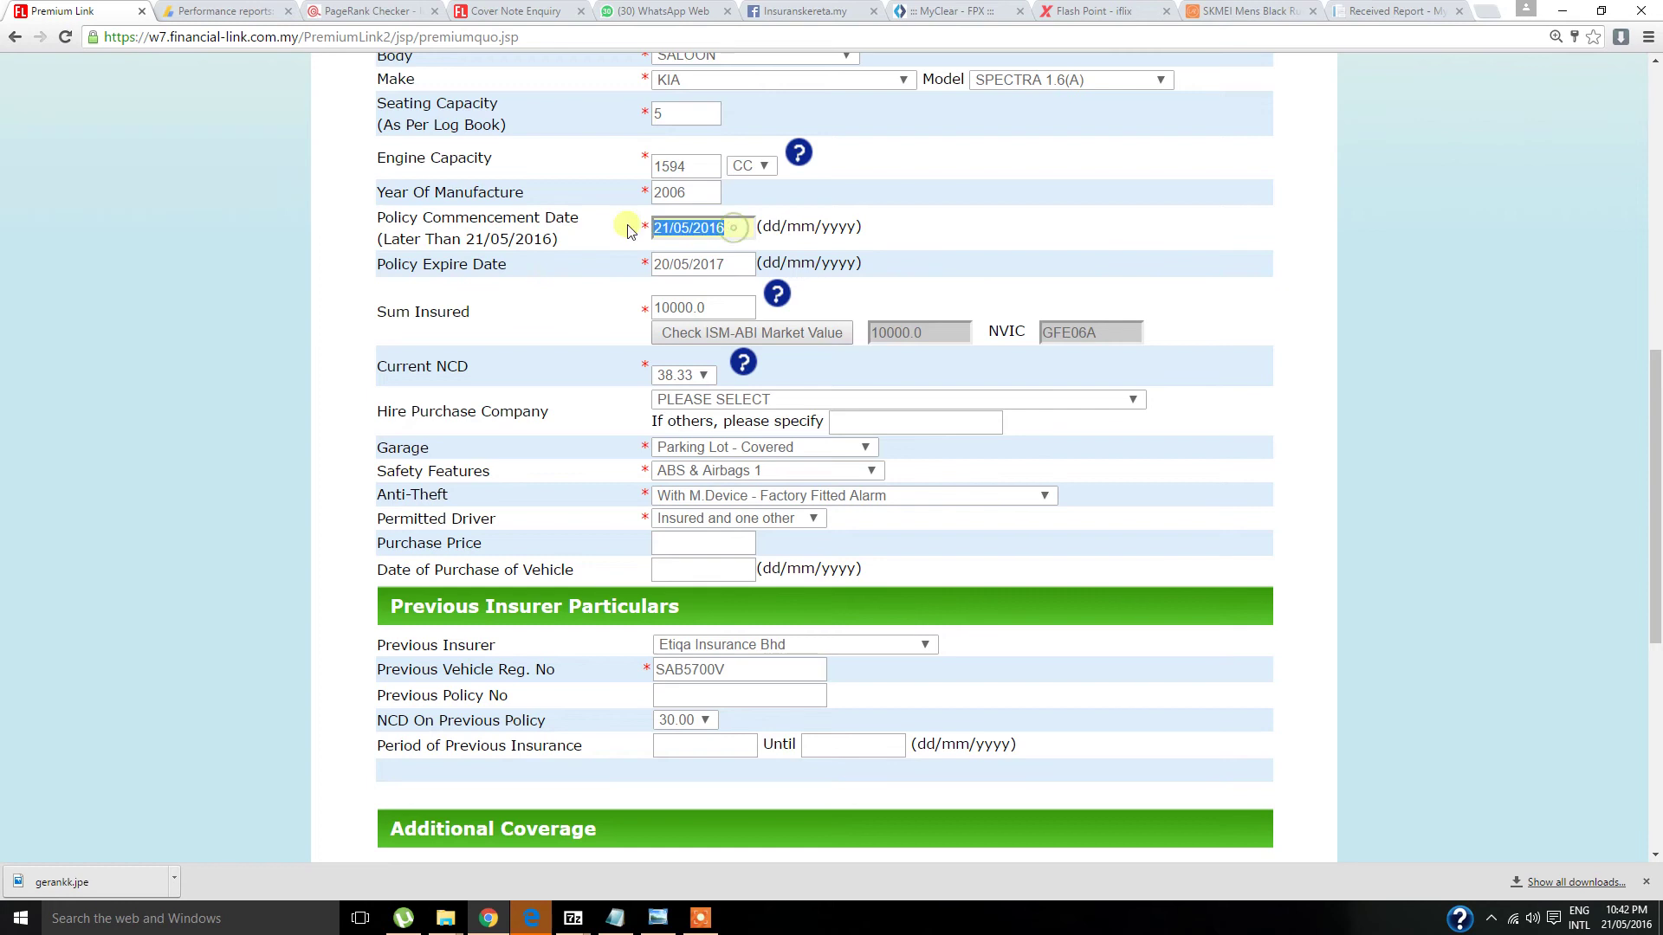
scroll(602, 394, "down", 3)
left_click(689, 485)
key("ctrl+v")
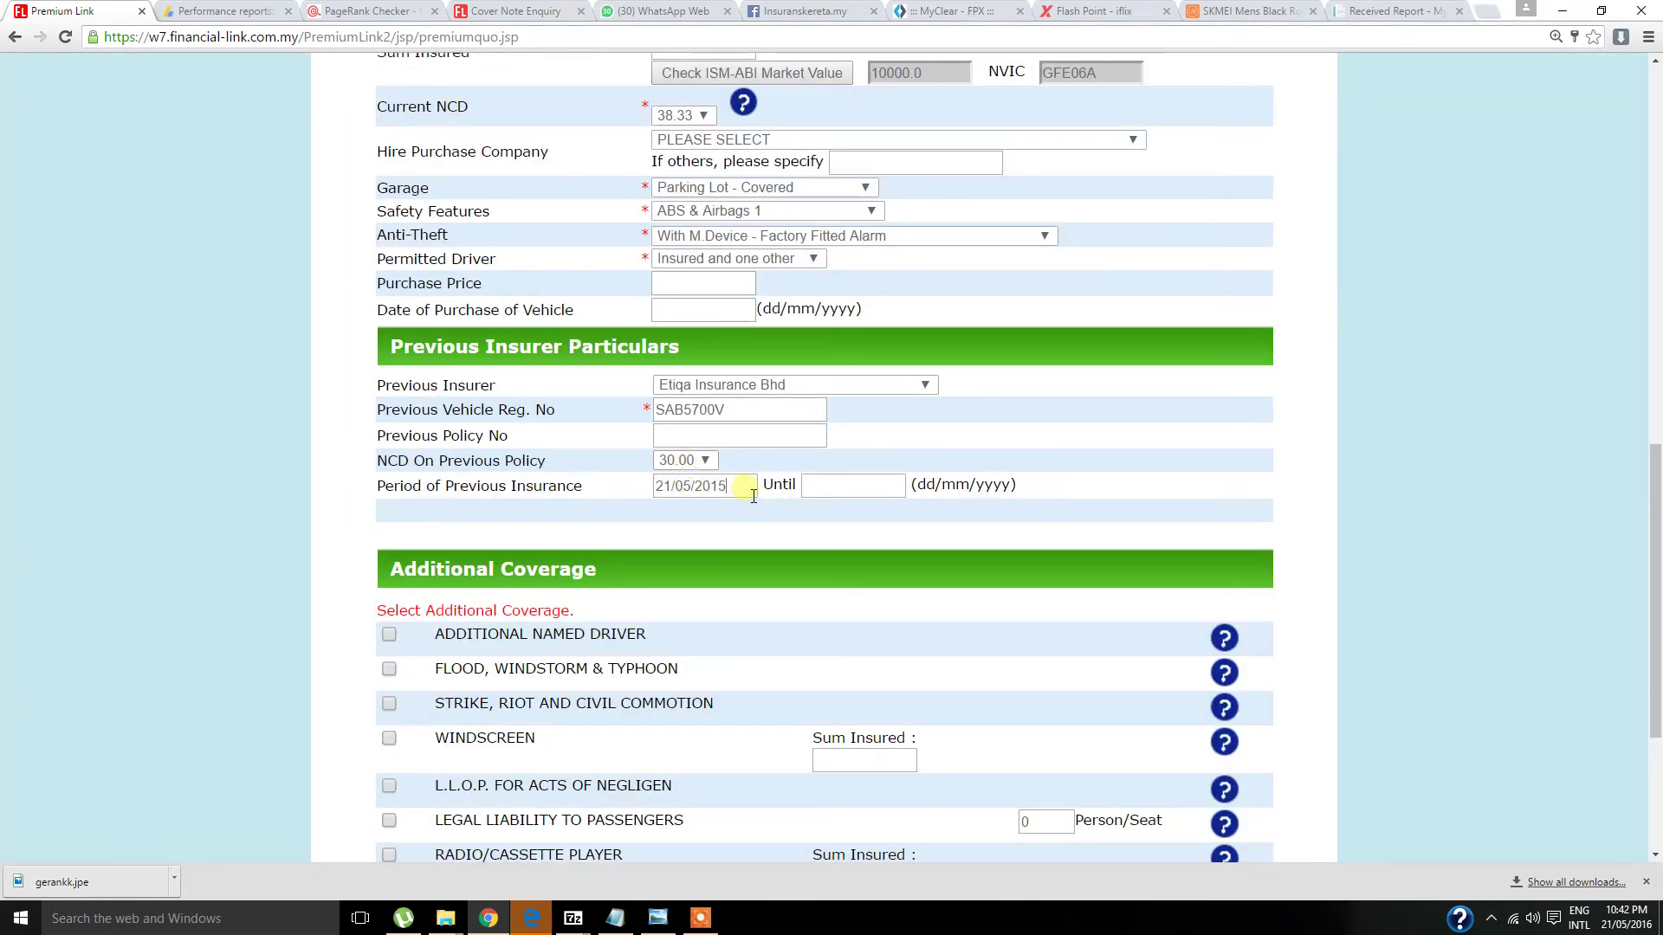
left_click(1009, 436)
scroll(857, 498, "down", 3)
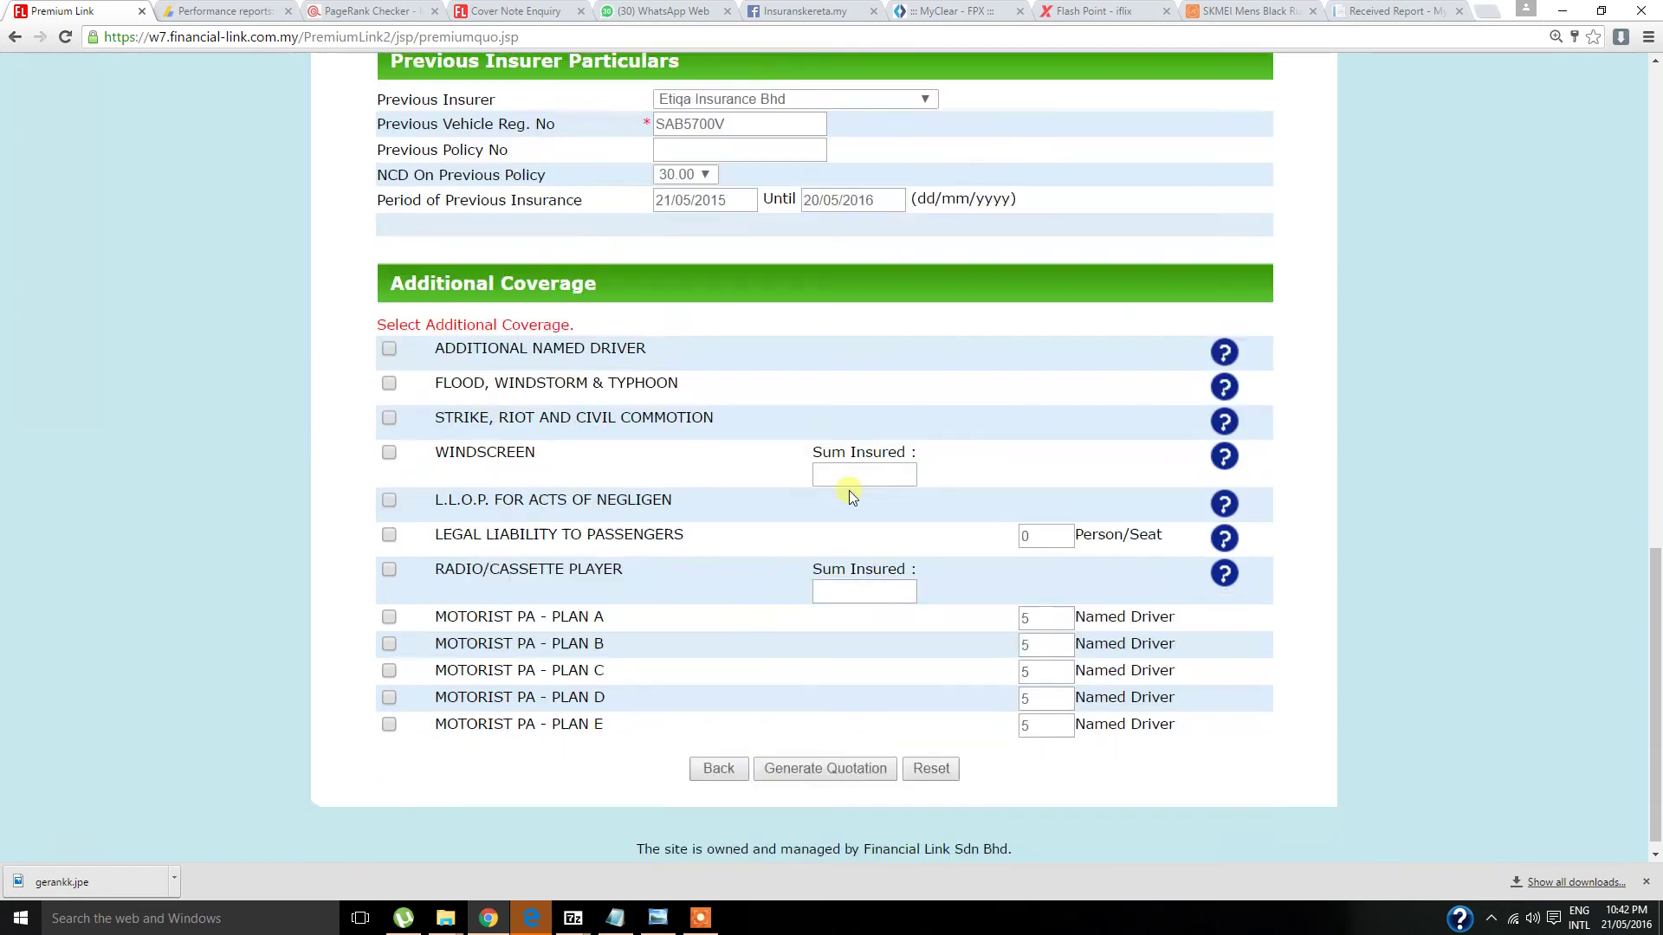
- Tick and then untick the Additional Named Driver coverage
left_click(389, 334)
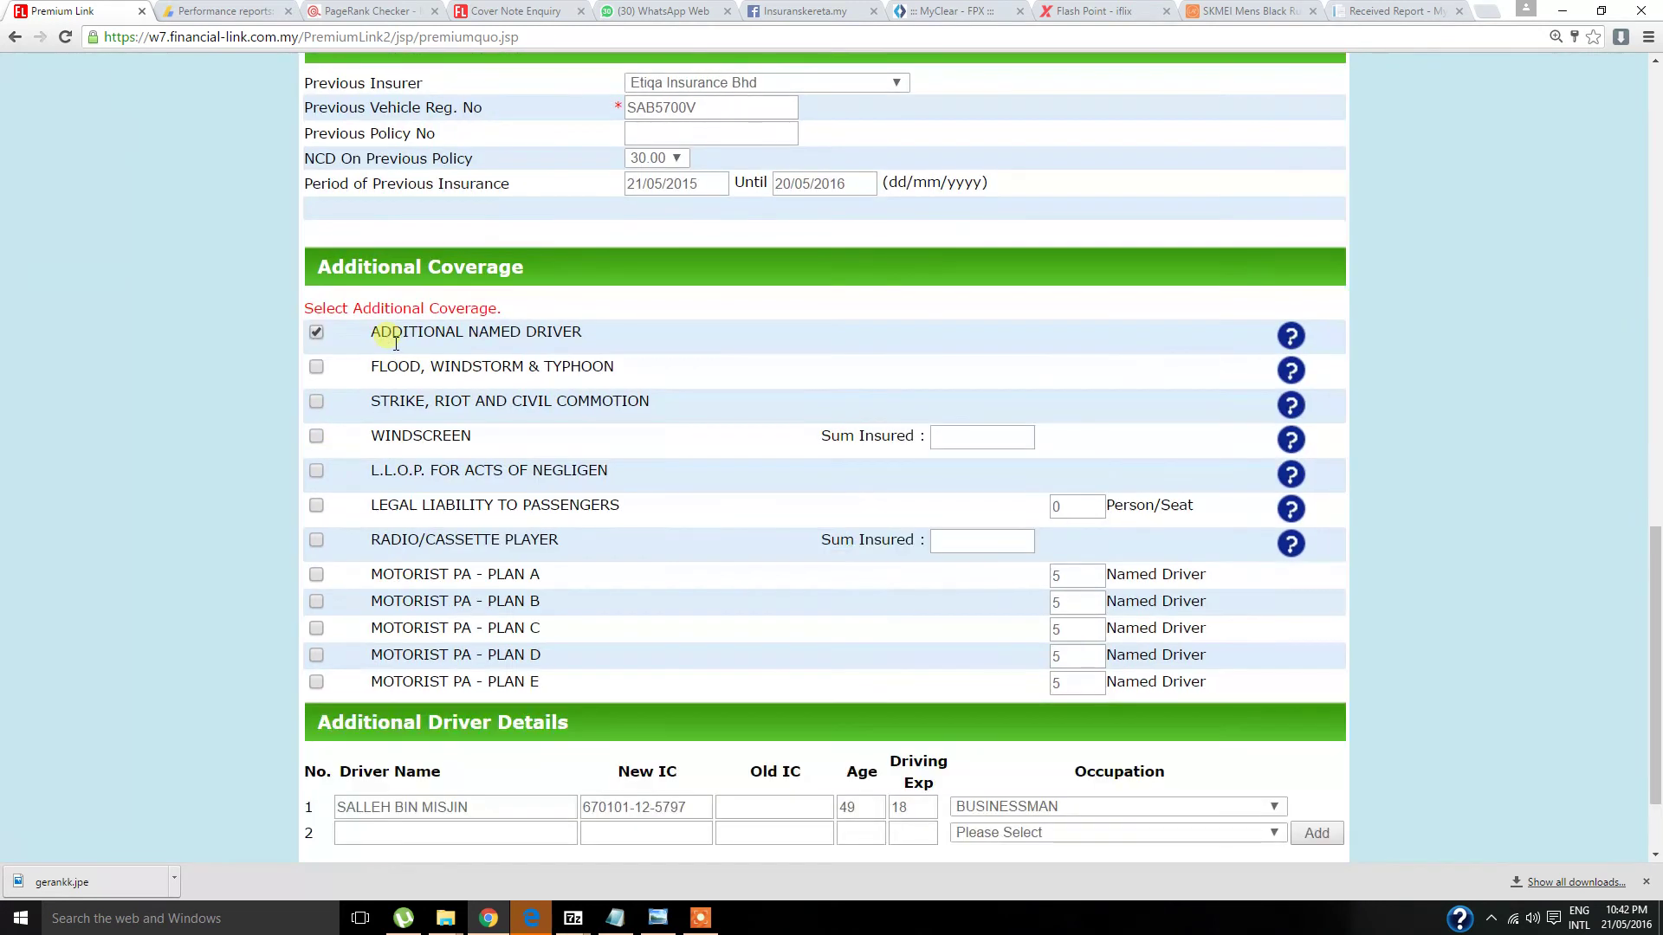
scroll(475, 366, "down", 2)
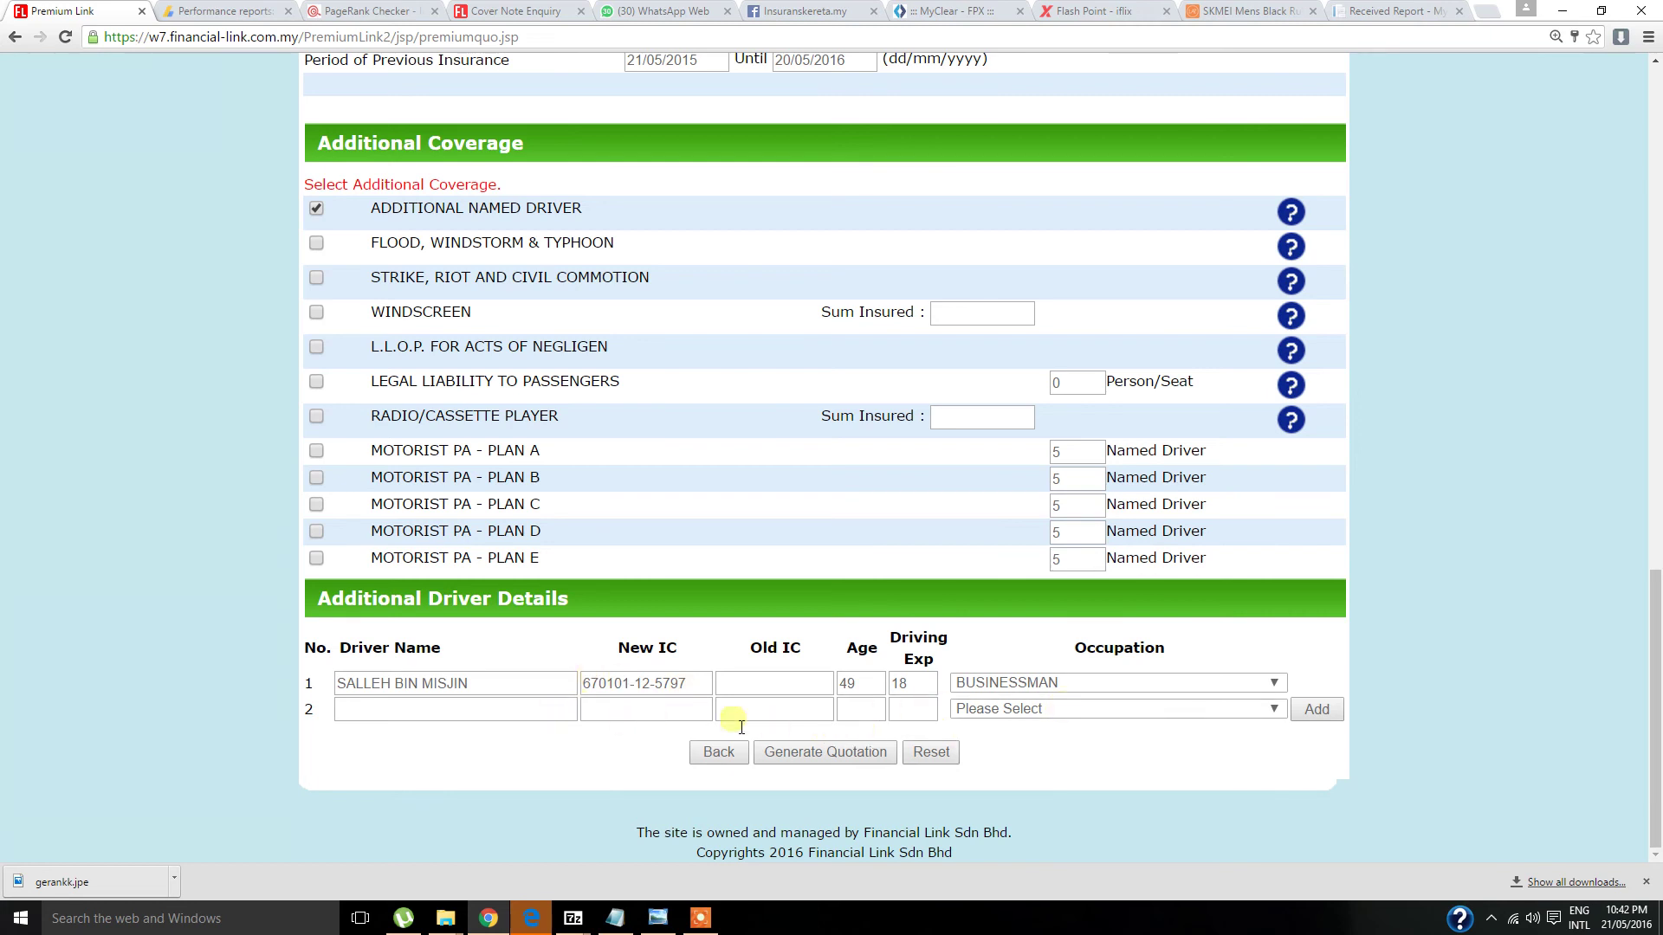
left_click(316, 209)
- Enter 1000 as the Windscreen sum insured, then untick Windscreen coverage
left_click(388, 436)
left_click(845, 457)
type("1000")
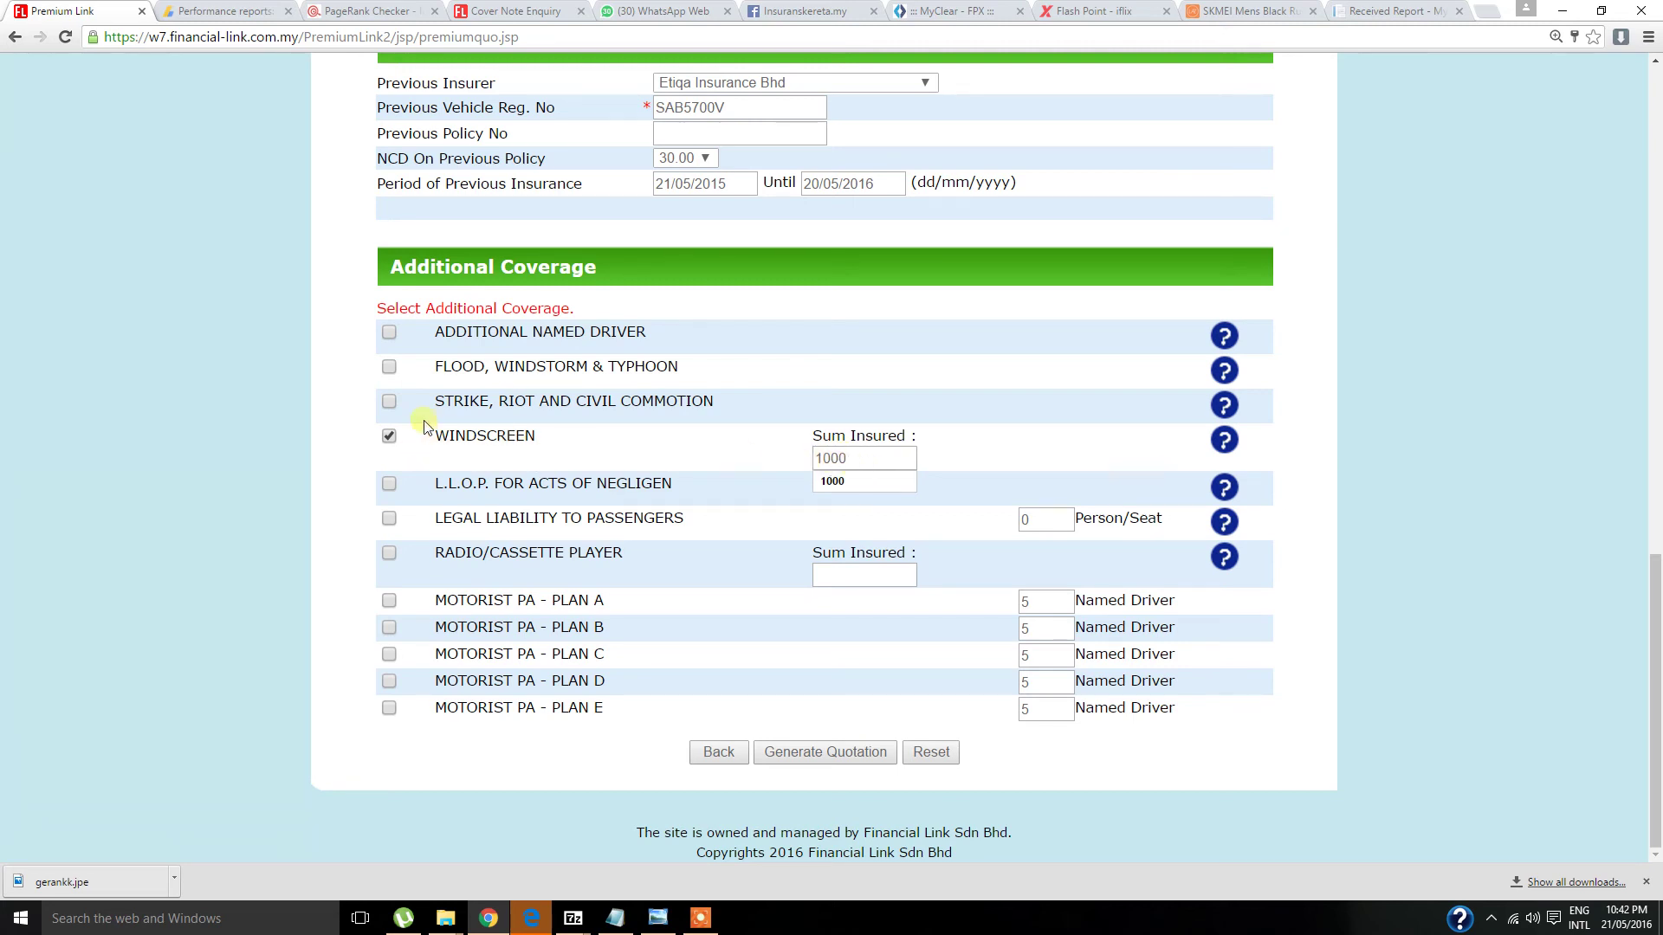
left_click(391, 439)
left_click(391, 439)
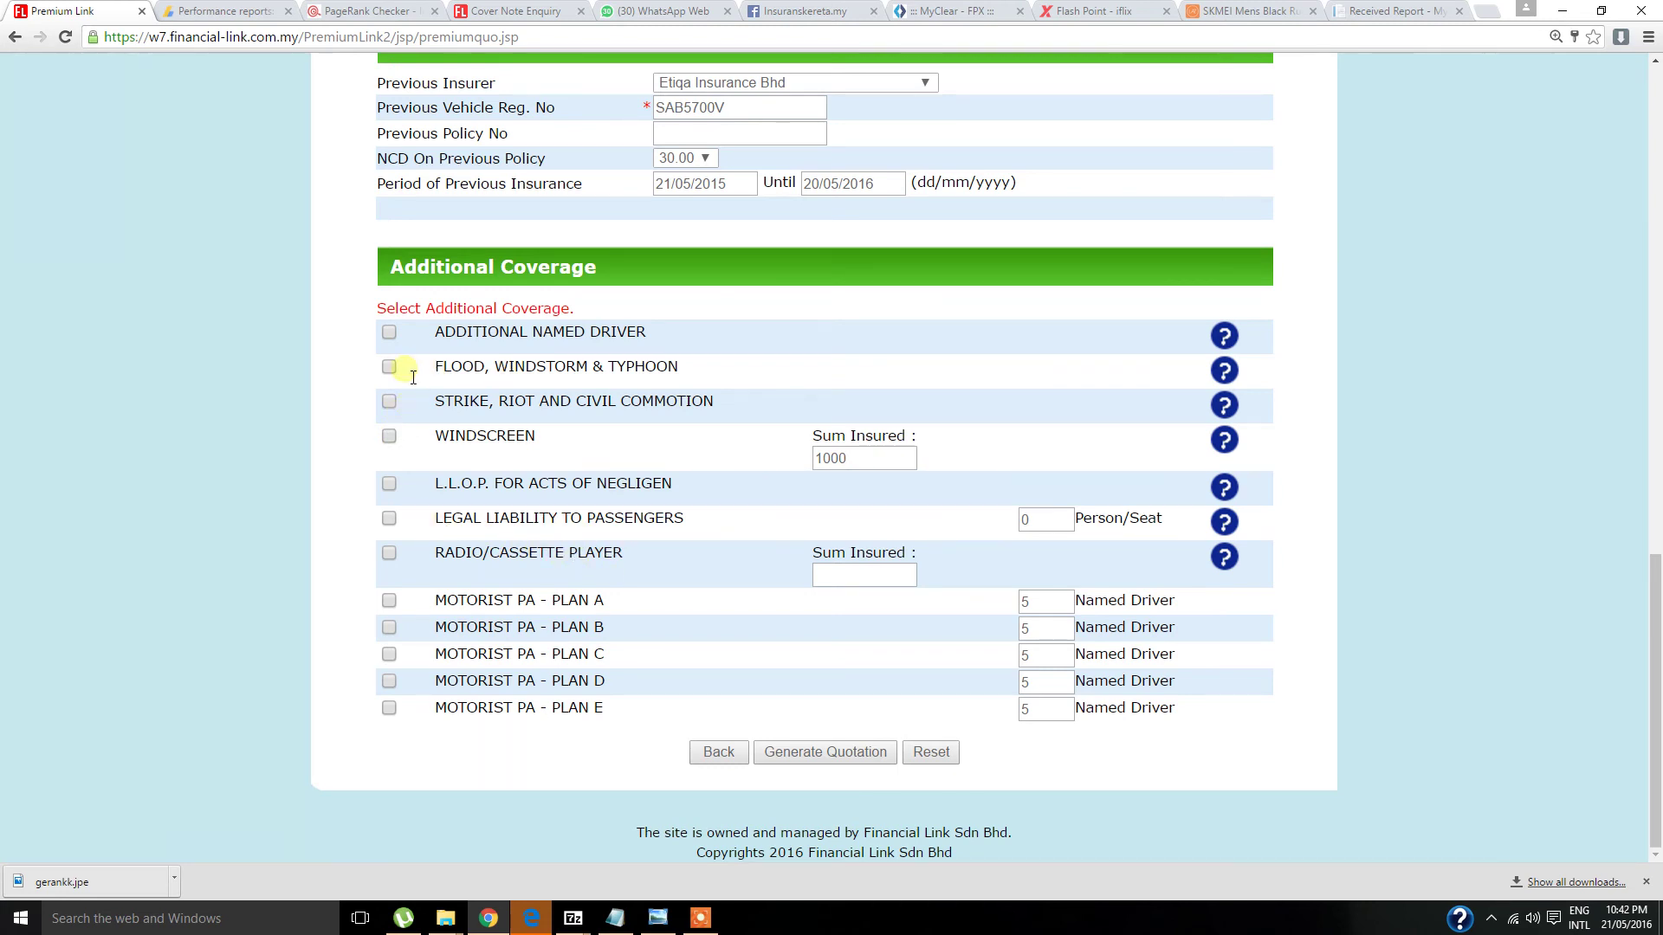
scroll(947, 692, "up", 4)
scroll(944, 689, "up", 5)
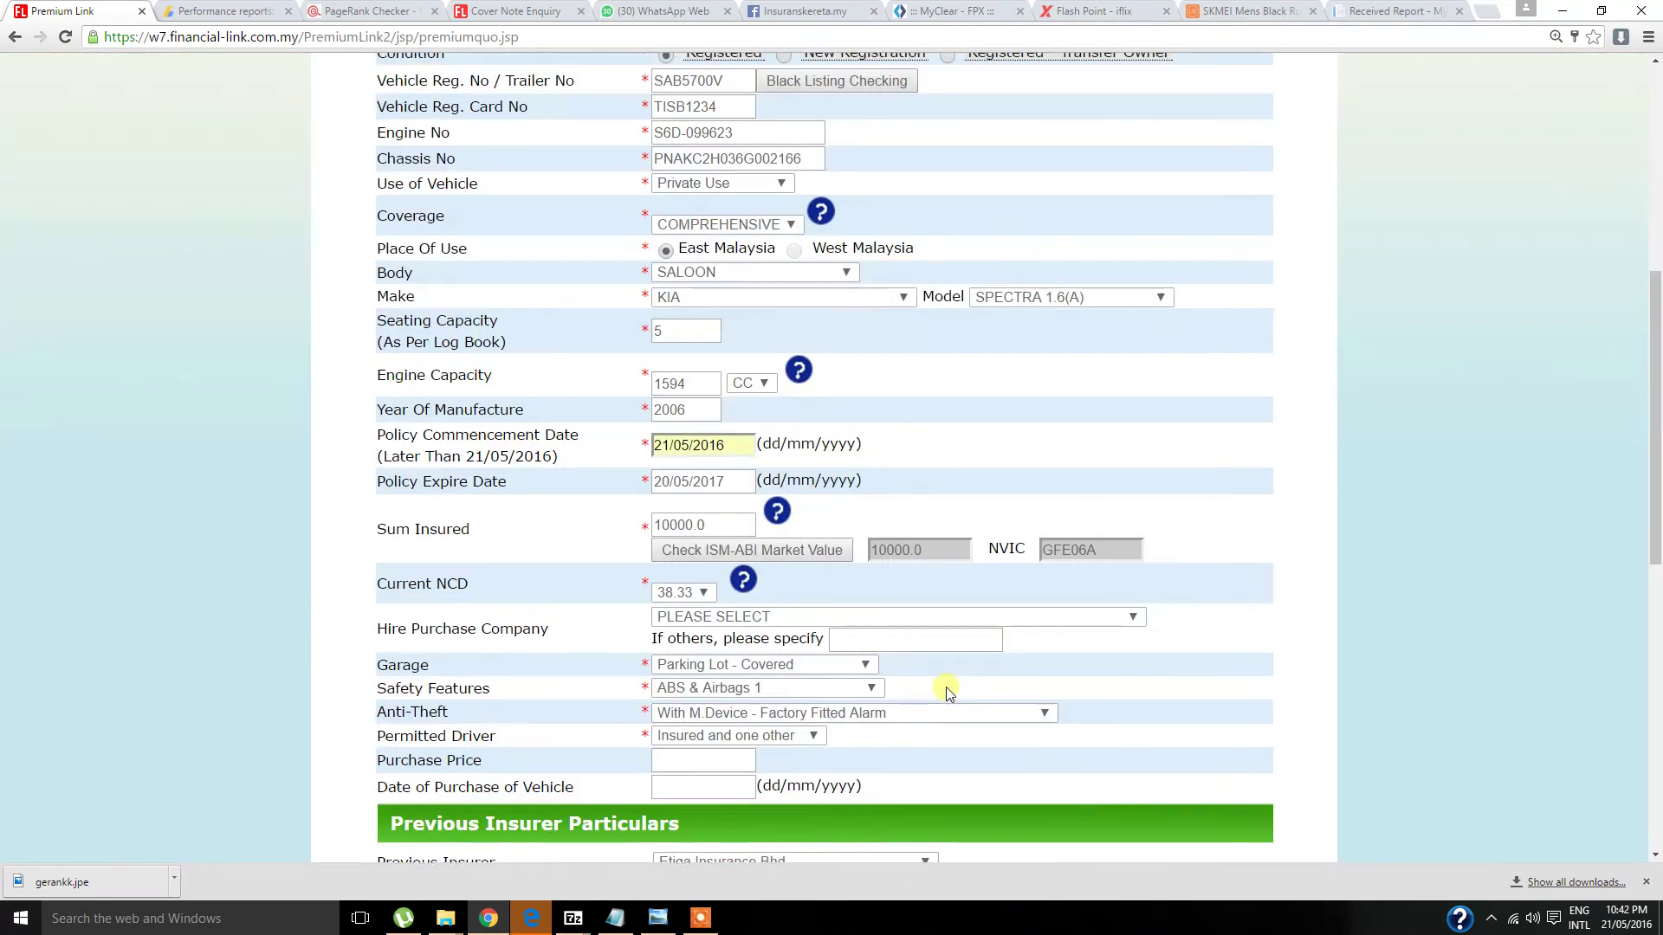
scroll(942, 687, "down", 10)
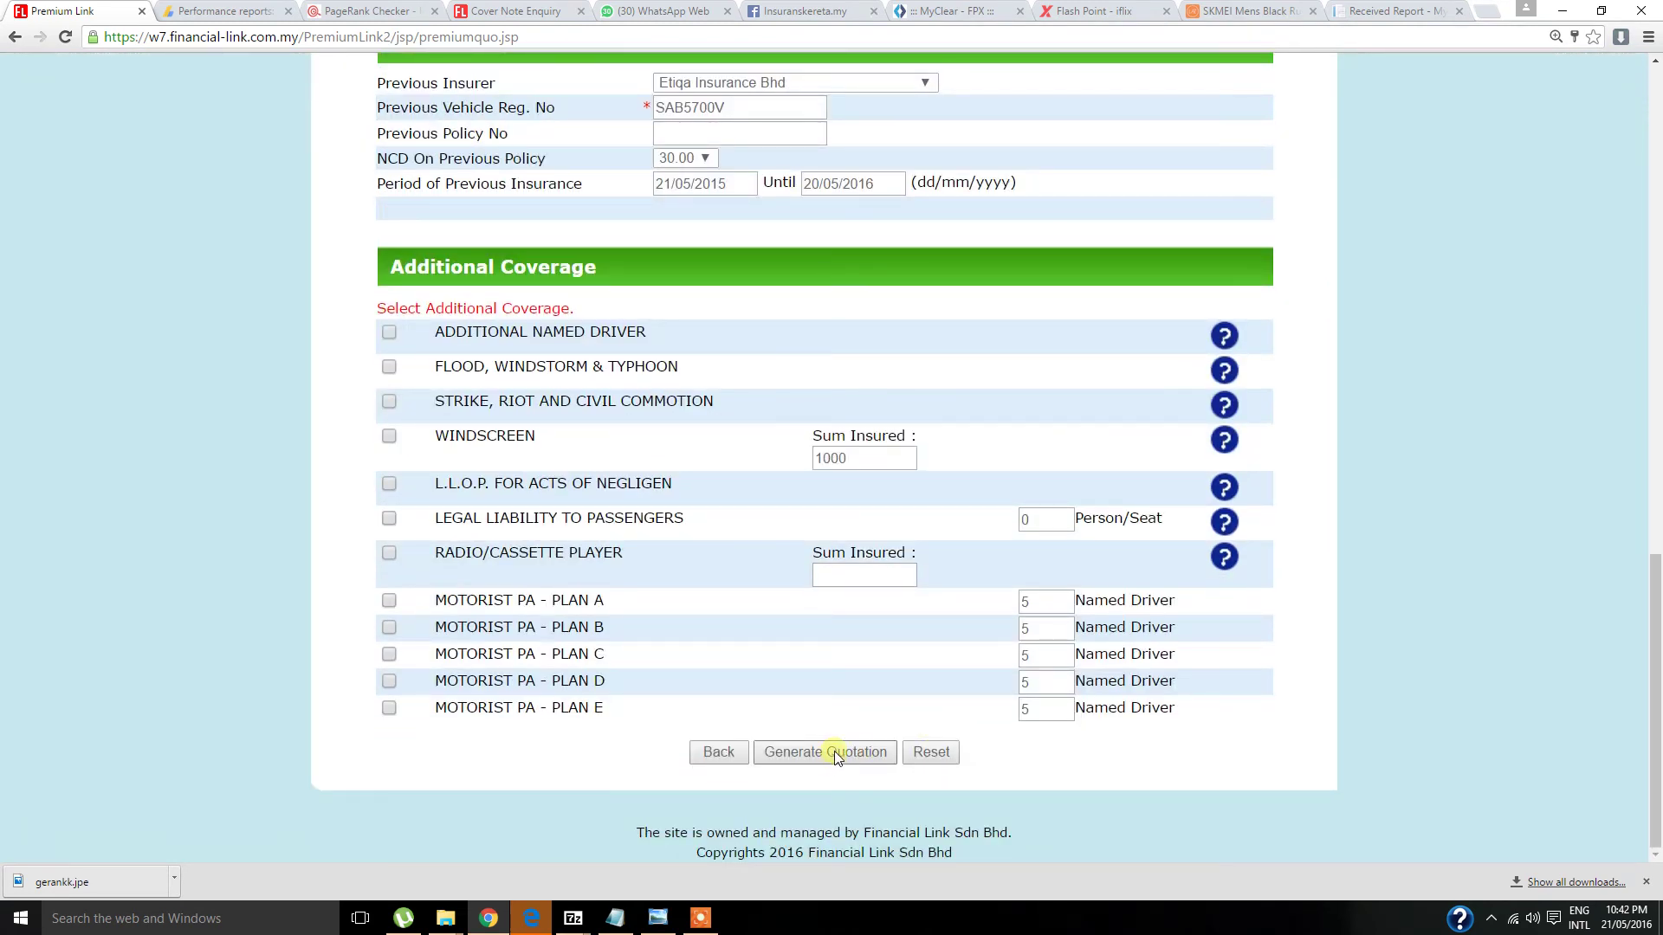
- Try generating the quotation and dismiss the 'Please Enter Purchase Price' alert
left_click(834, 753)
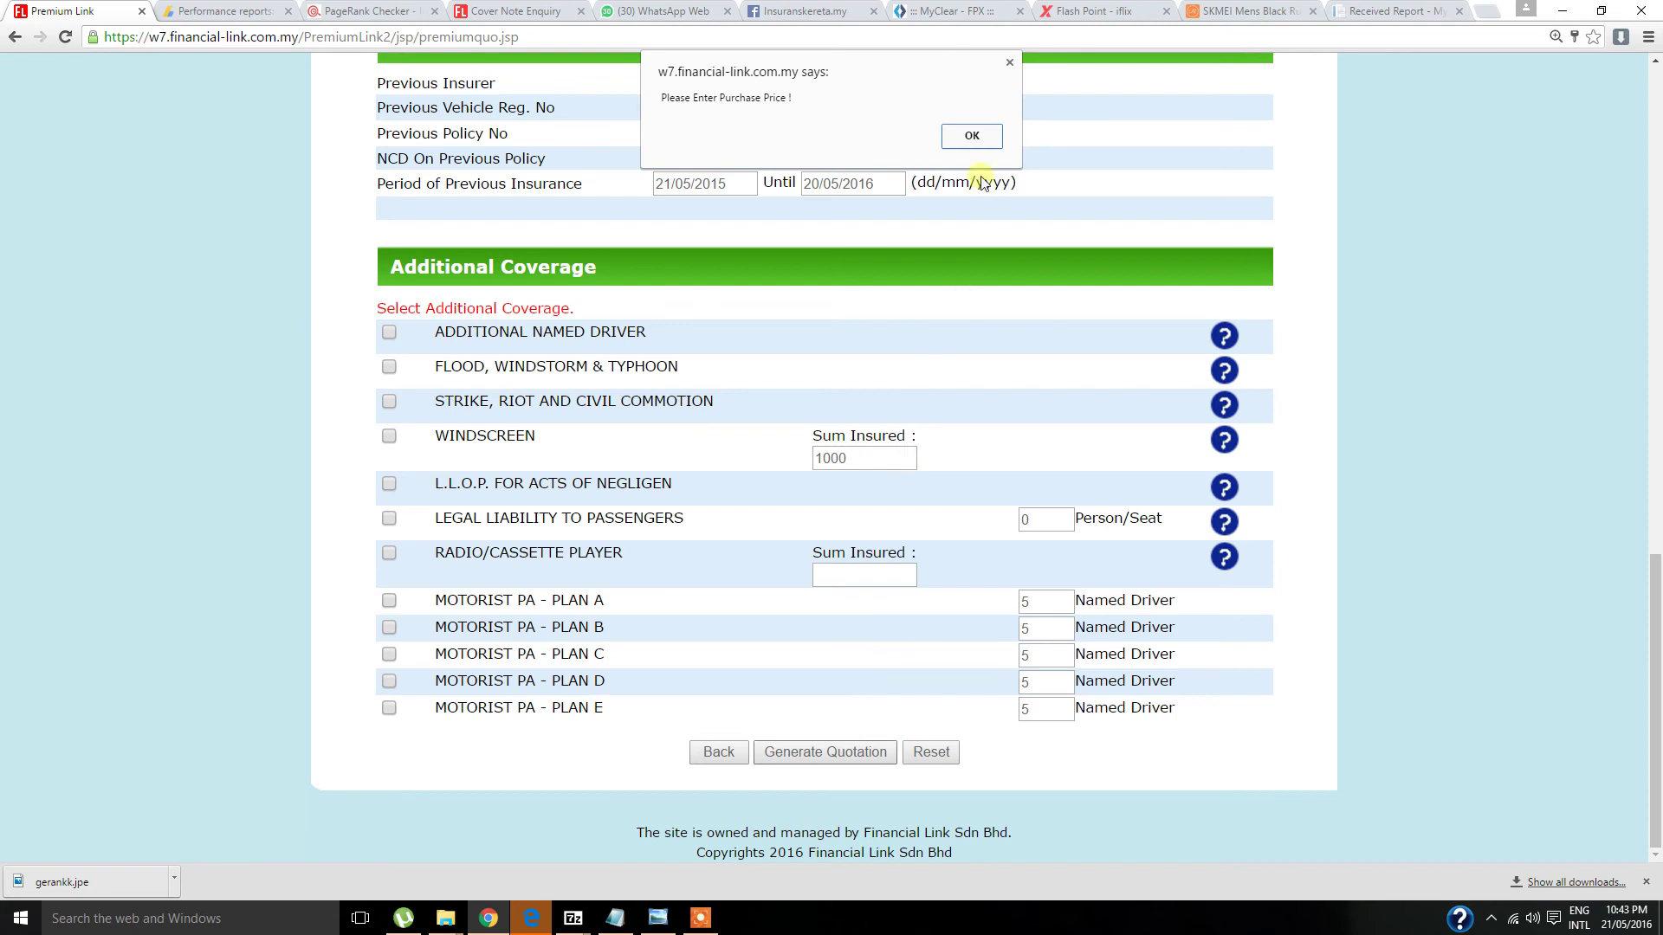
left_click(973, 138)
scroll(729, 431, "up", 2)
scroll(727, 428, "down", 2)
scroll(727, 431, "up", 2)
scroll(727, 437, "down", 4)
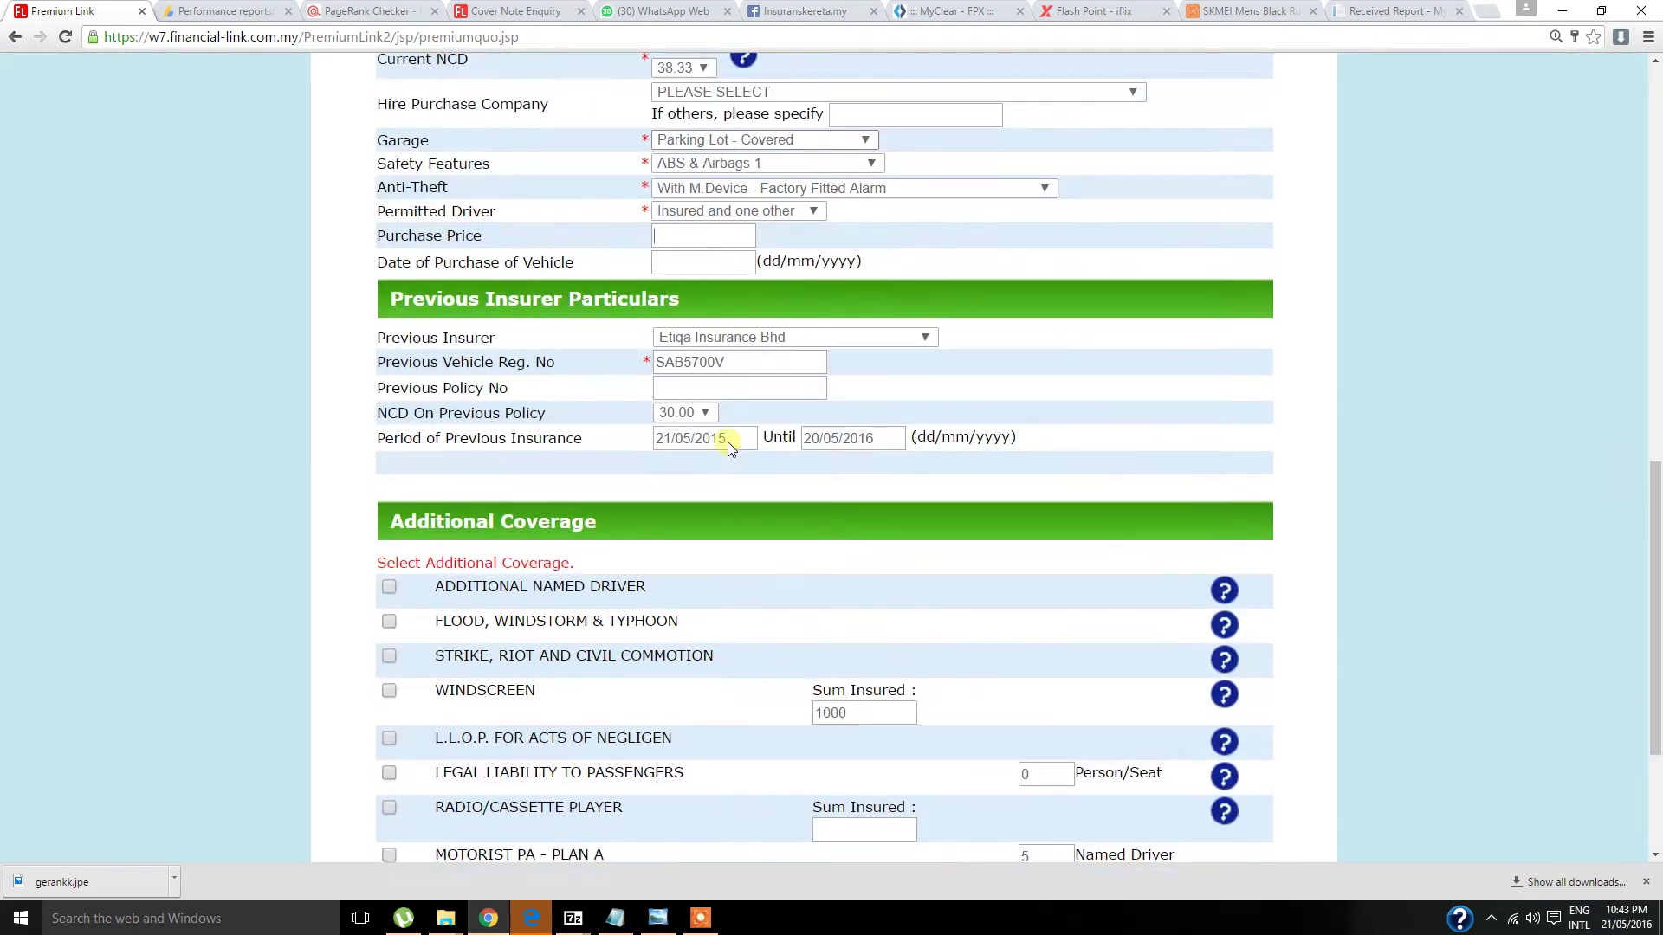
scroll(727, 441, "up", 4)
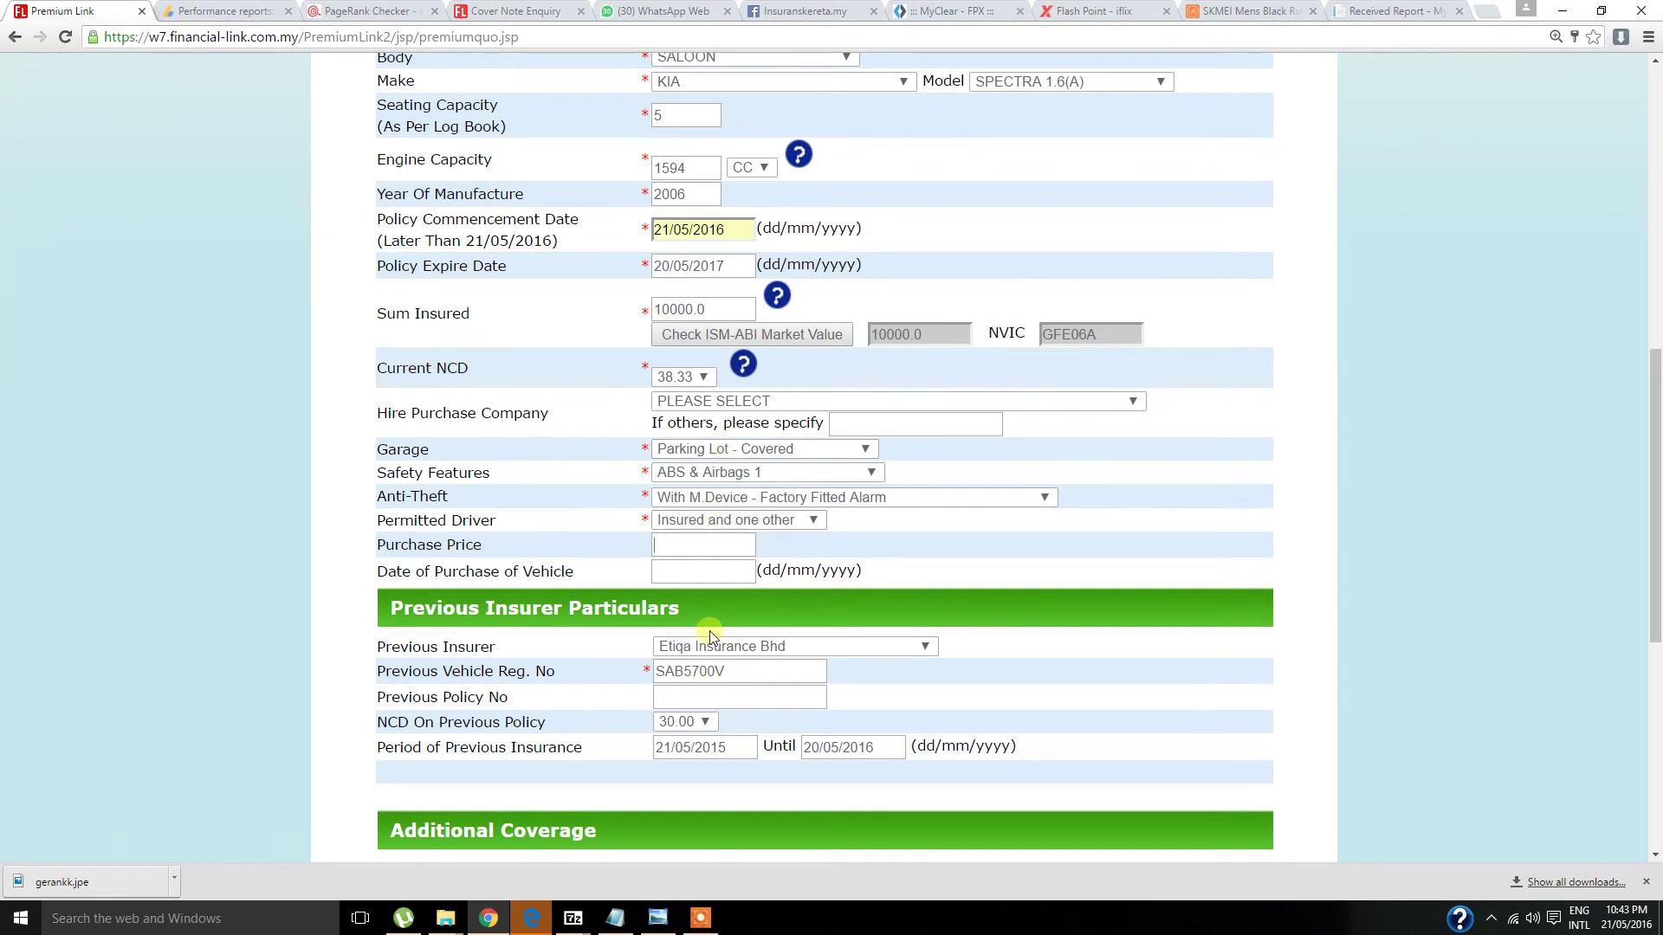
- Fill in Purchase Price 60000 and Date of Purchase 21/05/2006 from autofill
left_click(688, 545)
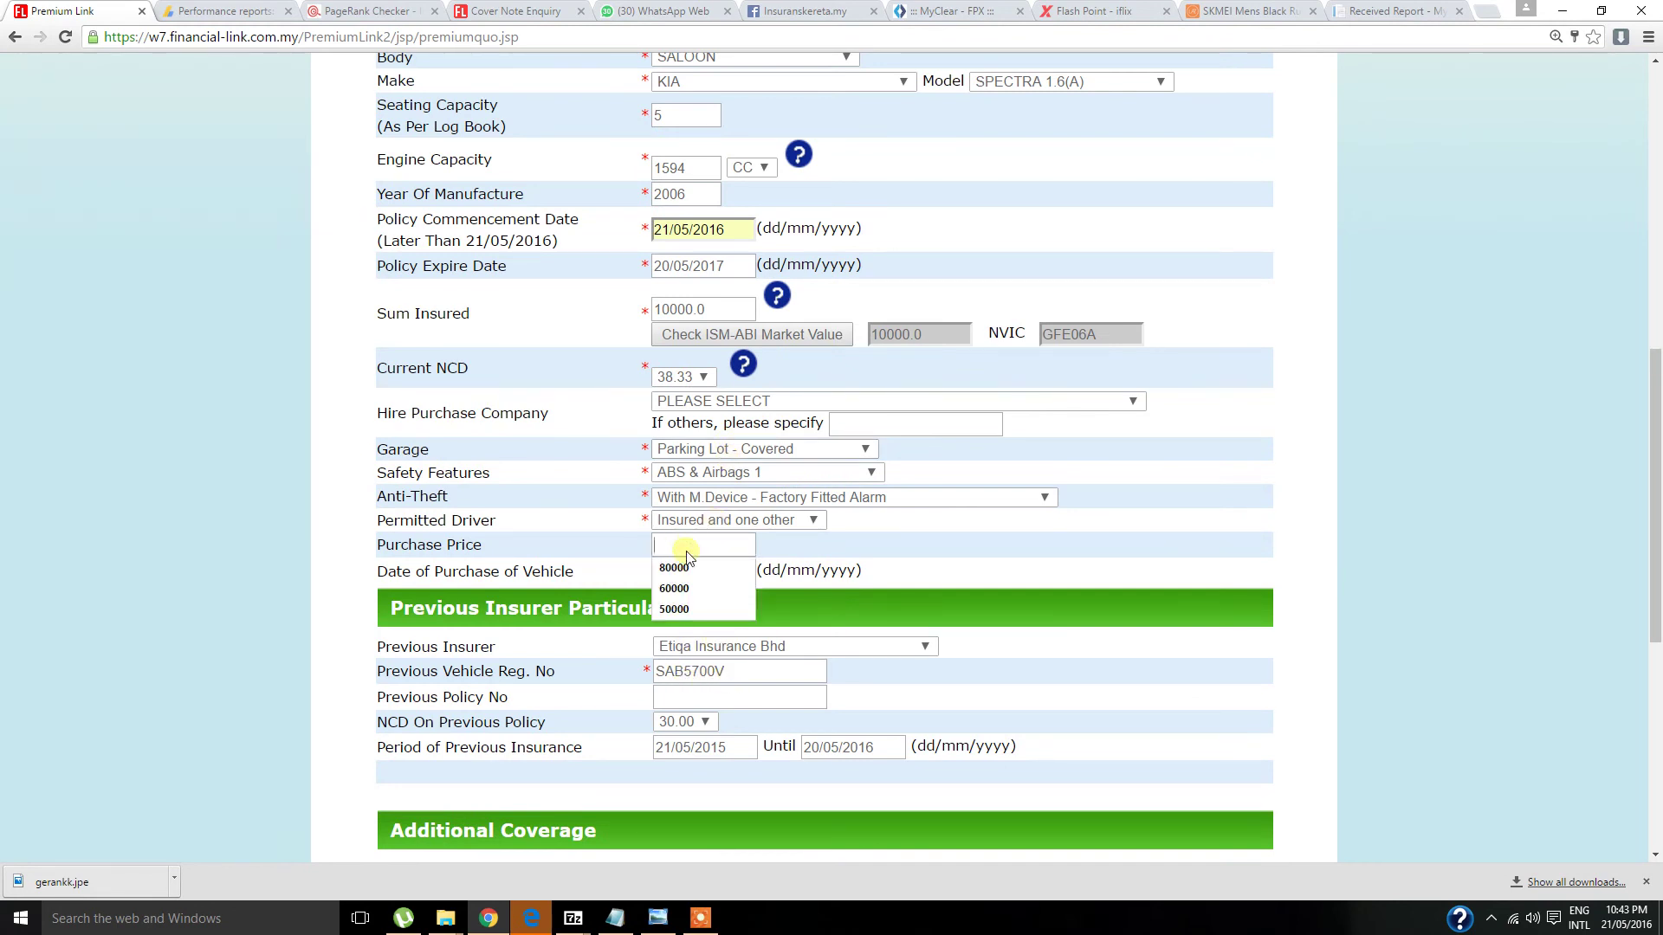
left_click(689, 589)
left_click(694, 571)
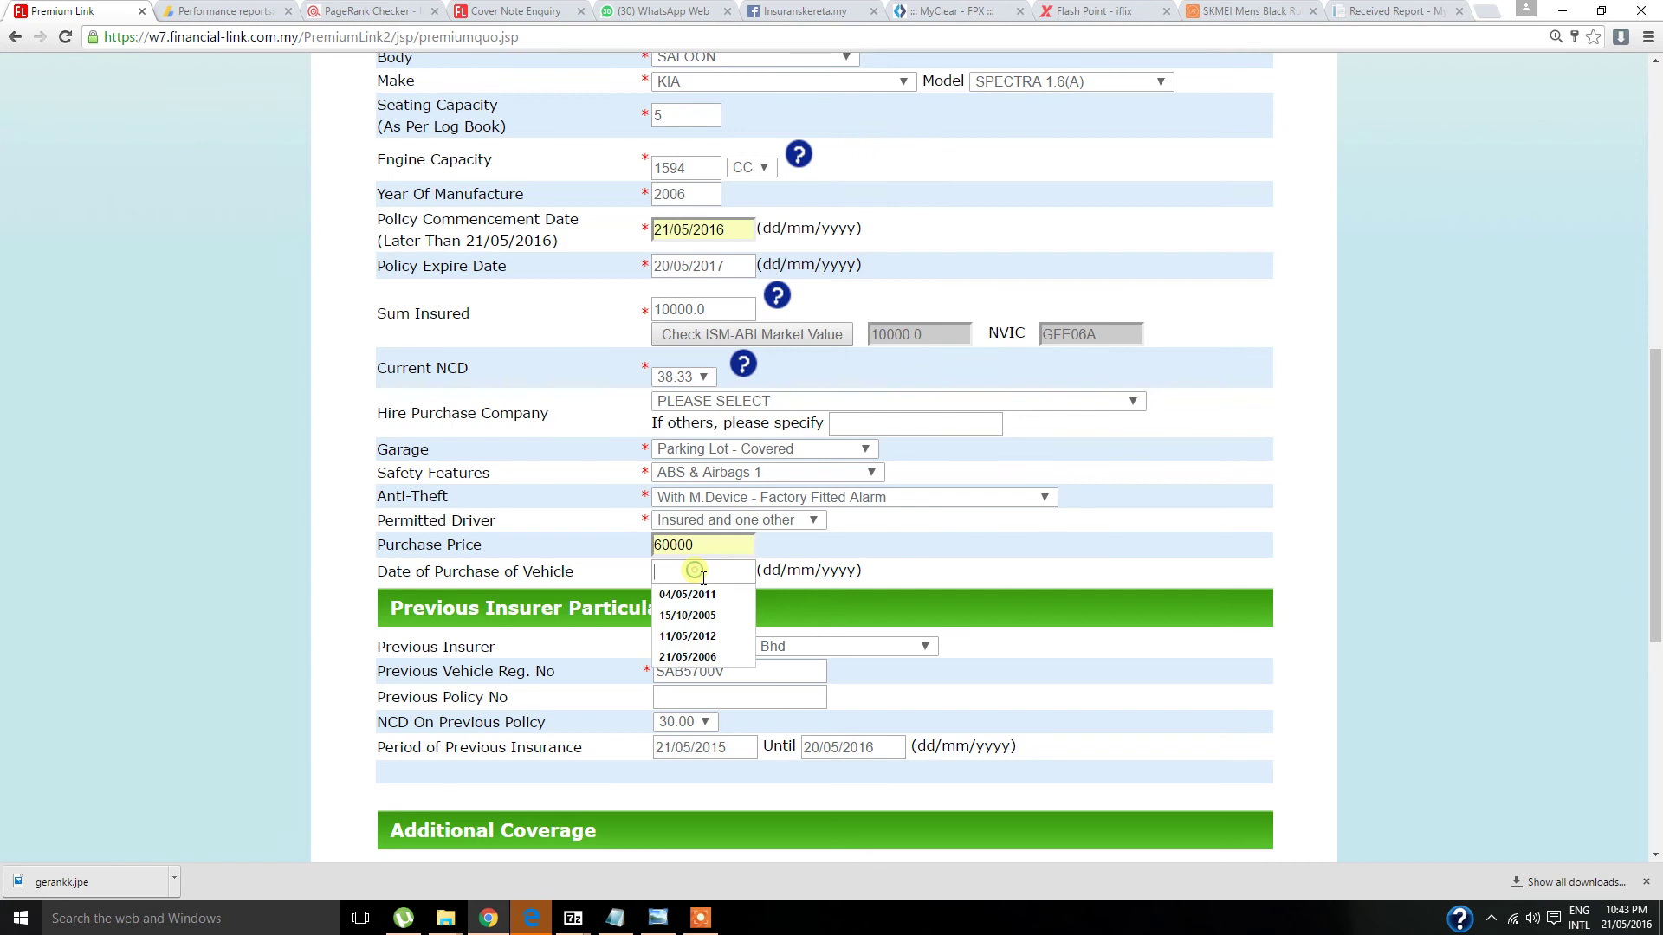
left_click(693, 657)
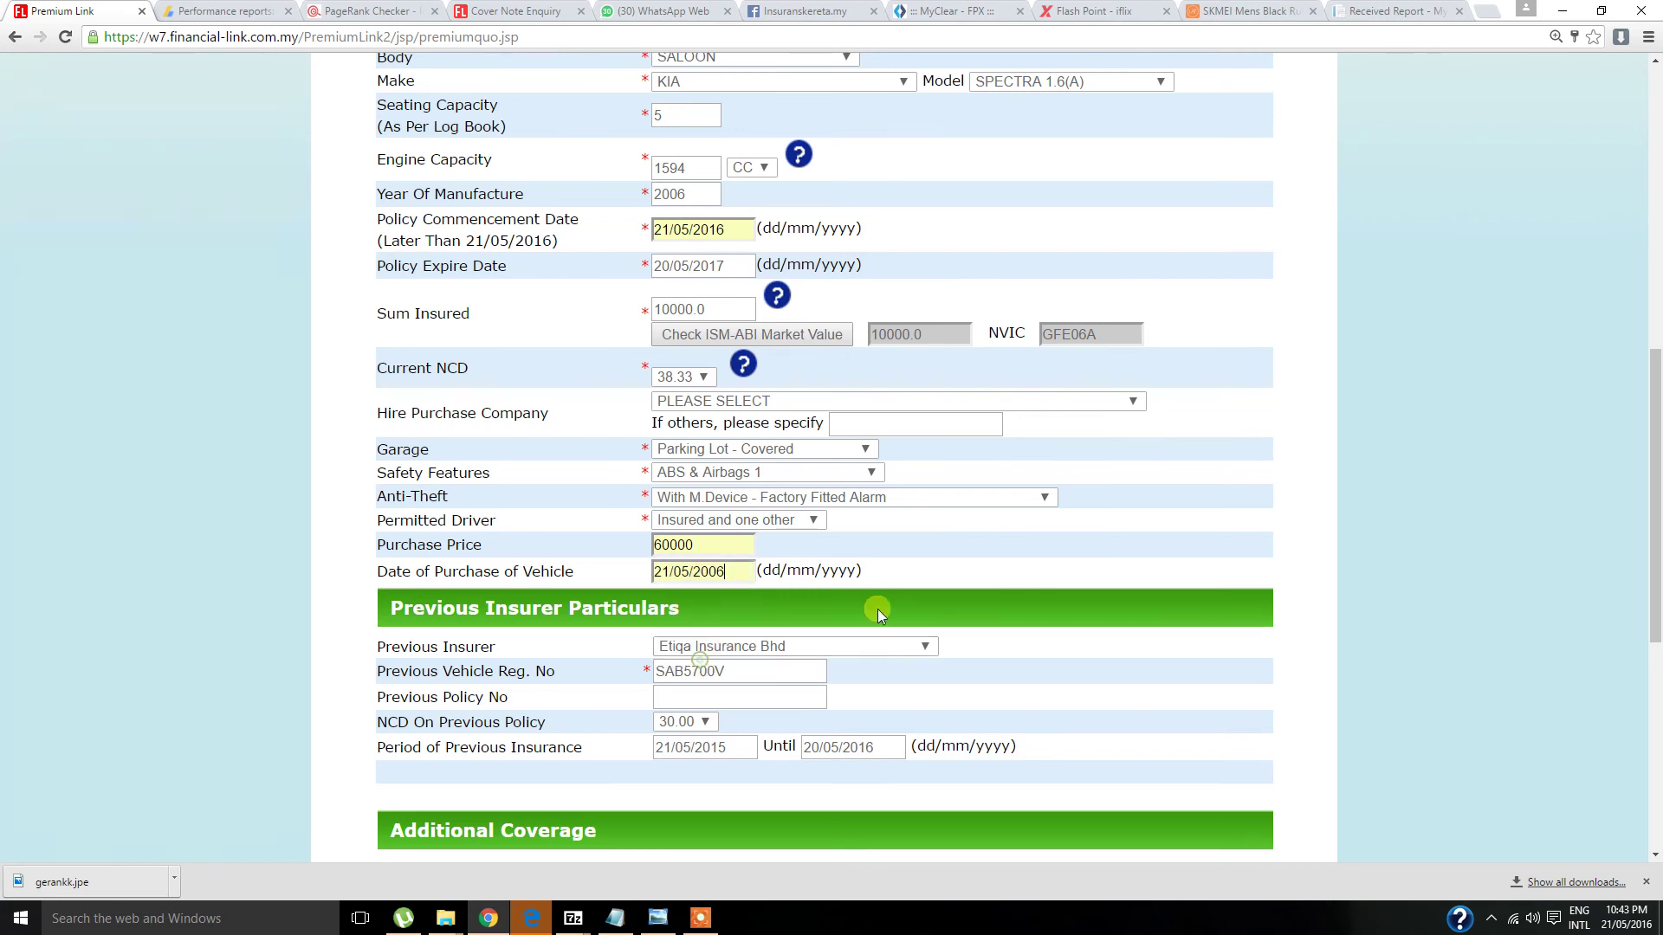
scroll(963, 541, "down", 4)
scroll(964, 540, "down", 3)
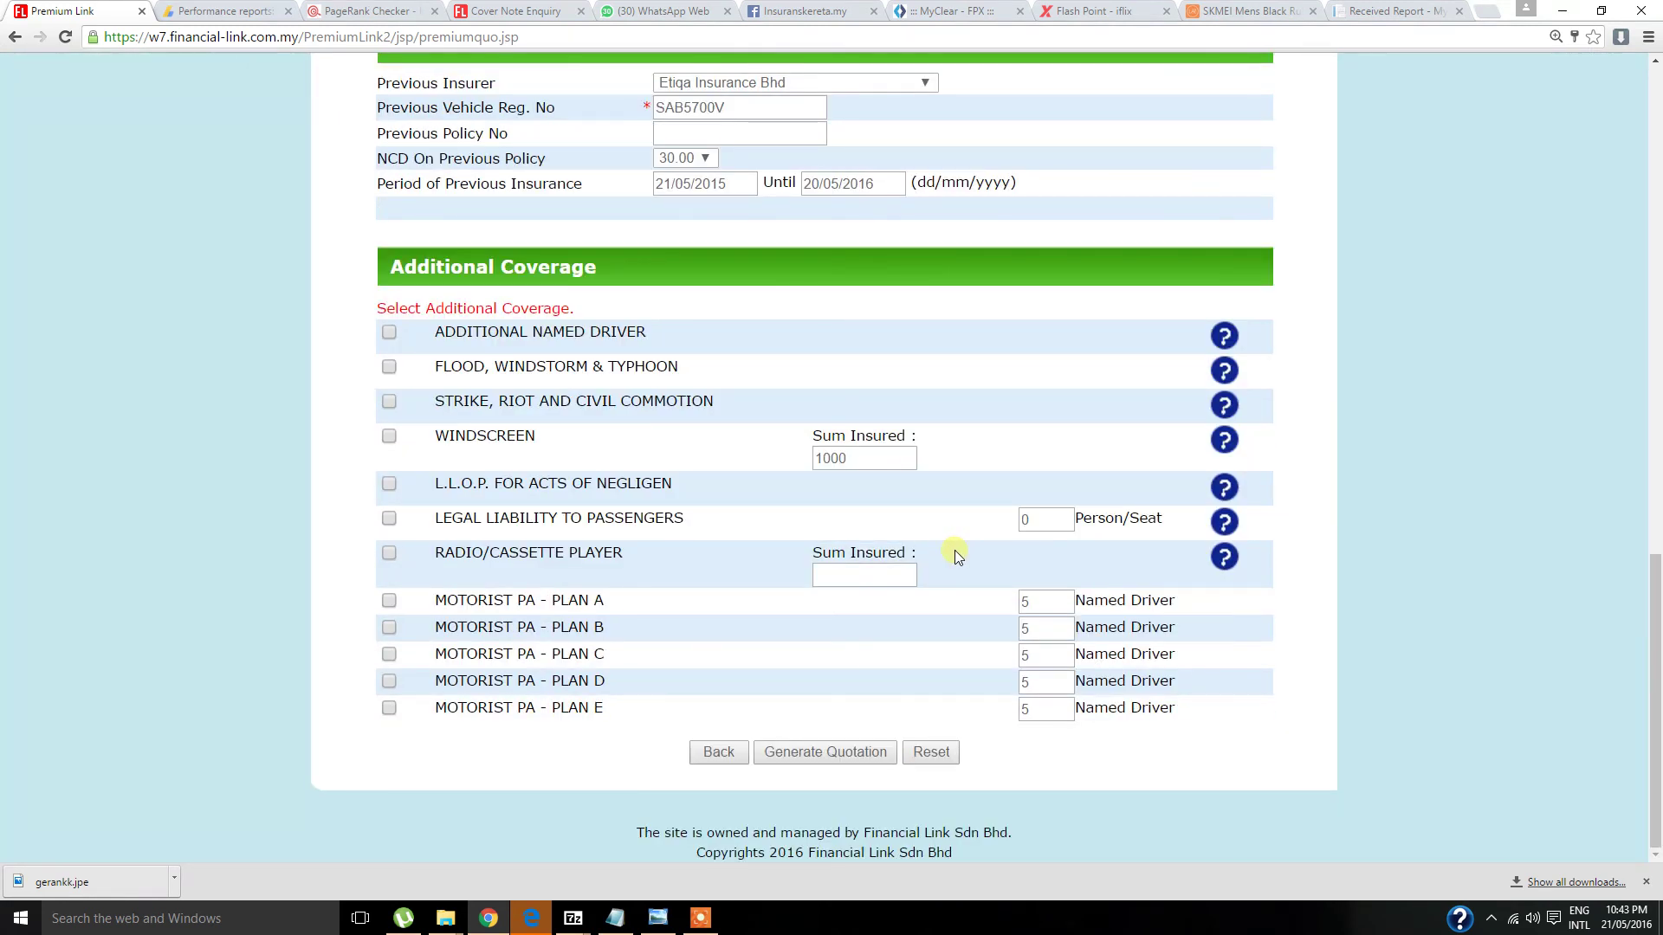
- Generate the motor quotation and review the RM 330.14 quotation slip
left_click(854, 753)
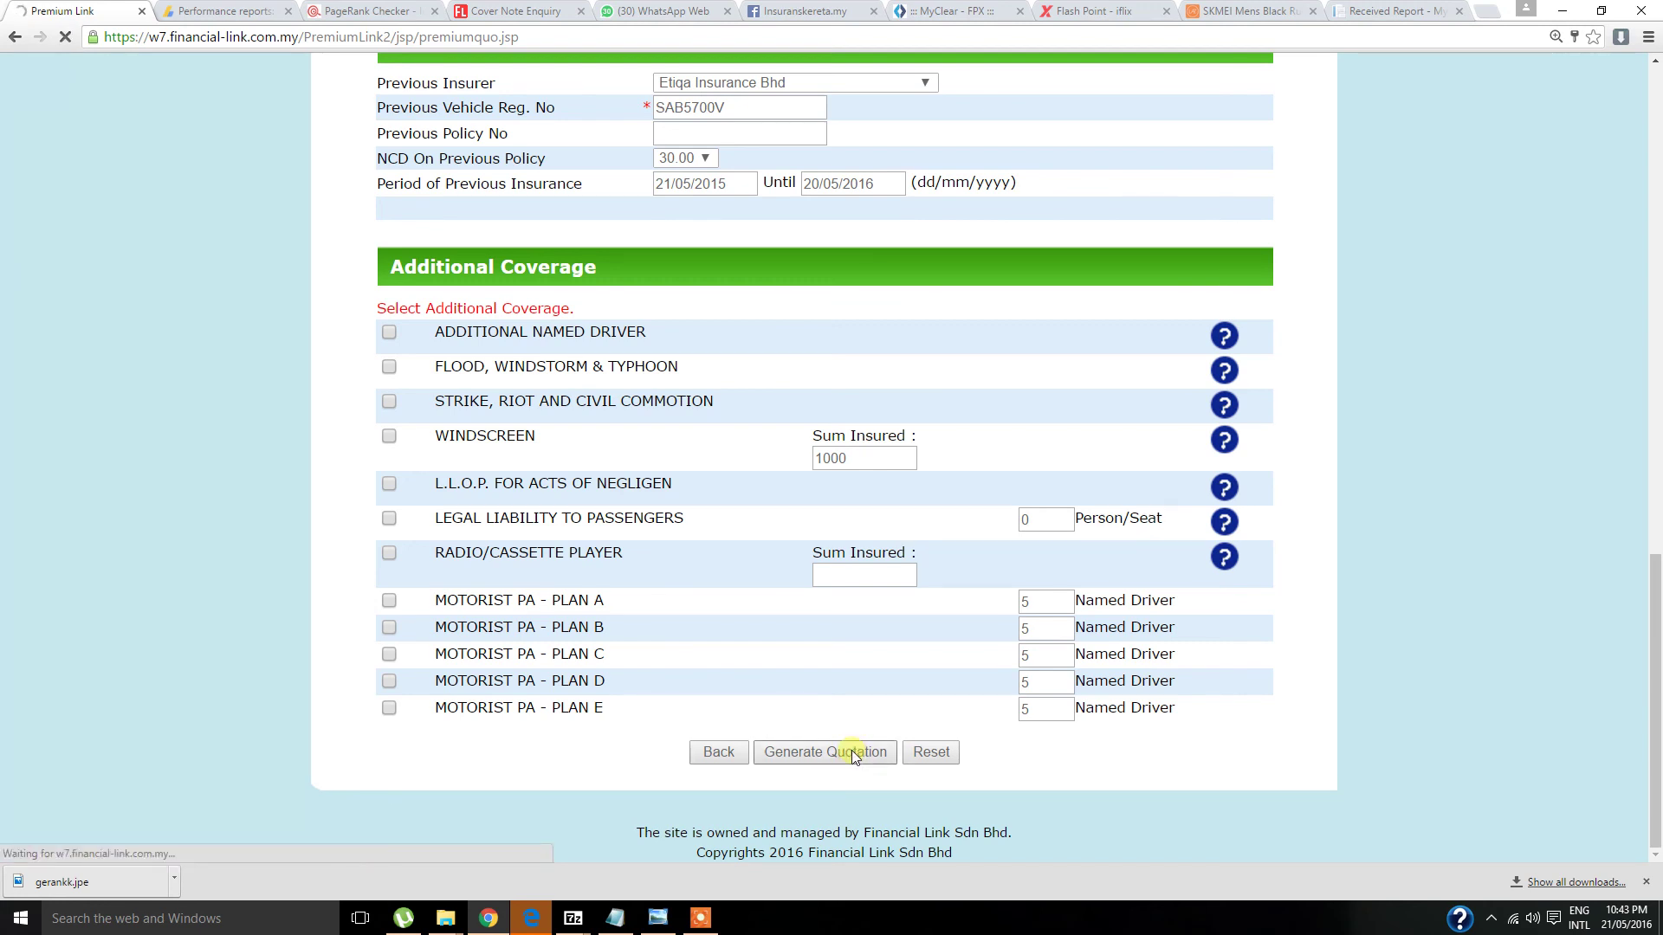
scroll(1221, 515, "down", 1)
scroll(1221, 516, "down", 4)
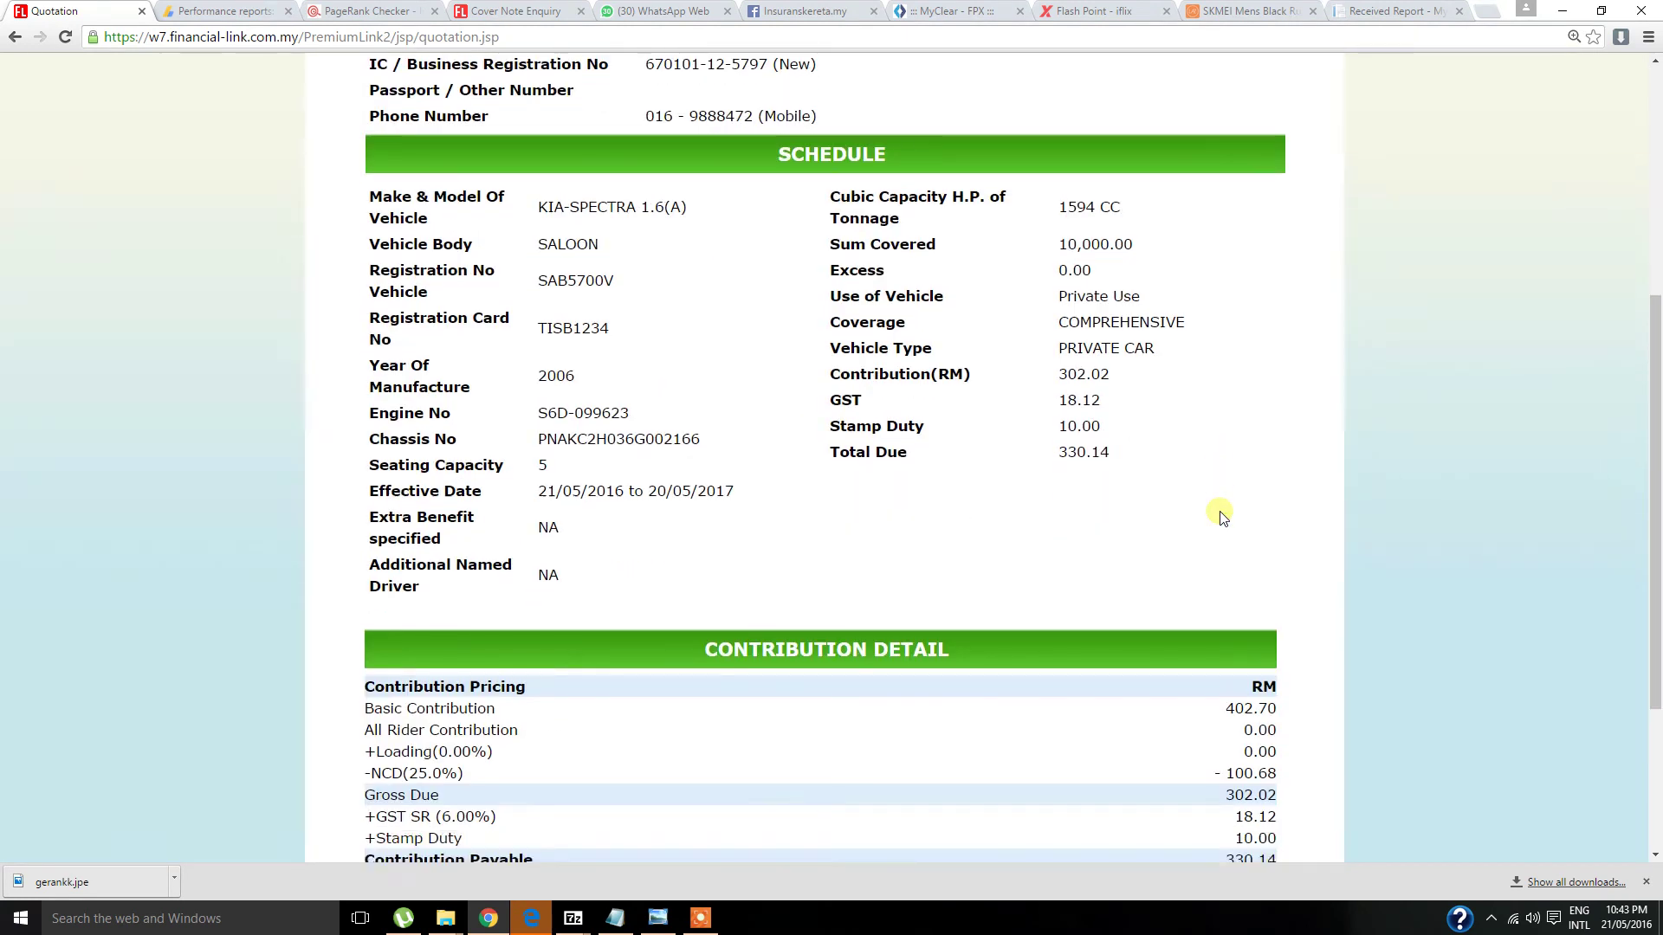
scroll(1221, 515, "down", 3)
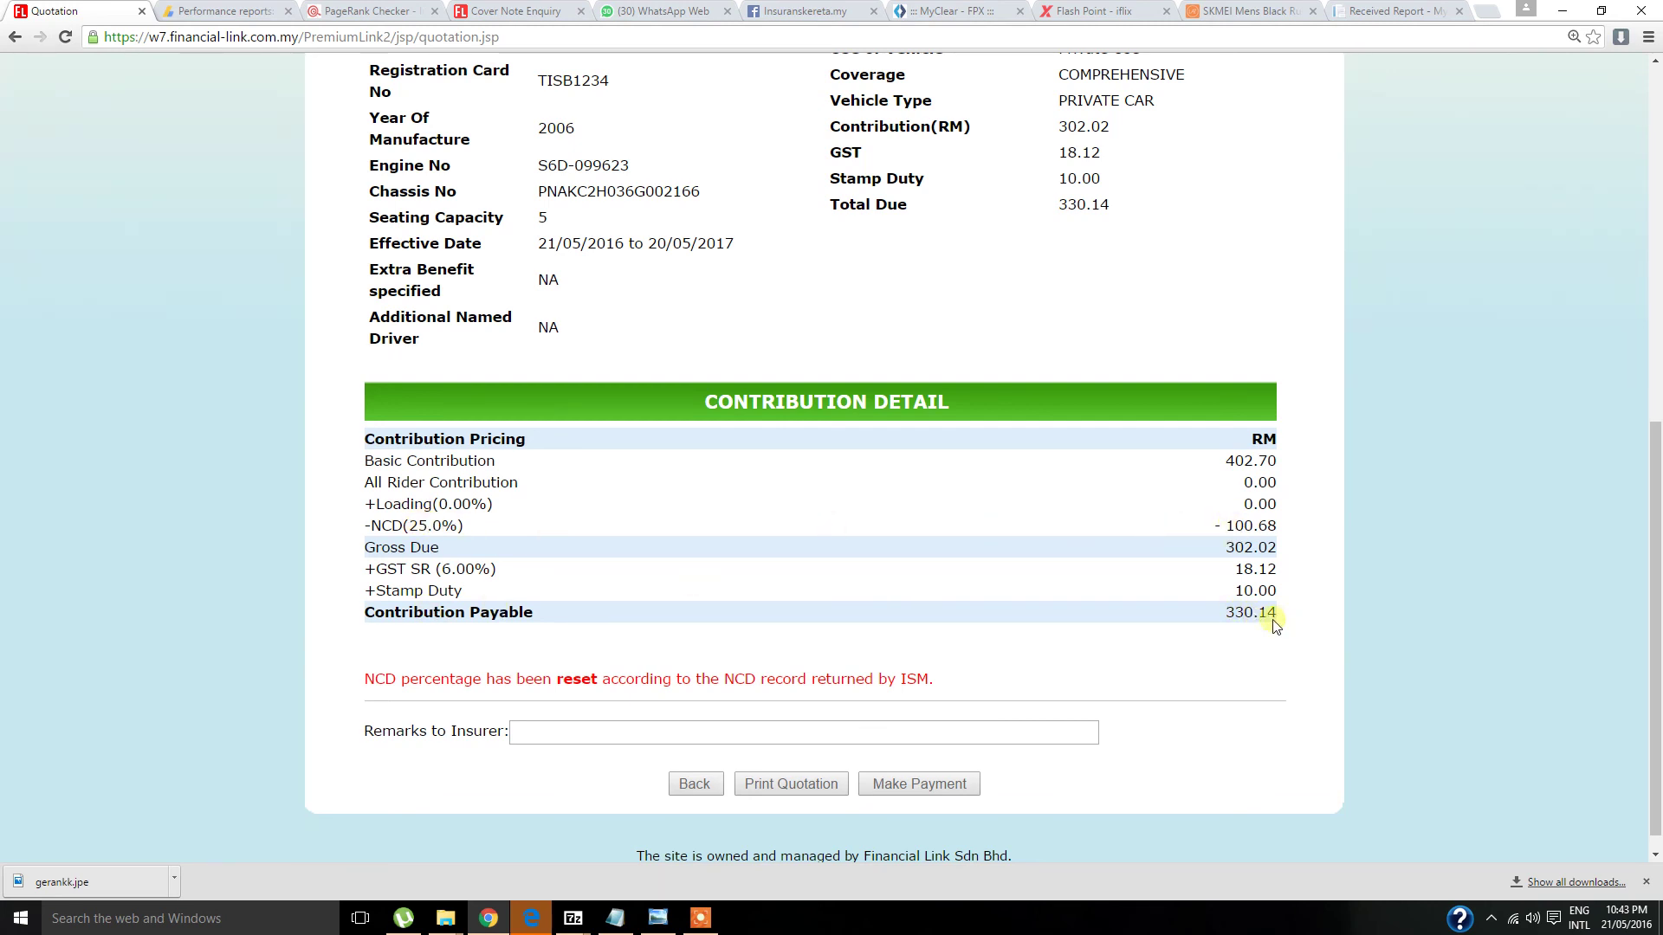
scroll(983, 706, "up", 8)
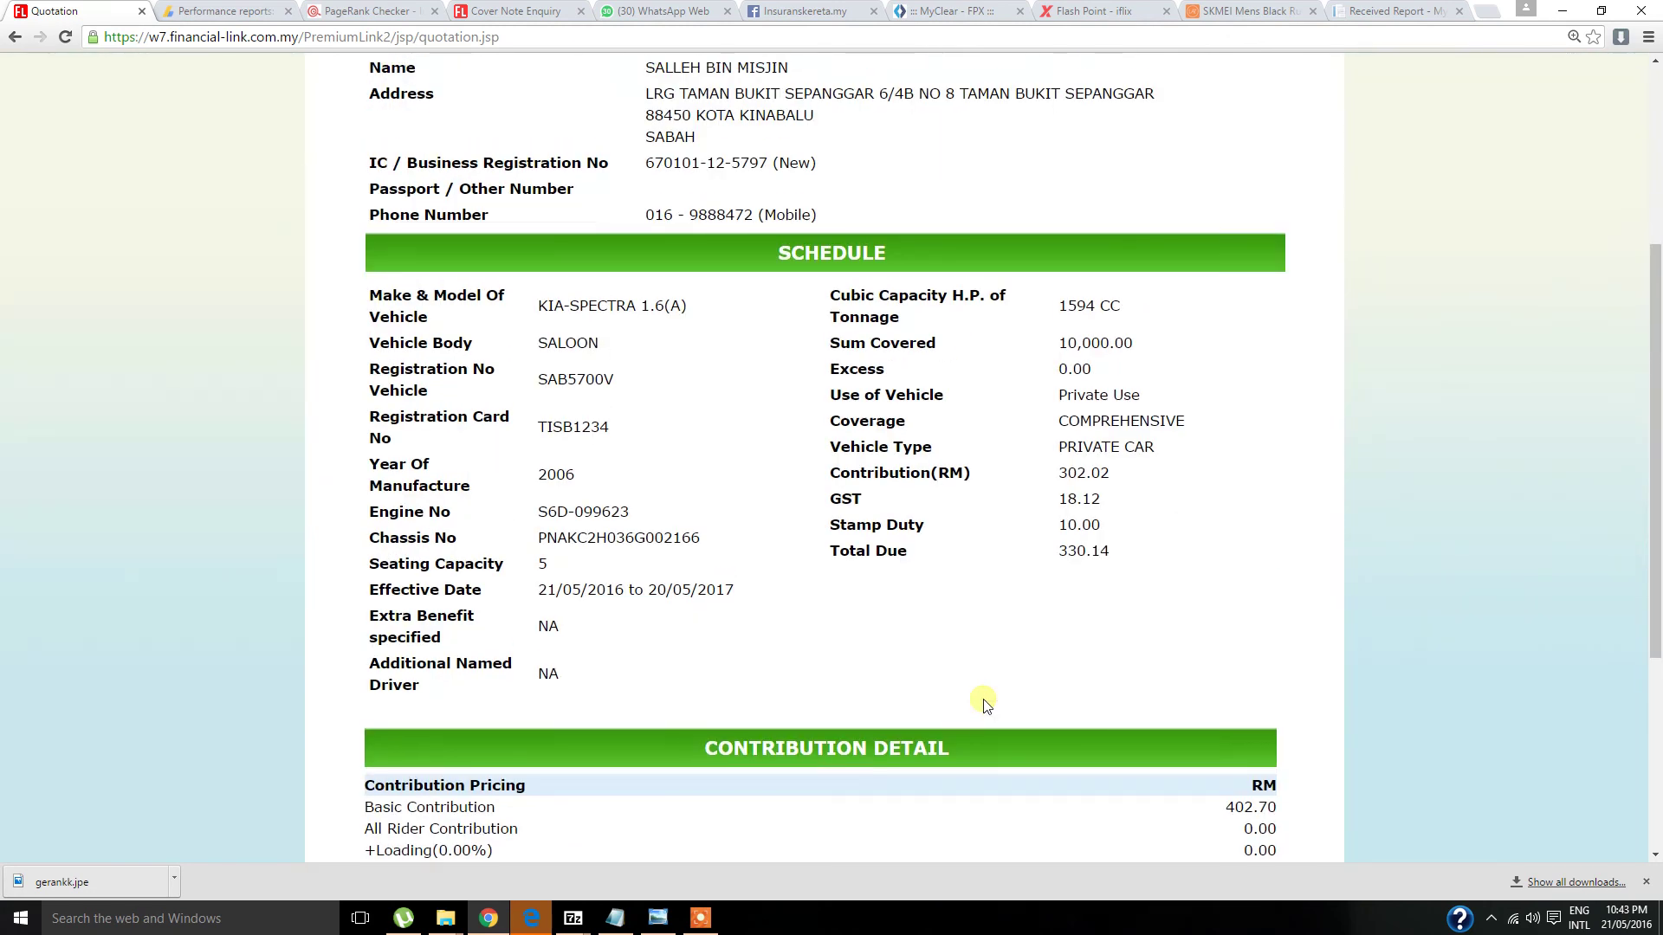
scroll(987, 706, "down", 8)
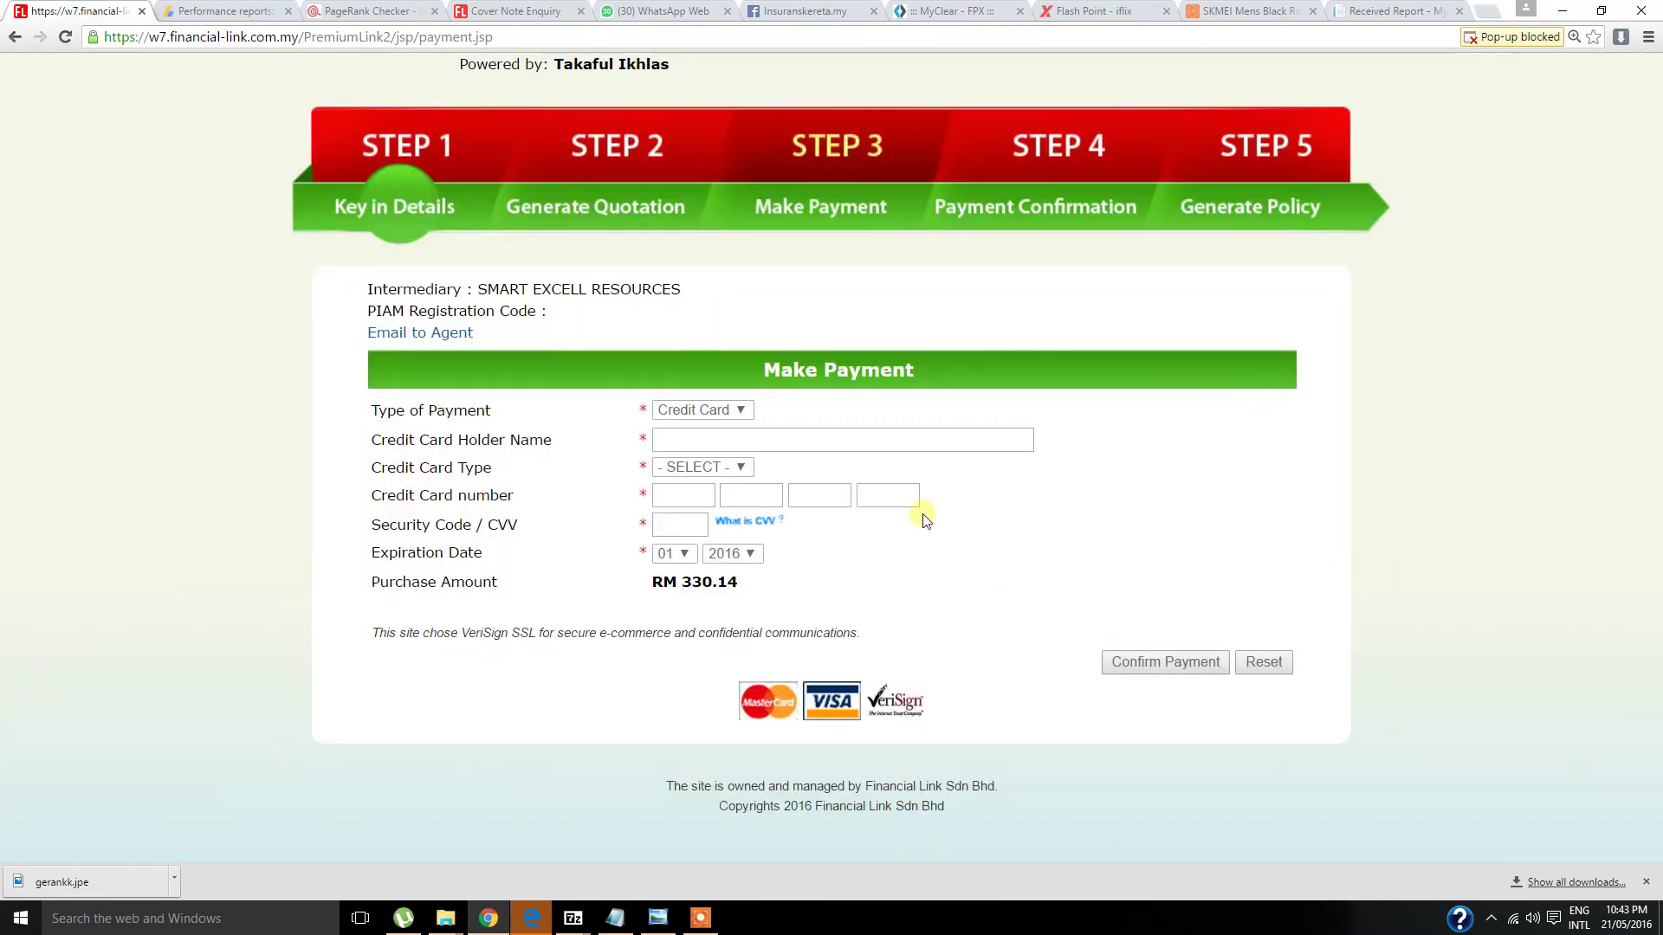
- Choose FPX as the payment type and confirm the RM 330.14 payment
left_click(717, 412)
left_click(717, 413)
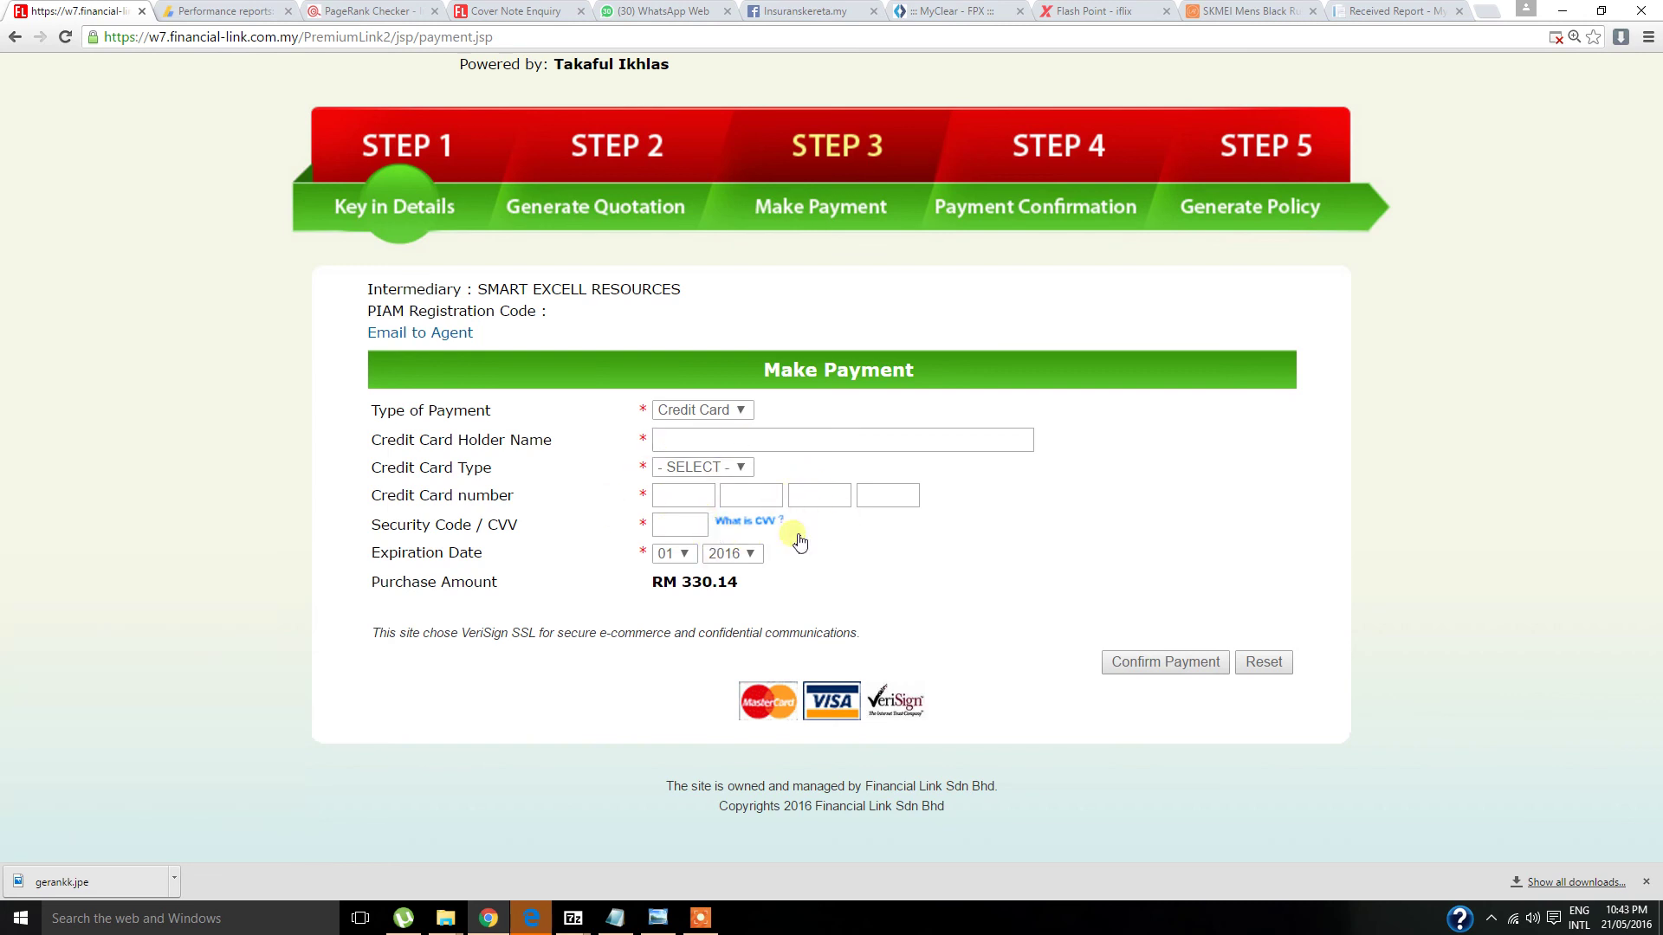
left_click(731, 419)
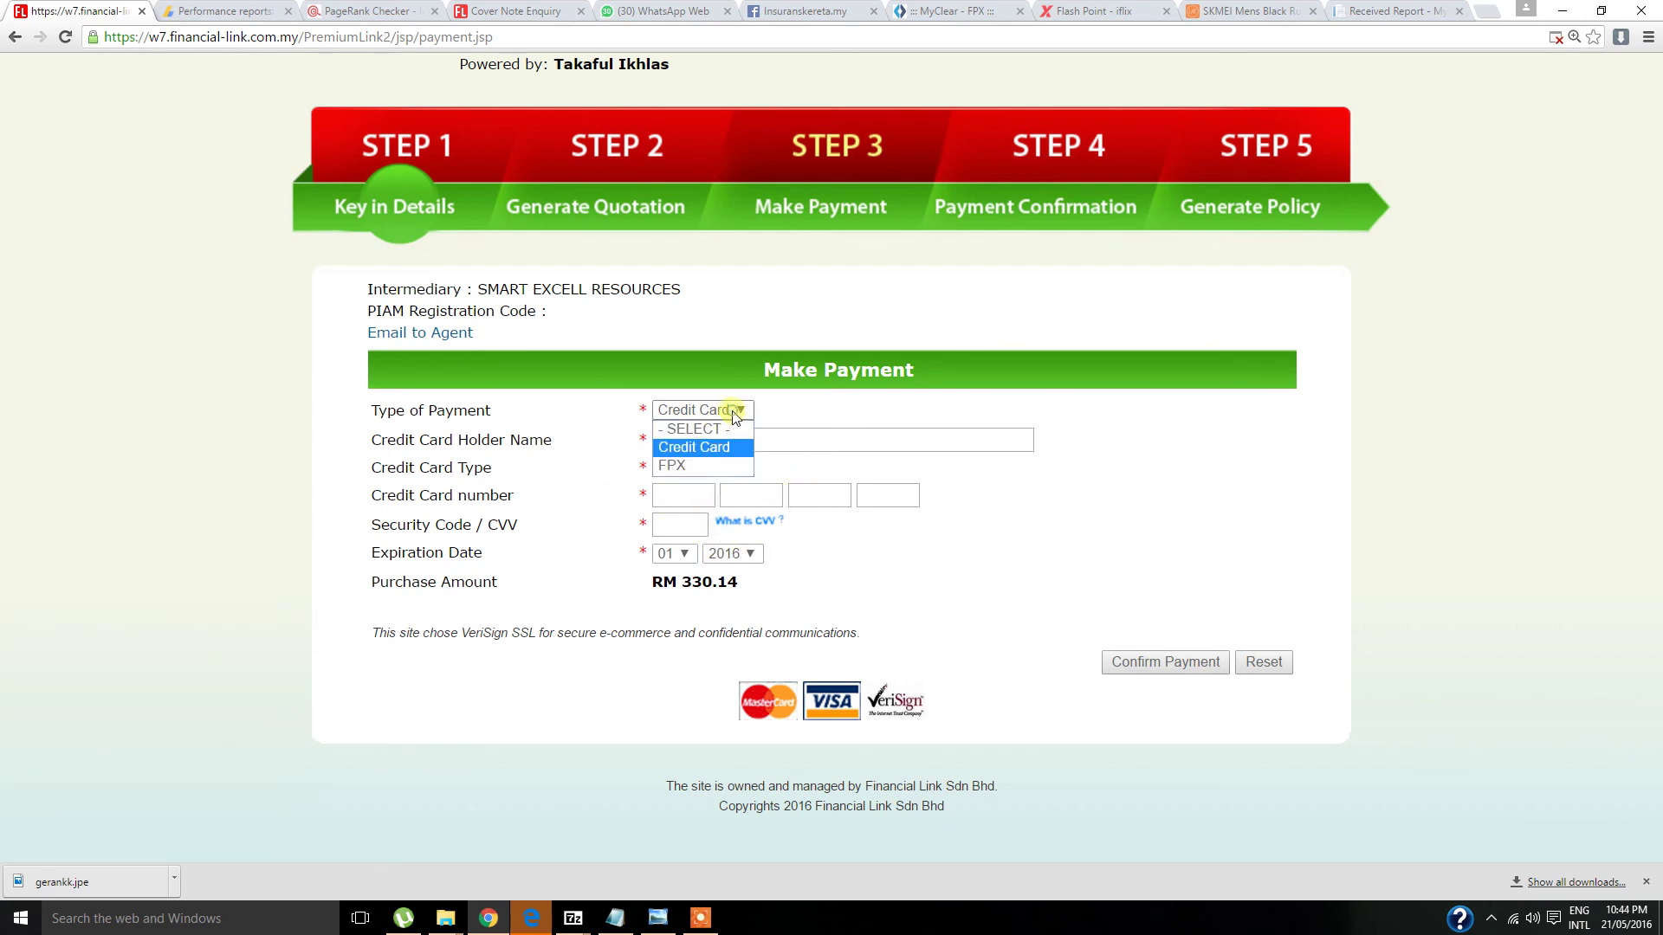
left_click(703, 455)
left_click(1166, 632)
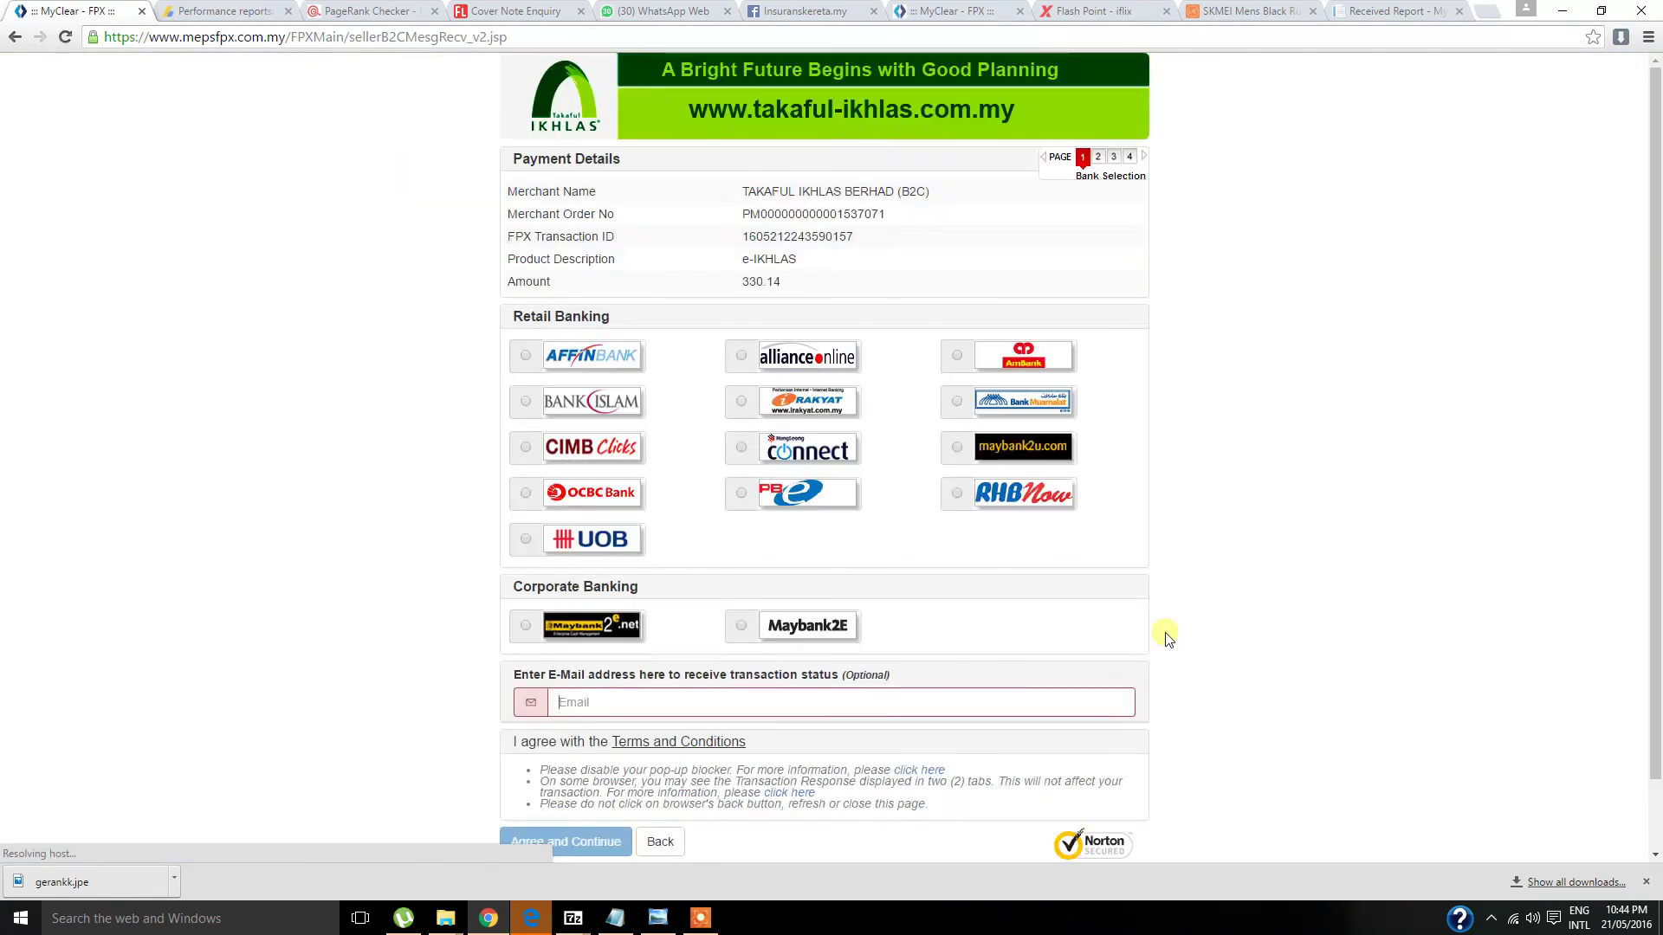
- Select maybank2u.com as the paying bank and fill in the transaction-status e-mail from saved suggestions
scroll(987, 485, "down", 1)
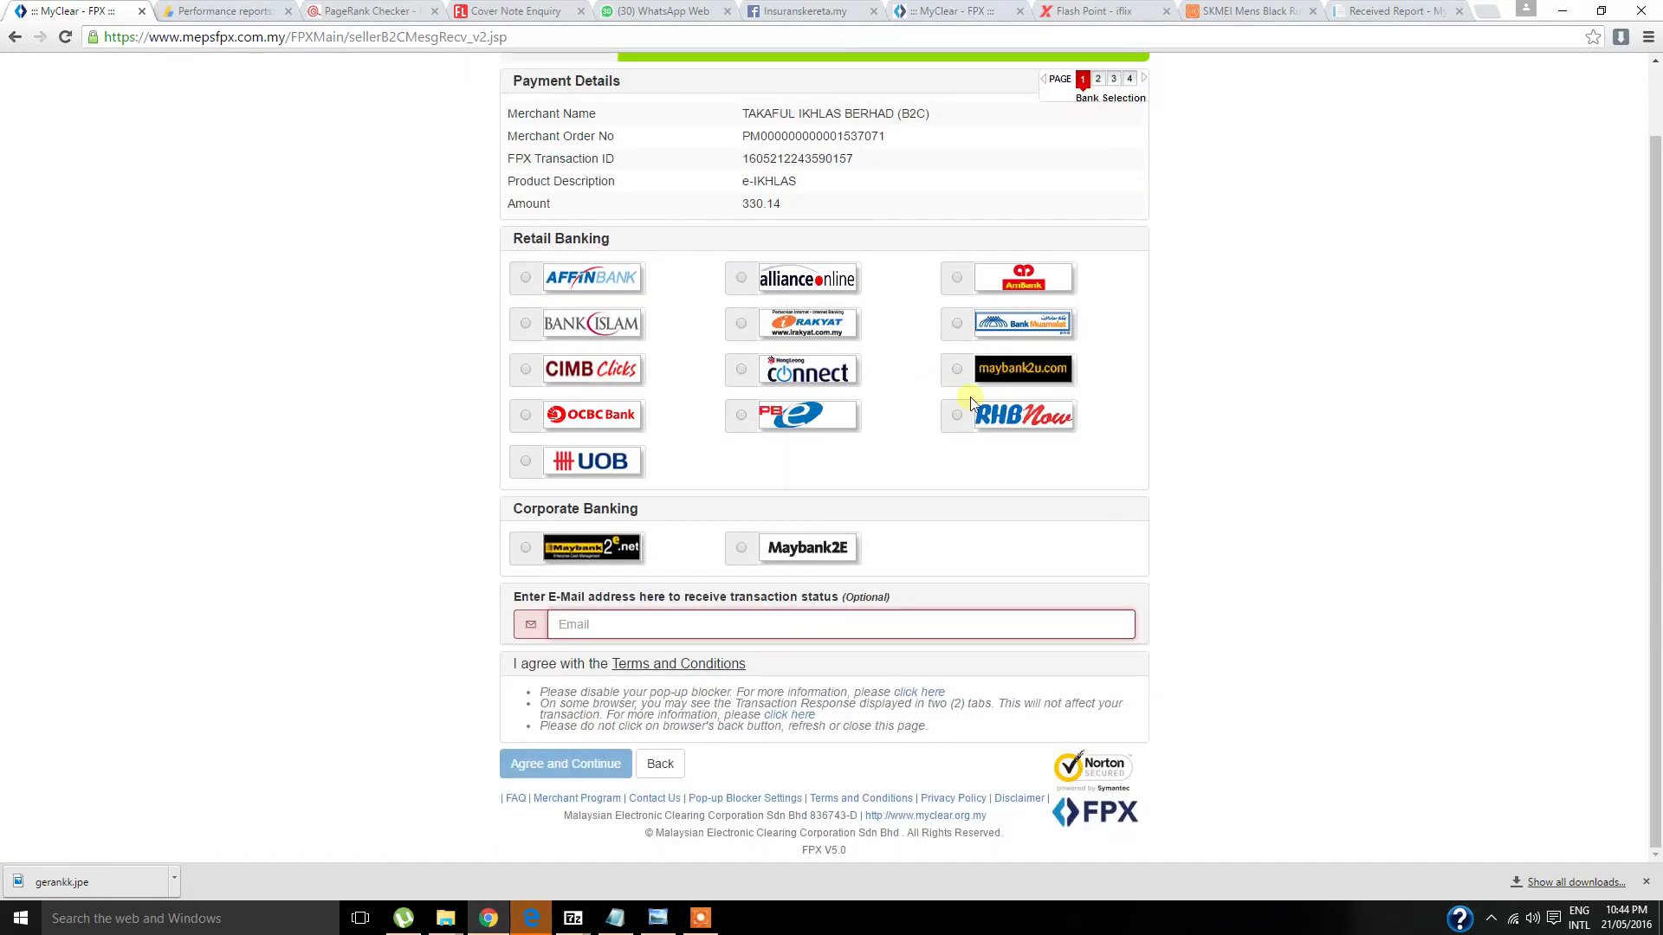
left_click(957, 370)
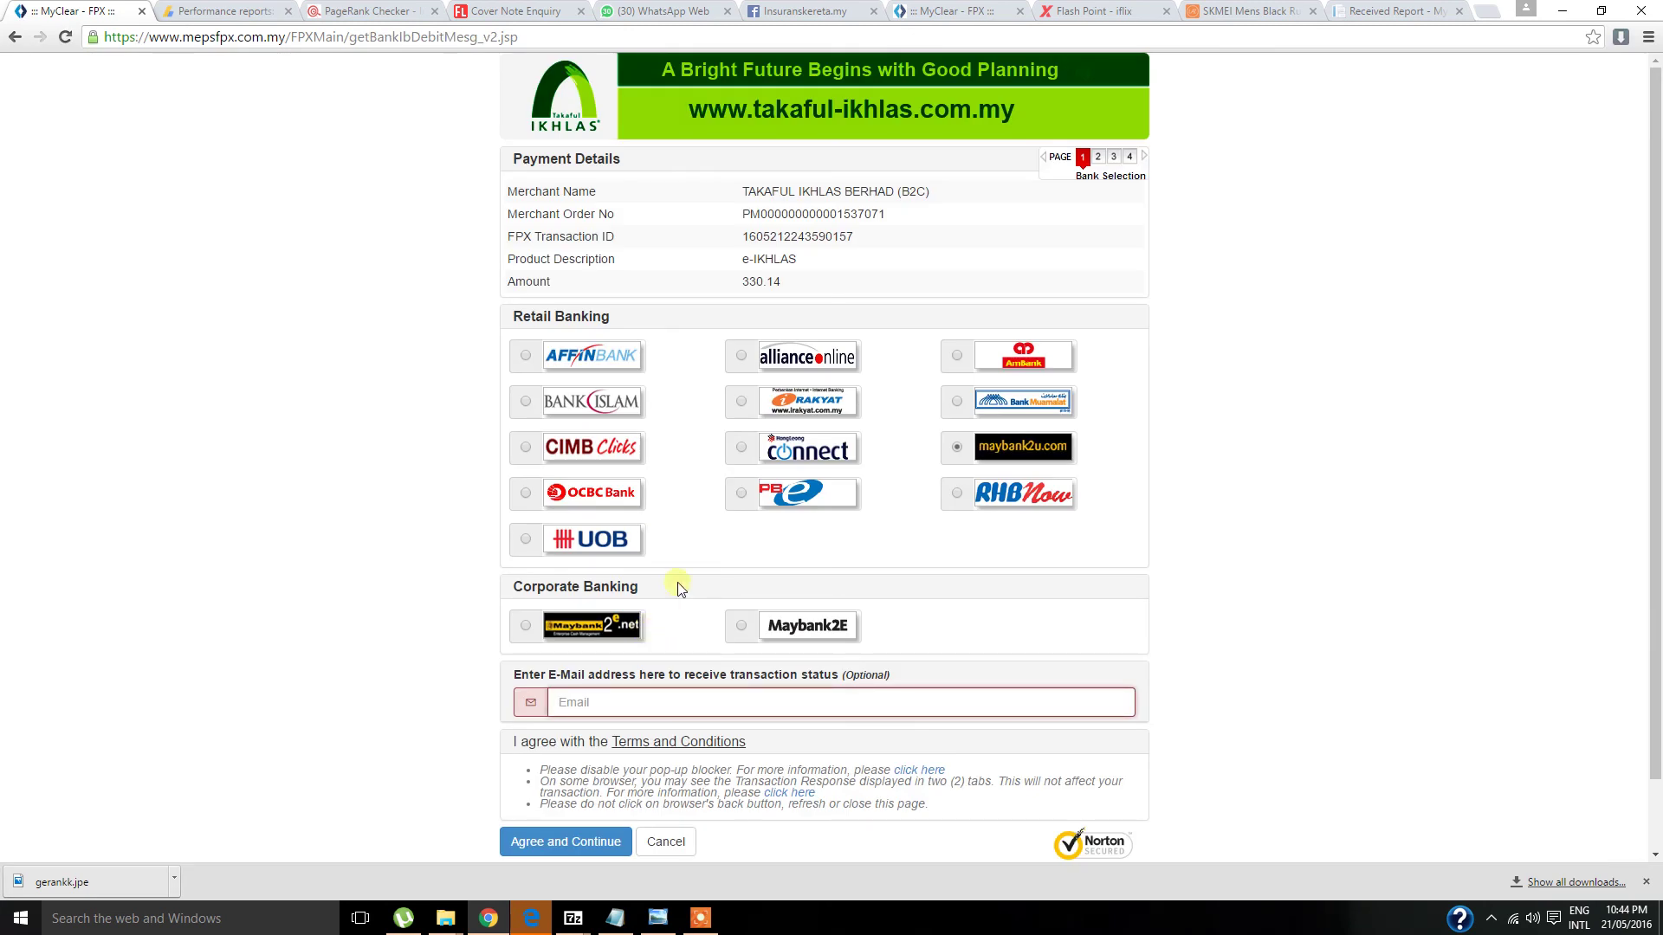
scroll(649, 589, "down", 1)
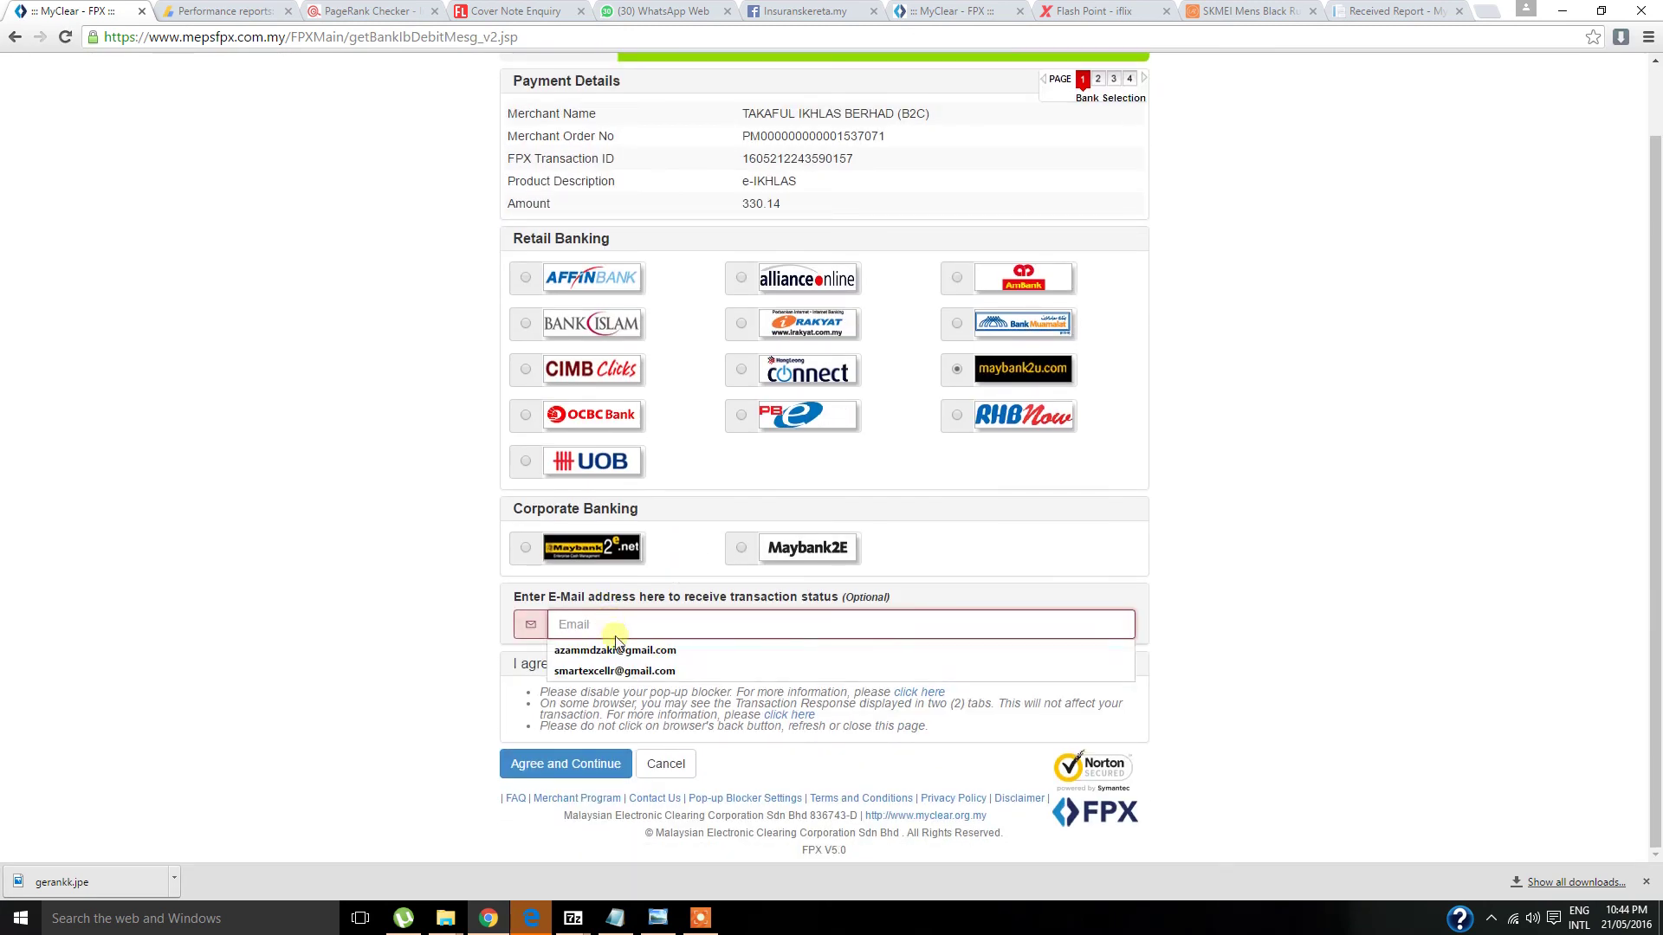
left_click(624, 642)
left_click(631, 769)
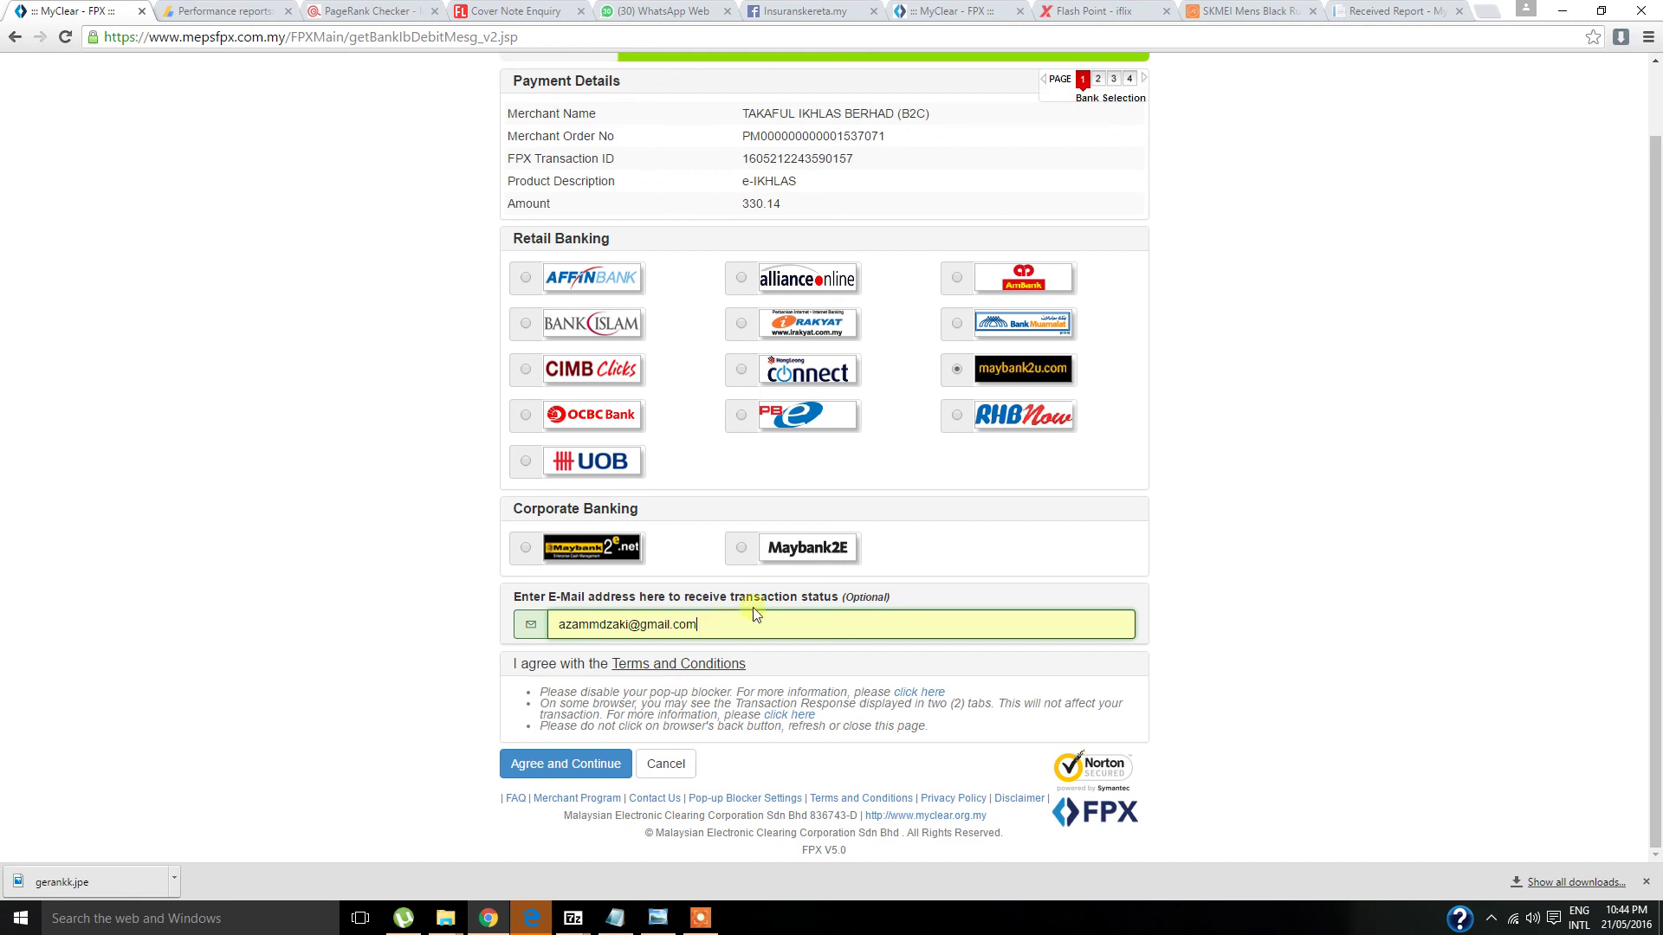
scroll(976, 546, "up", 1)
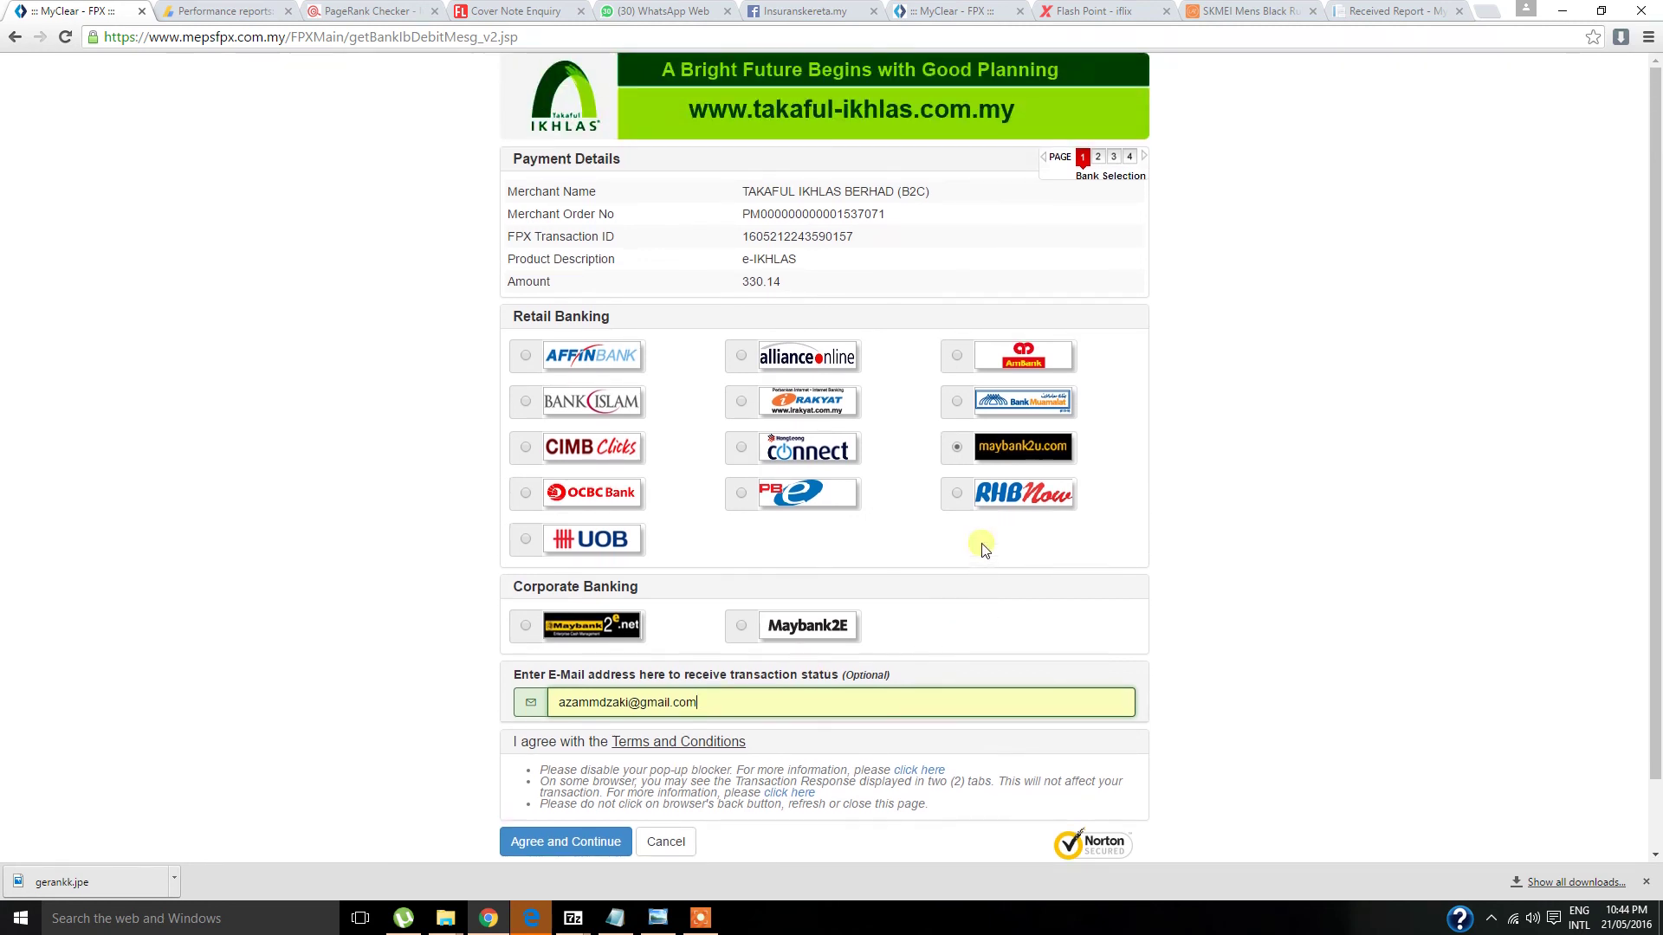
scroll(983, 550, "down", 1)
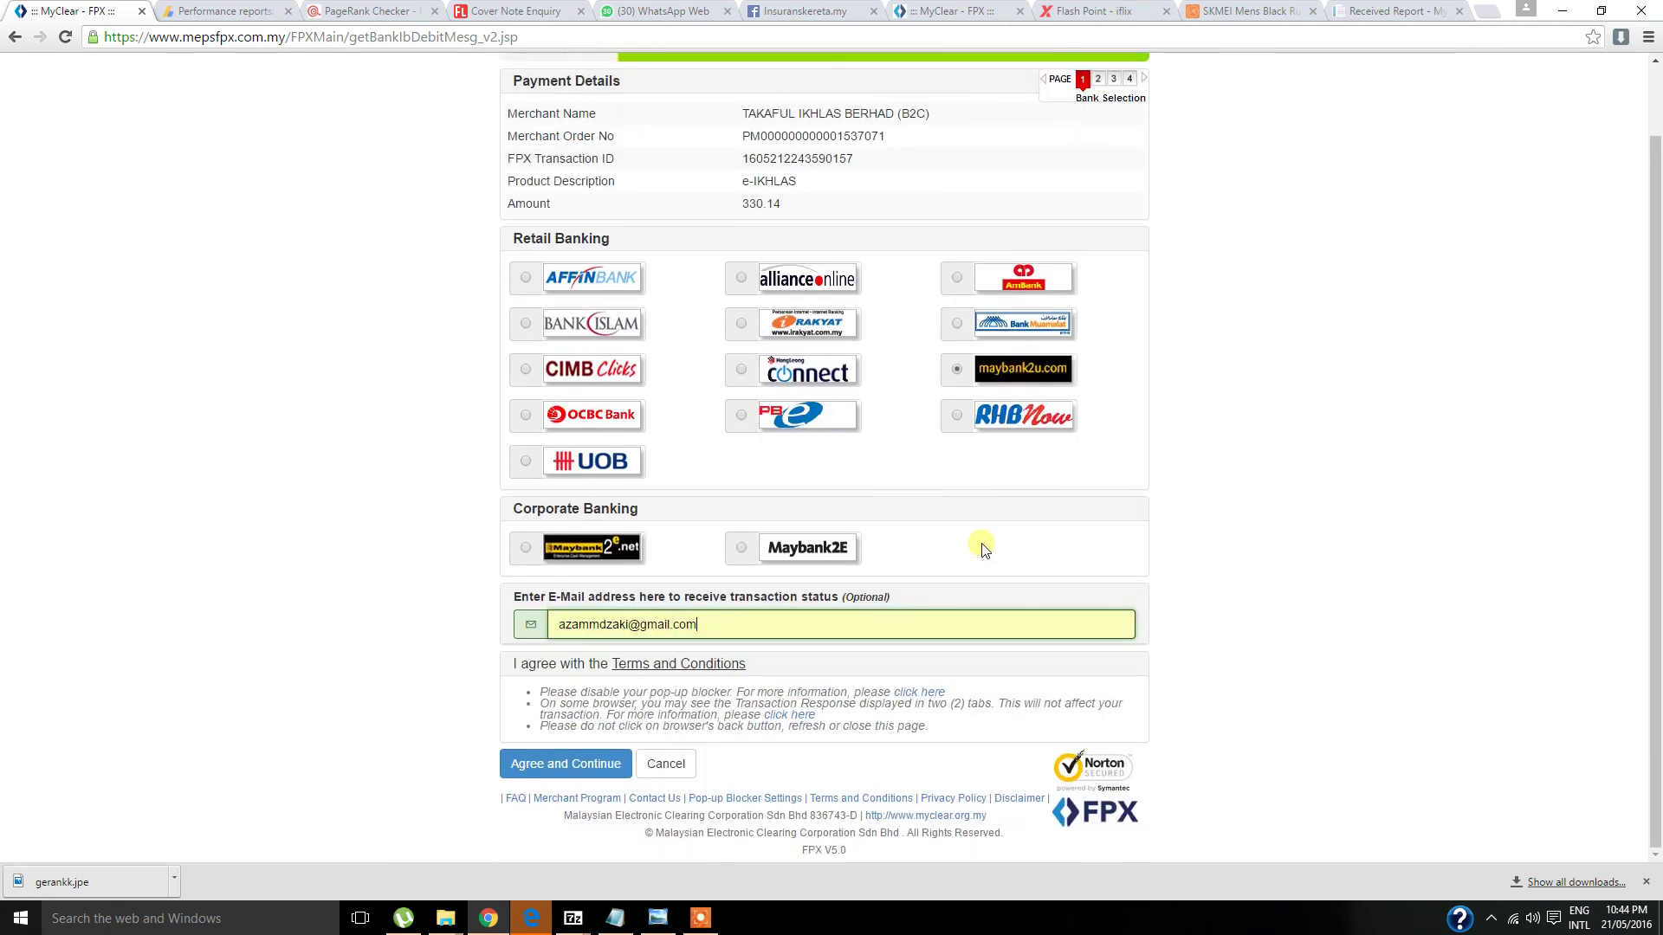